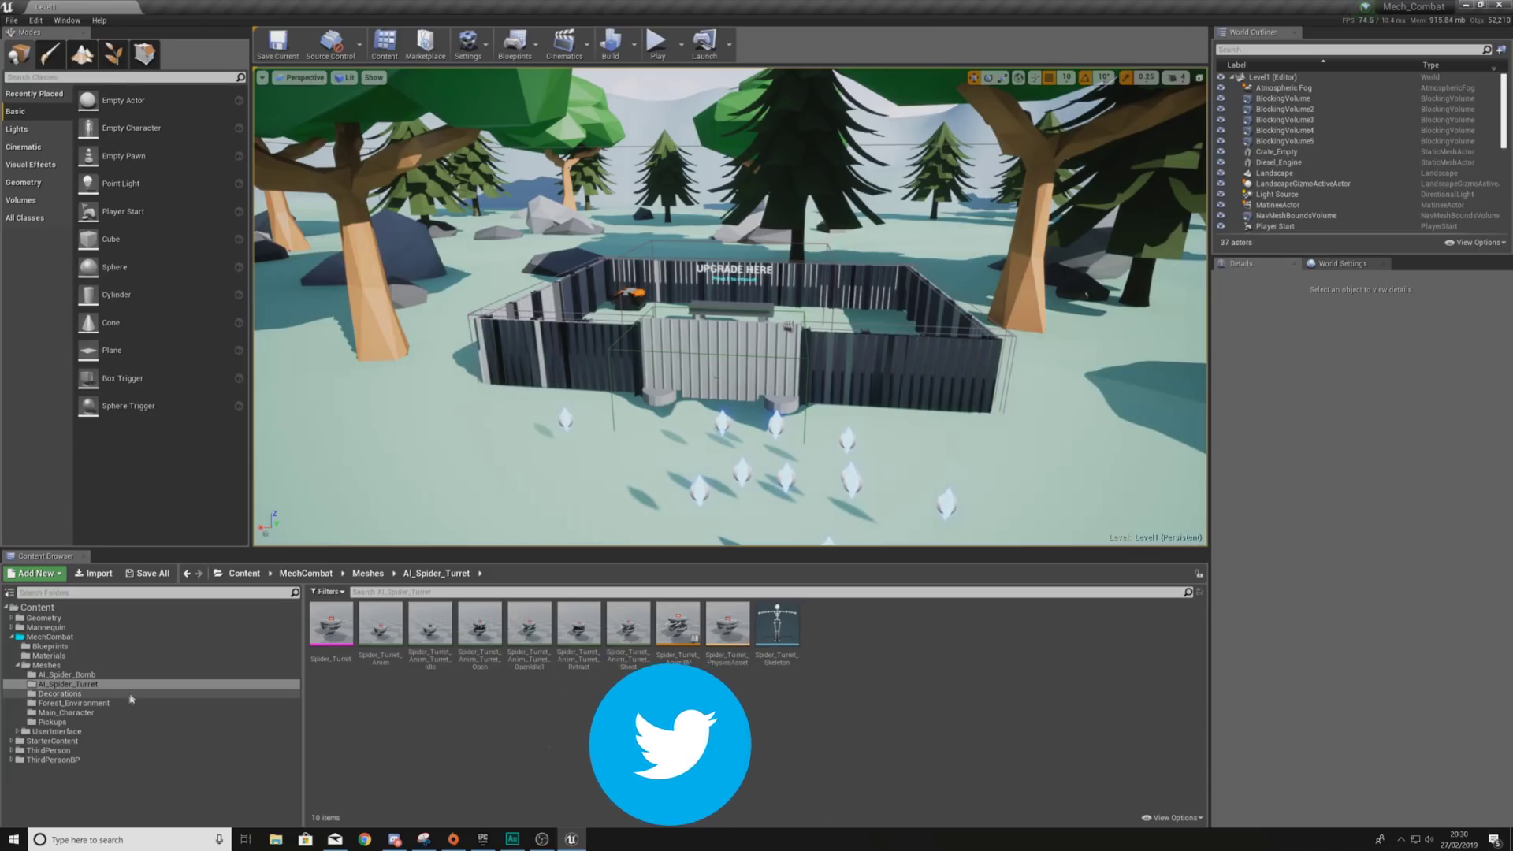
- Play-test the level, walking the mech out through the gate into the rocks and trees to examine foliage collision
{"action": "left_click", "coordinate": [657, 41]}
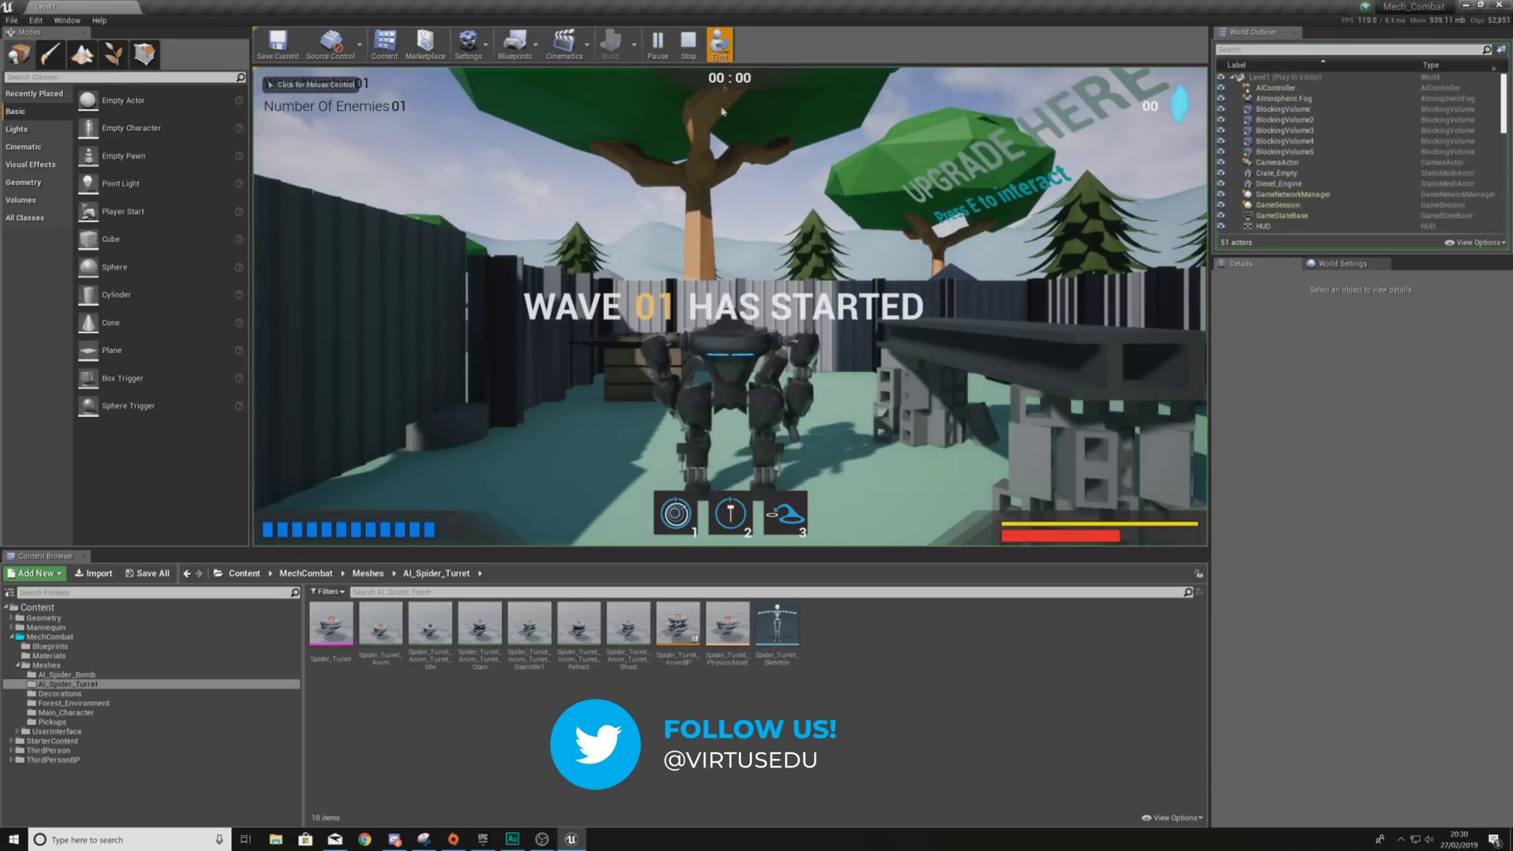
{"action": "left_click", "coordinate": [722, 111]}
{"action": "key", "text": "w"}
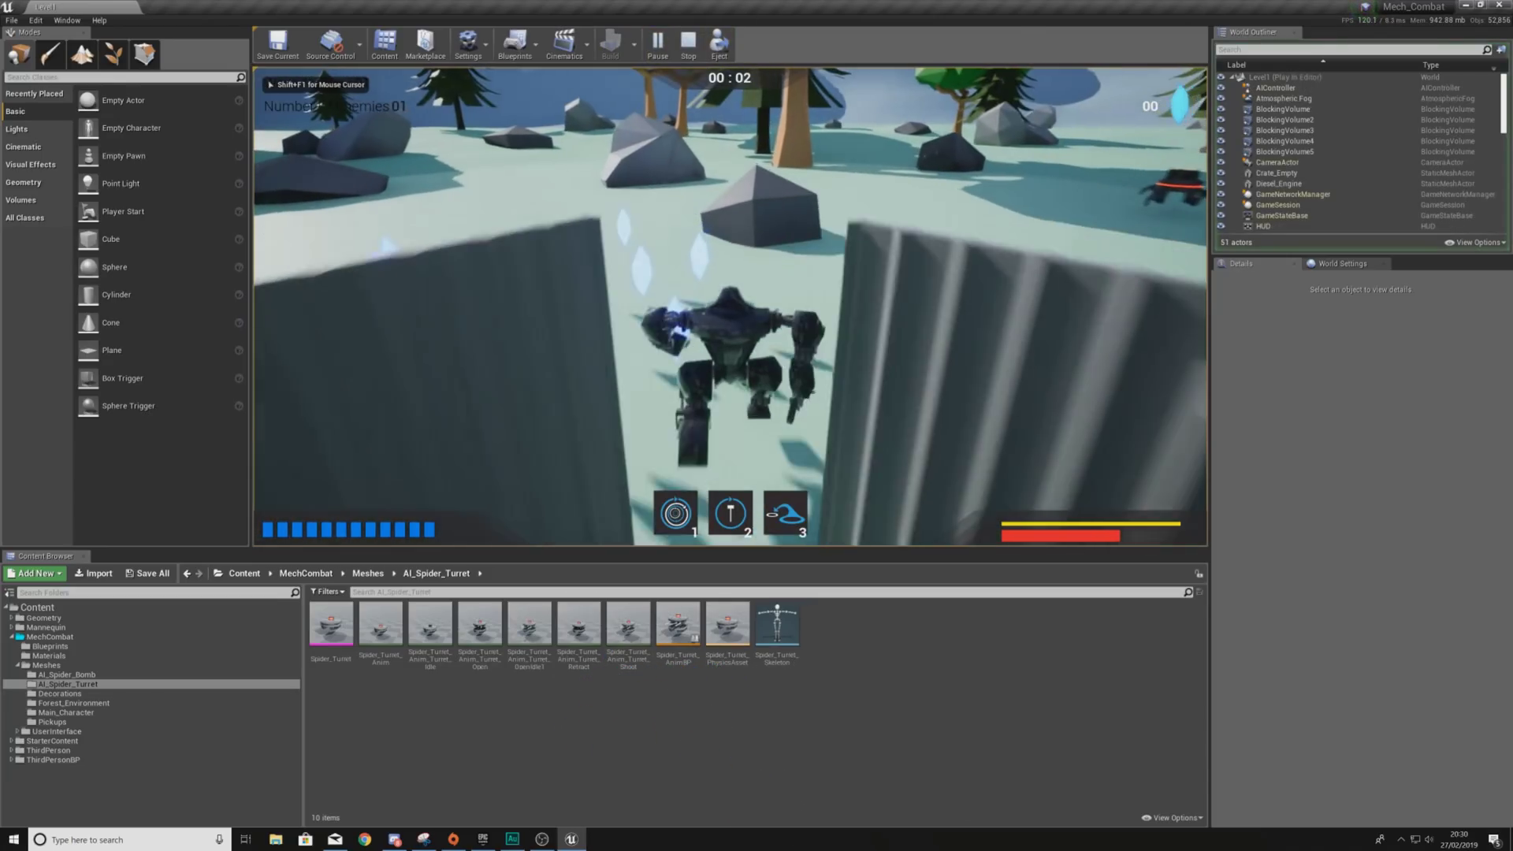
{"action": "key", "text": "w"}
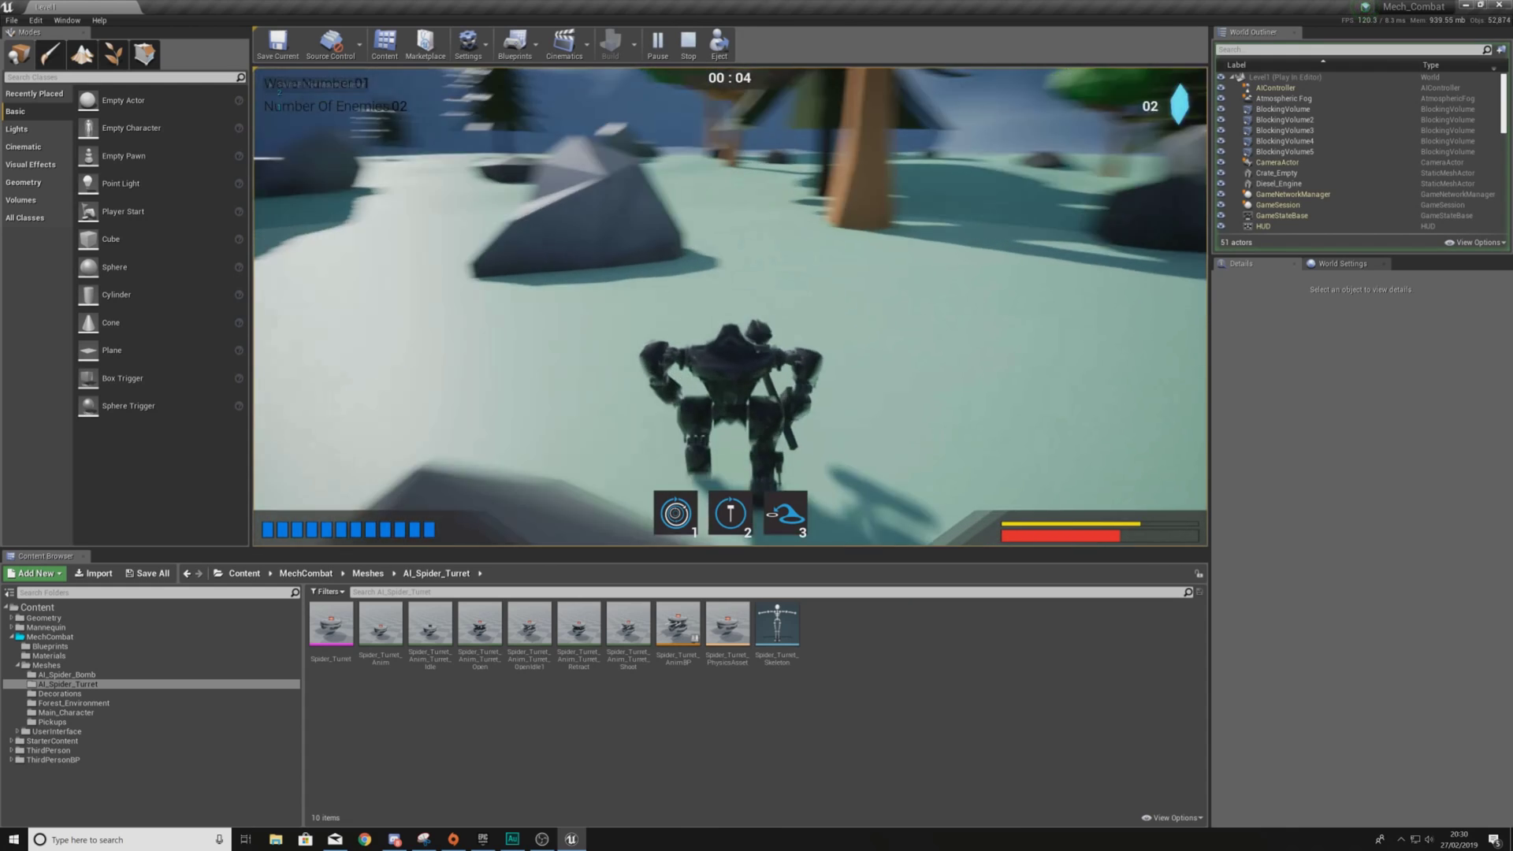
{"action": "key", "text": "w"}
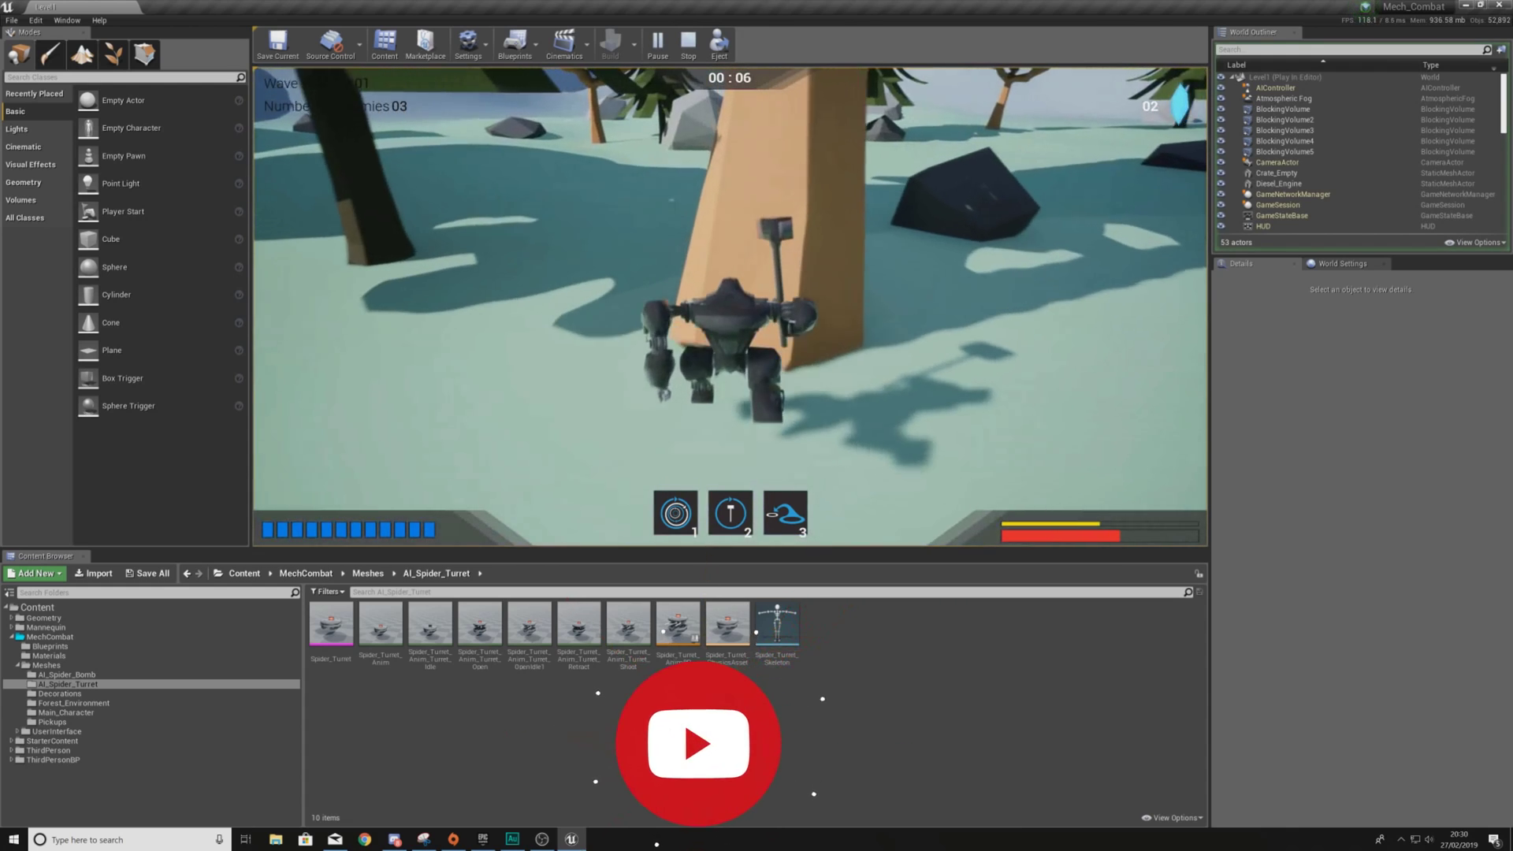
{"action": "key", "text": "w"}
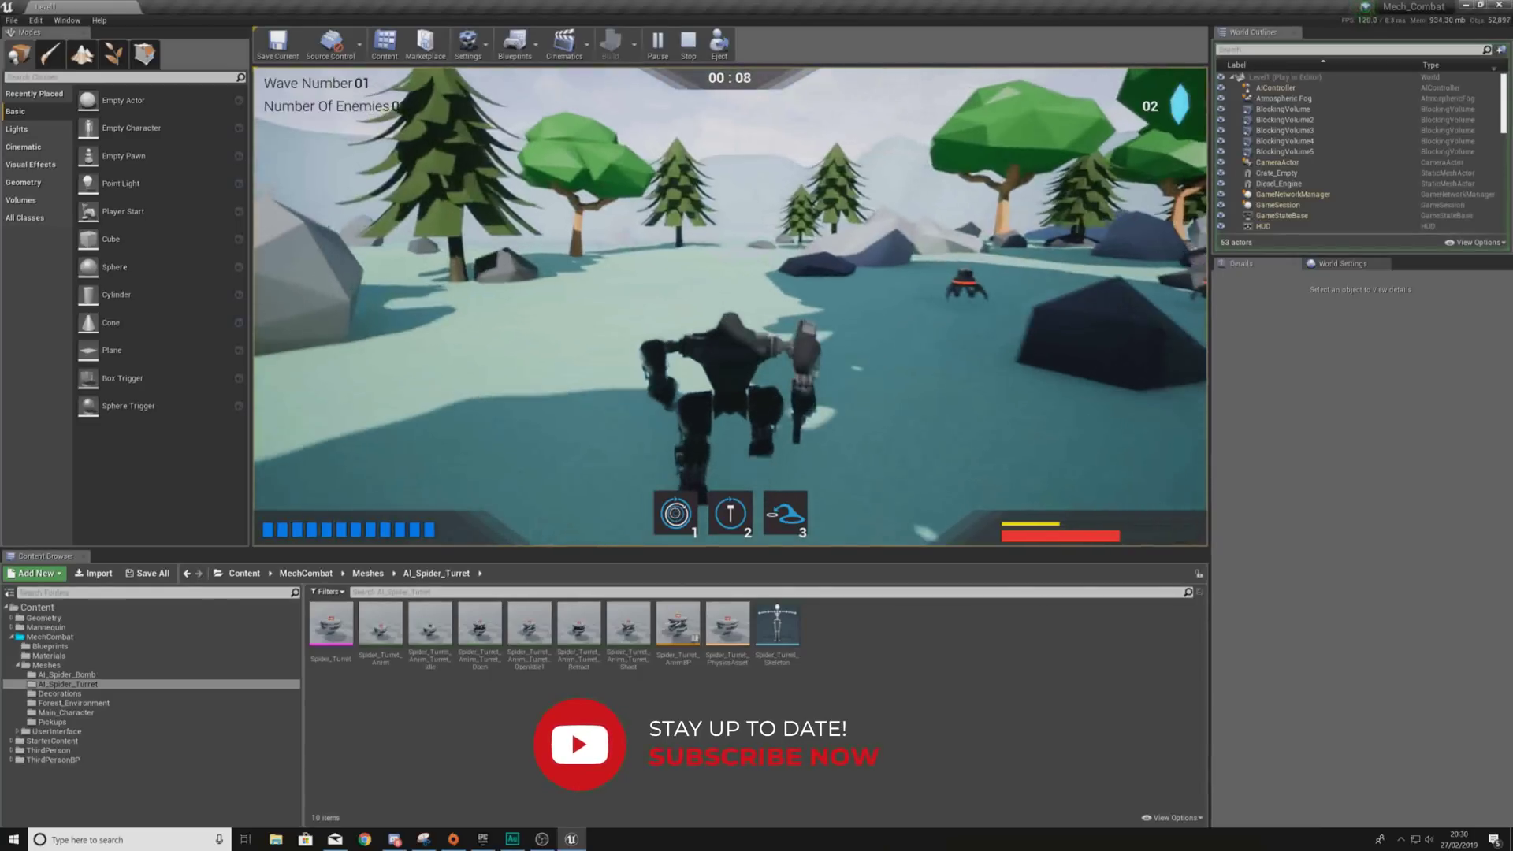
{"action": "key", "text": "w"}
{"action": "key", "text": "Escape"}
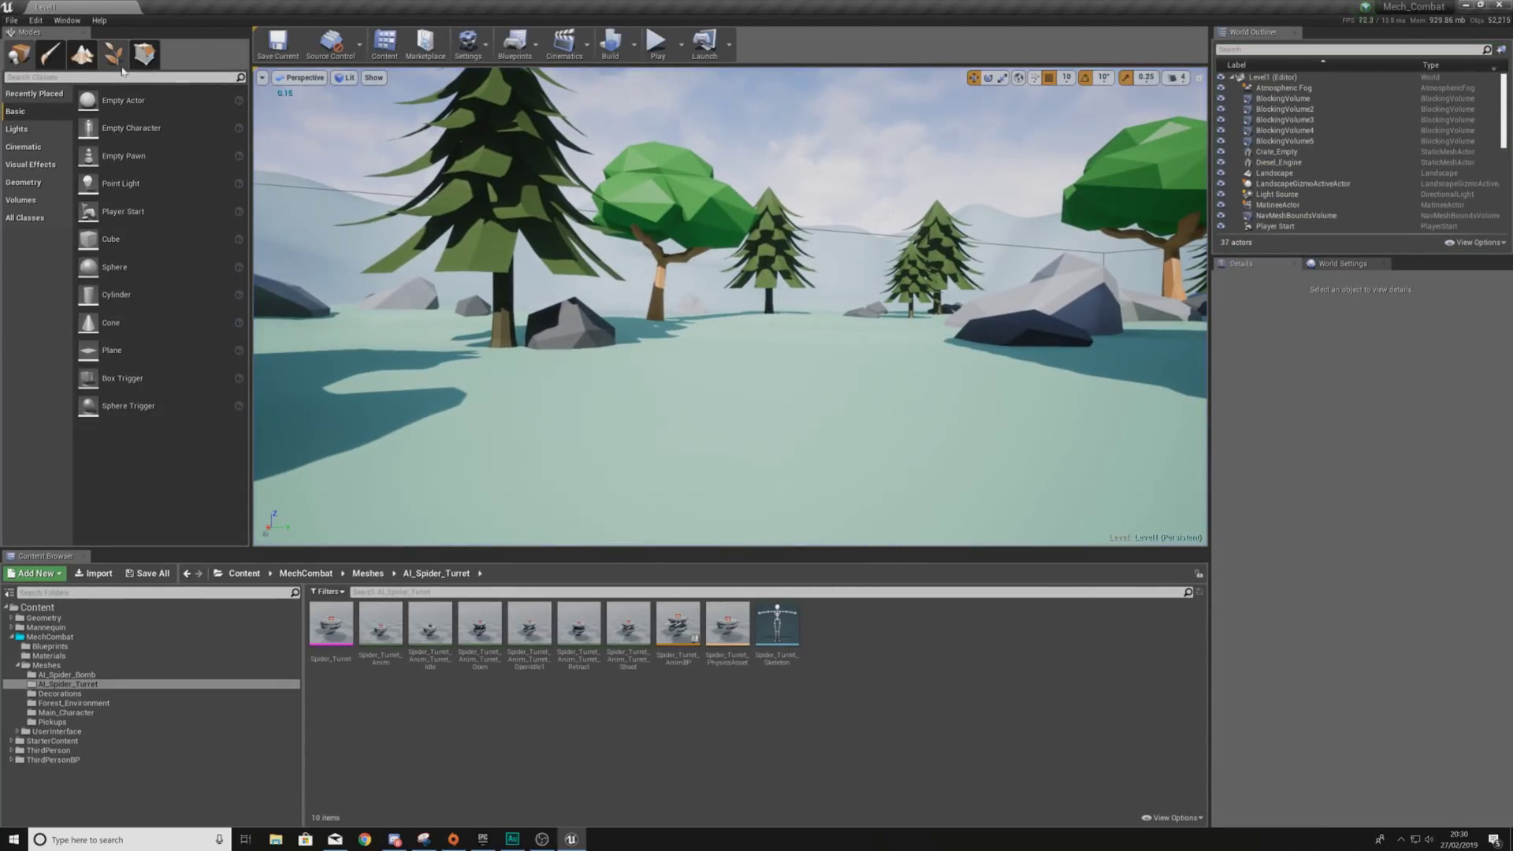
- In Foliage mode, set the collision preset of all three rock foliage types to BlockAll
{"action": "left_click", "coordinate": [121, 66]}
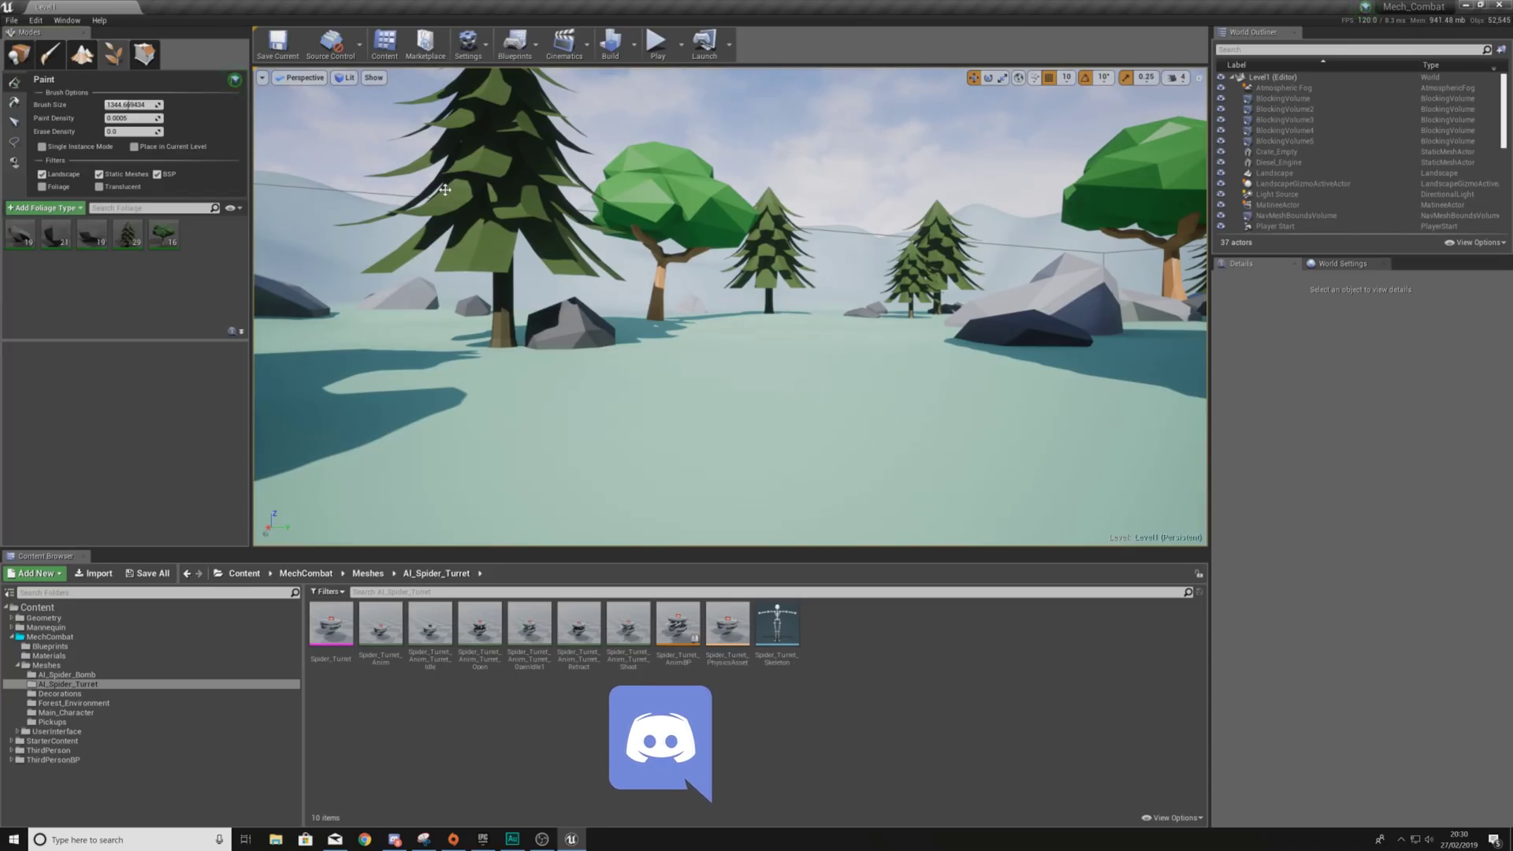
{"action": "left_click", "coordinate": [30, 243]}
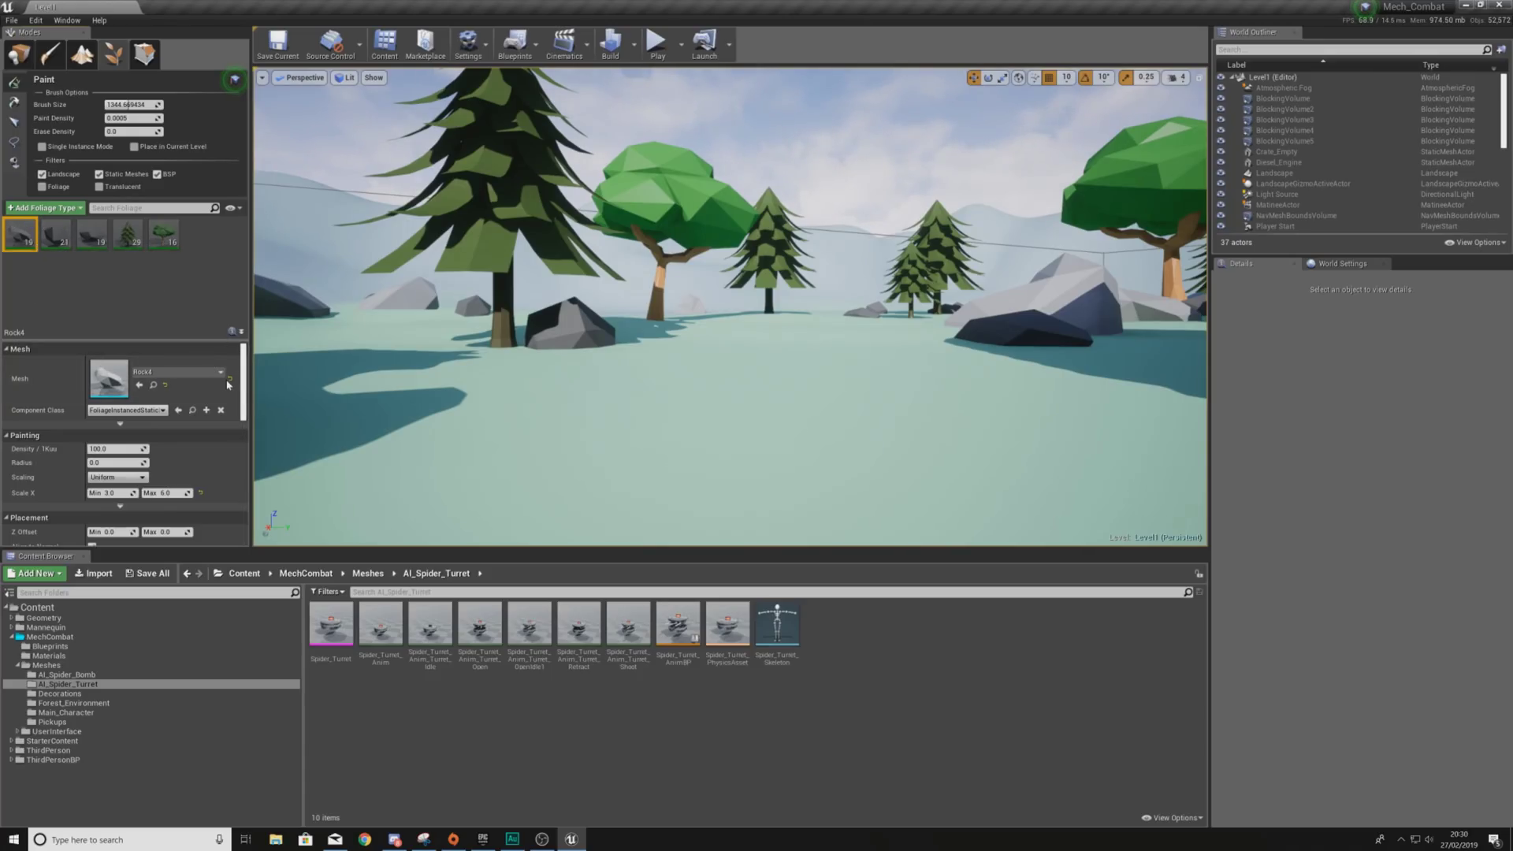
{"action": "mouse_move", "coordinate": [242, 394]}
{"action": "left_mouse_down"}
{"action": "mouse_move", "coordinate": [242, 514]}
{"action": "mouse_move", "coordinate": [245, 456]}
{"action": "left_mouse_up"}
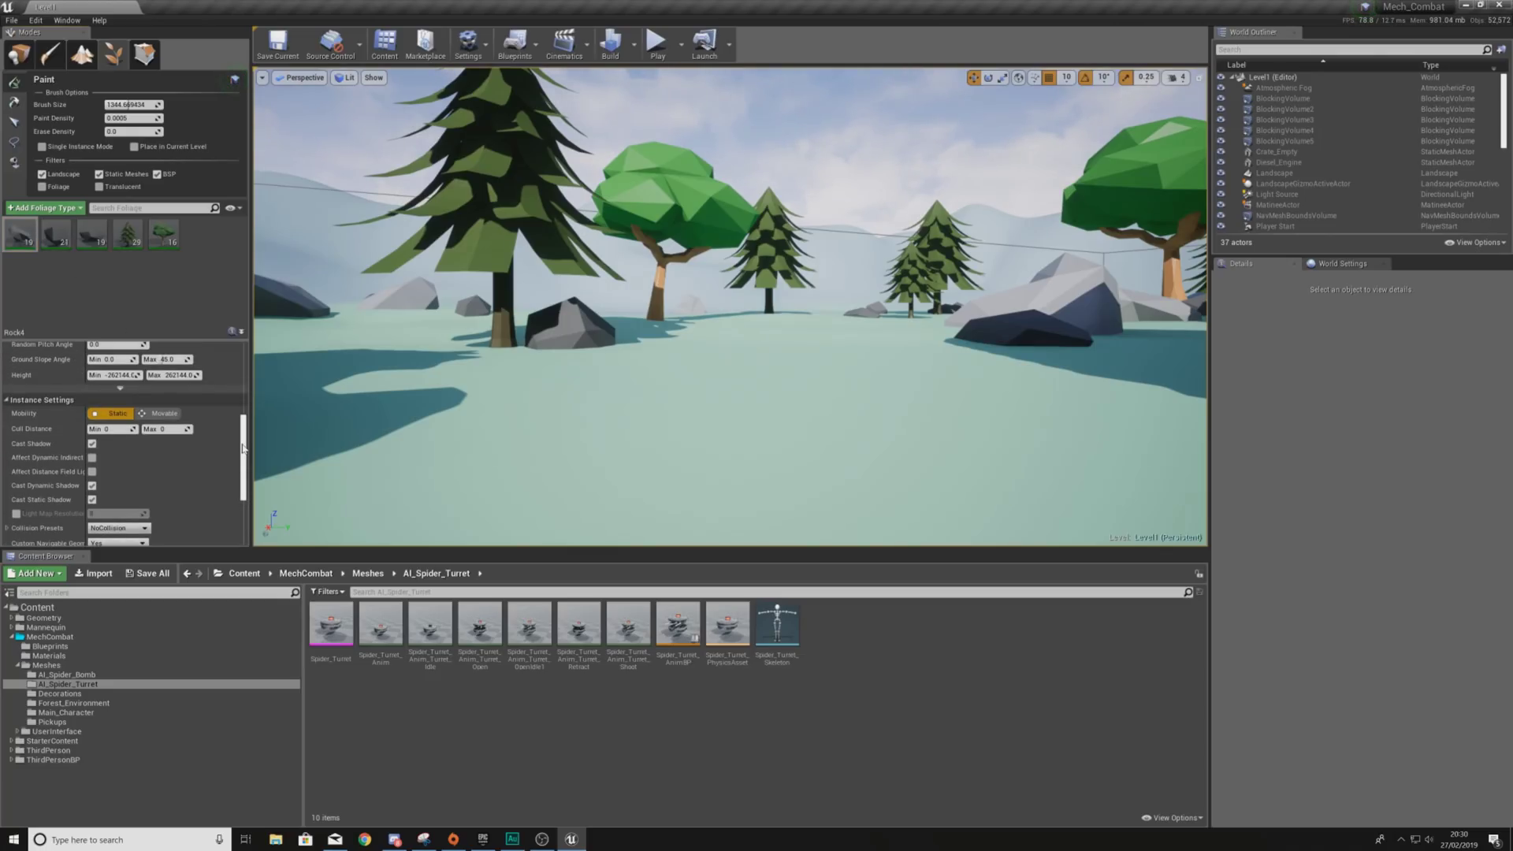
{"action": "left_click", "coordinate": [104, 508]}
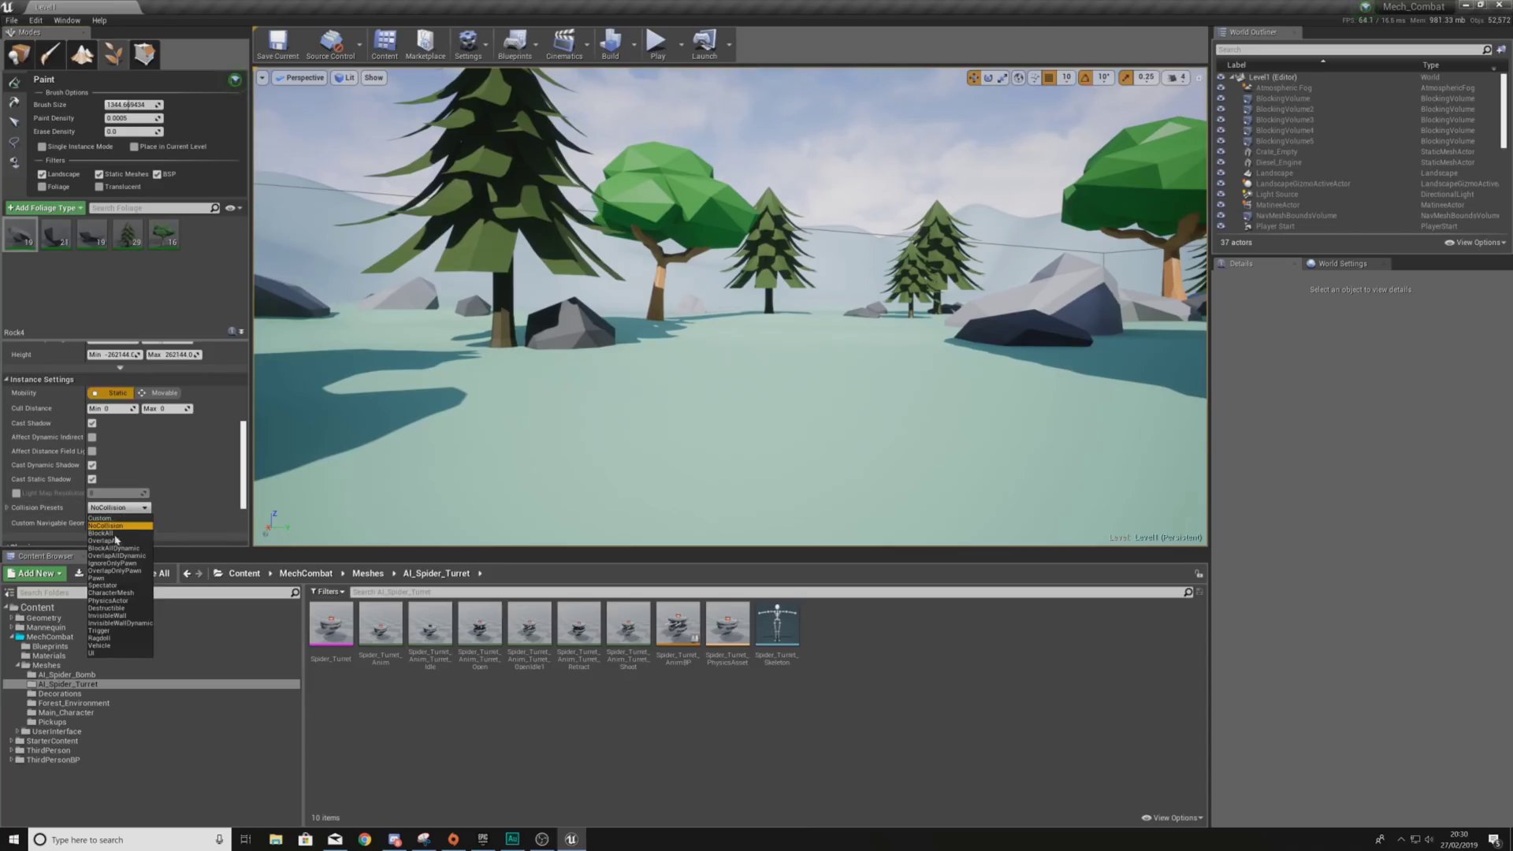
{"action": "left_click", "coordinate": [103, 534]}
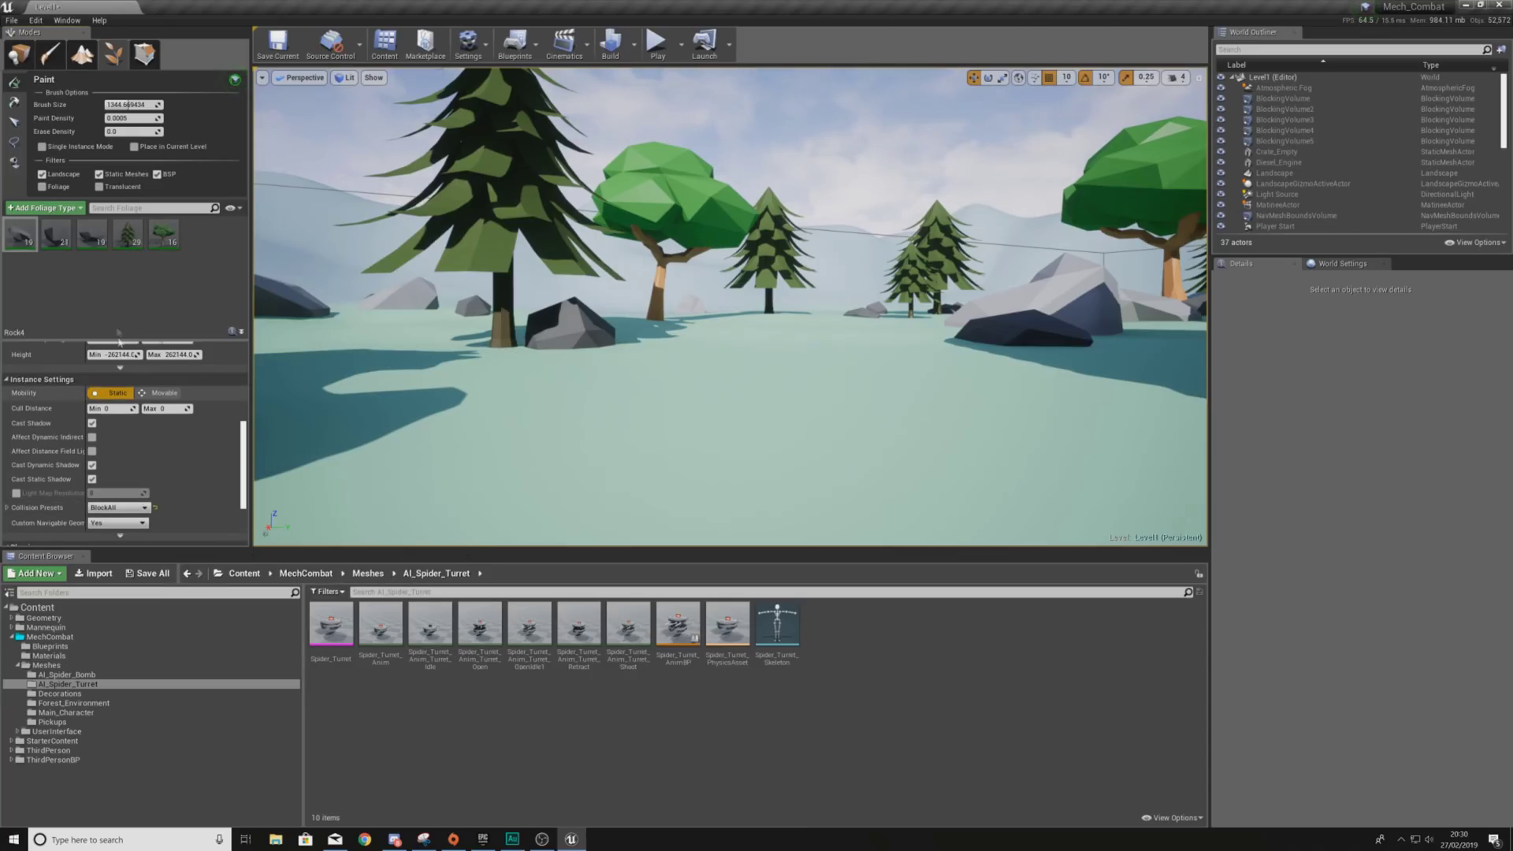
{"action": "left_click", "coordinate": [118, 508]}
{"action": "left_click", "coordinate": [102, 534]}
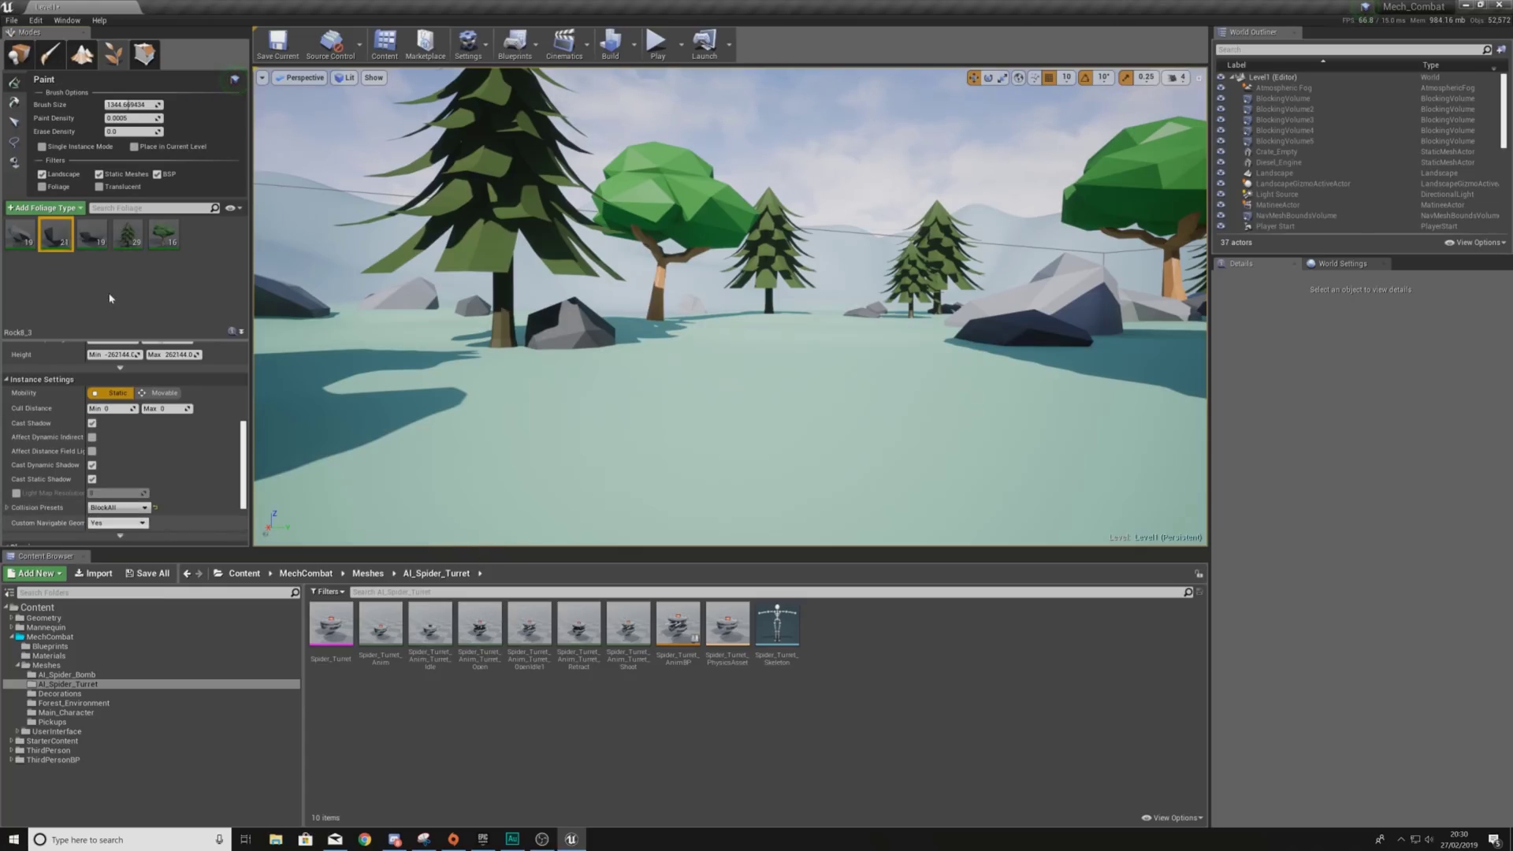
{"action": "left_click", "coordinate": [105, 508]}
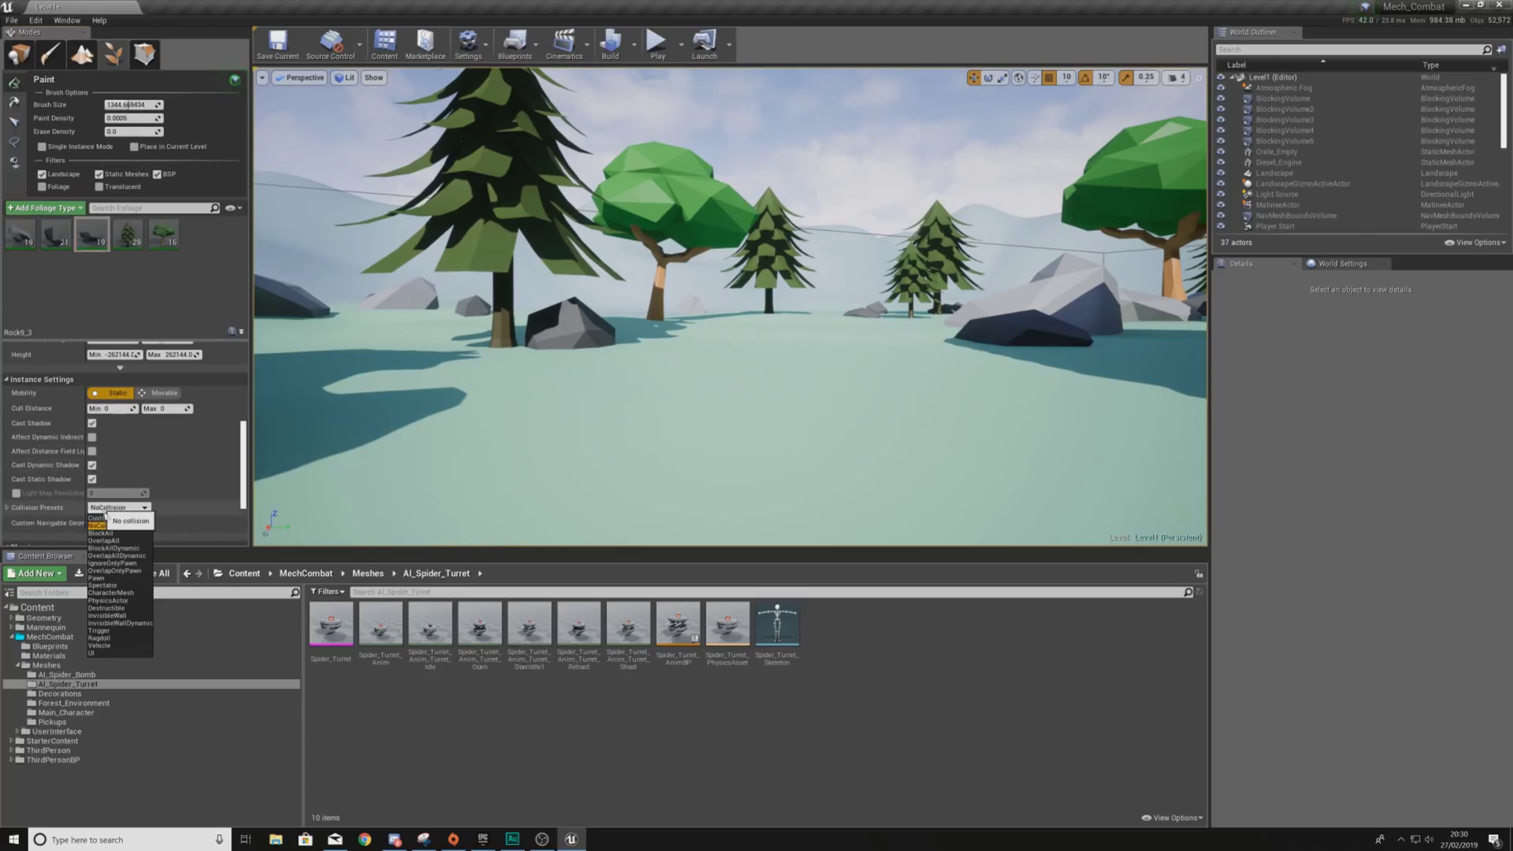
{"action": "left_click", "coordinate": [111, 534]}
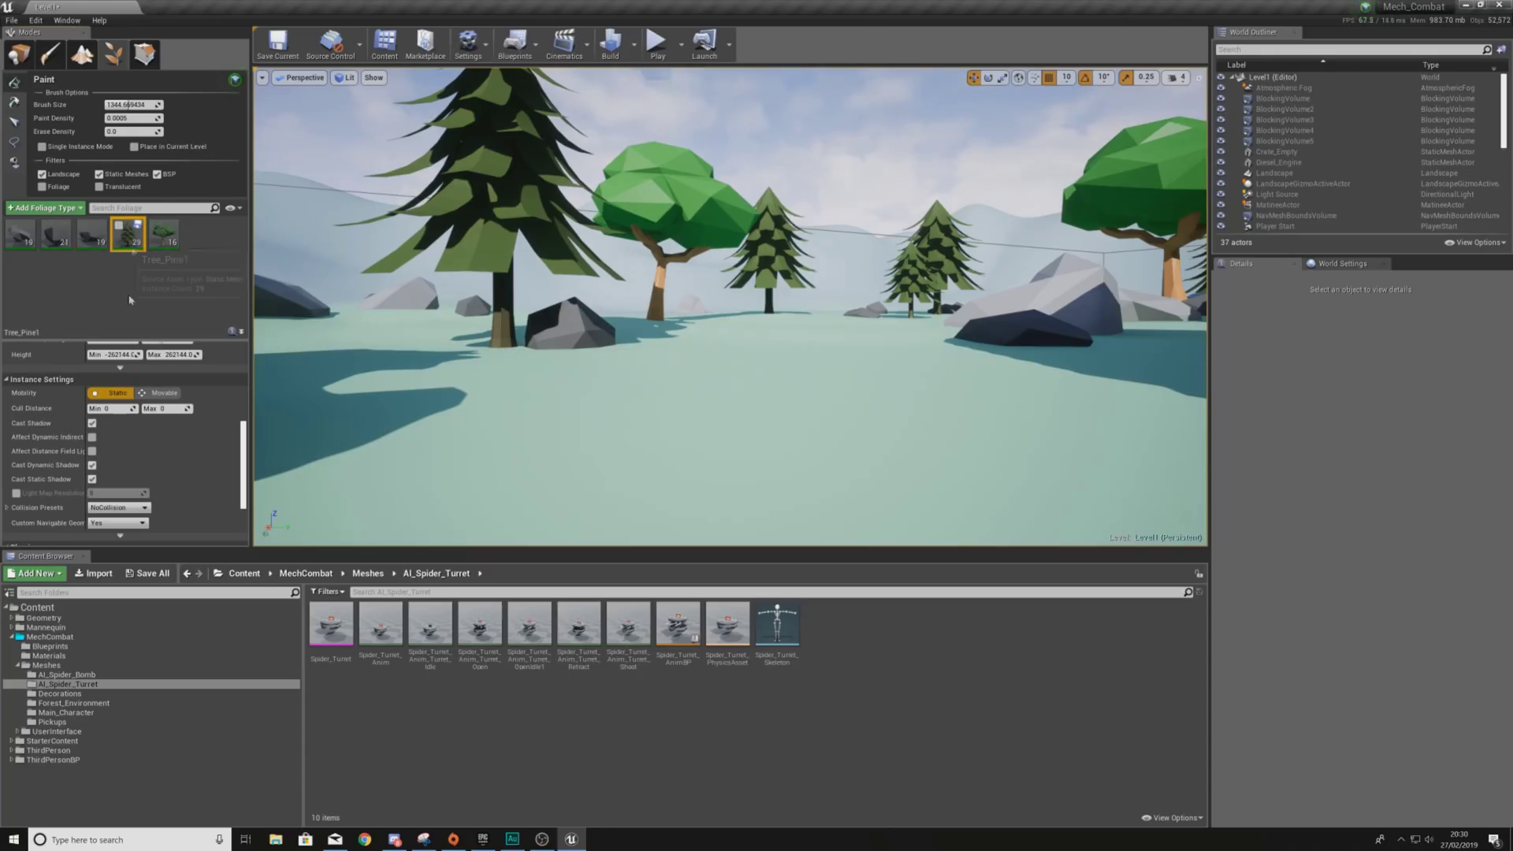
- Set the collision preset of the pine tree and Tree10_3 foliage types to BlockAll
{"action": "left_click", "coordinate": [122, 509]}
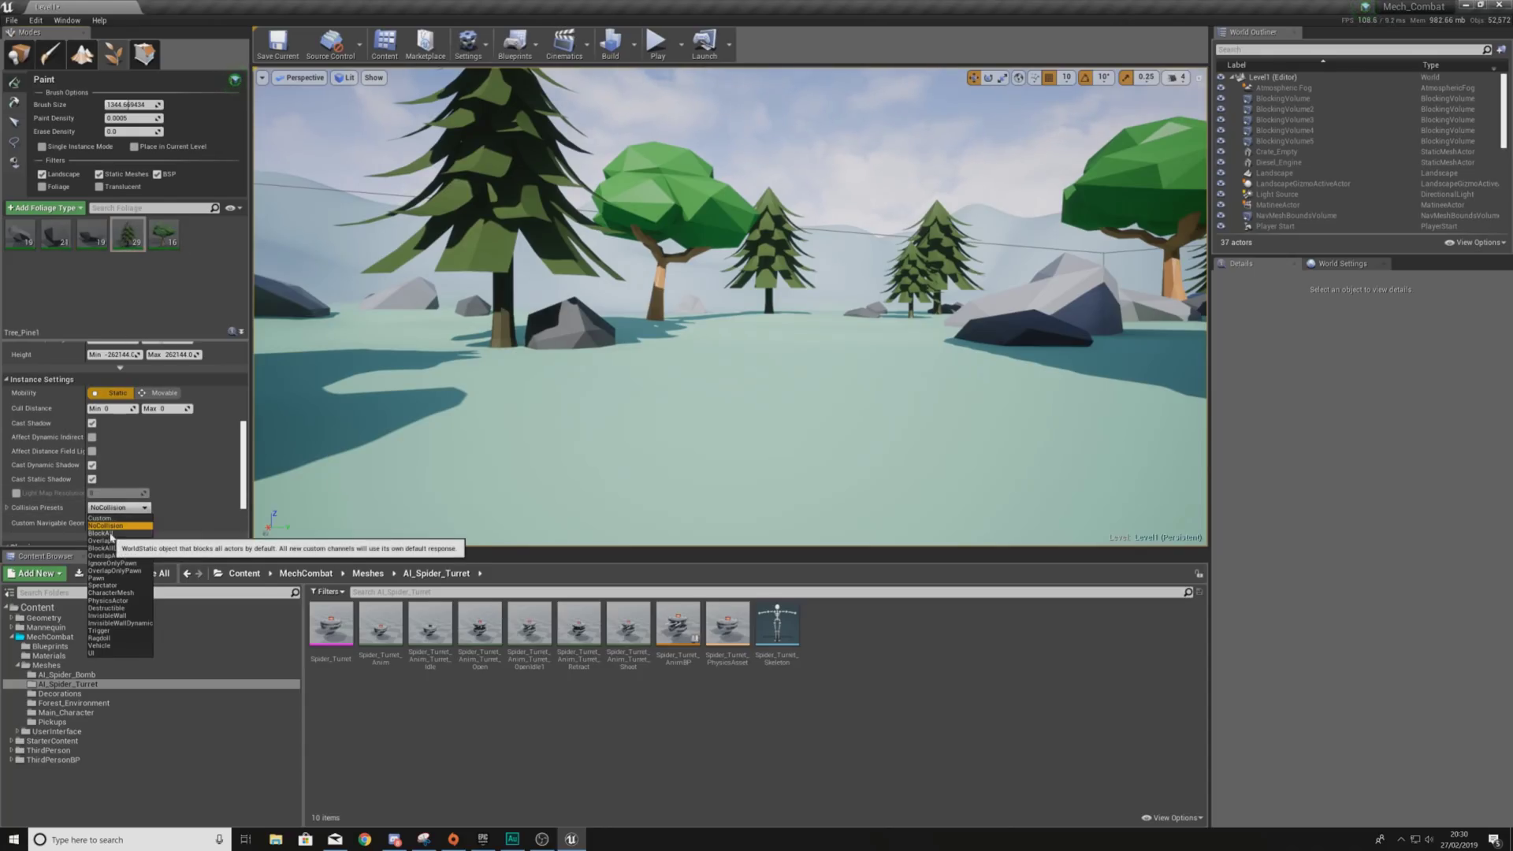
{"action": "left_click", "coordinate": [110, 533]}
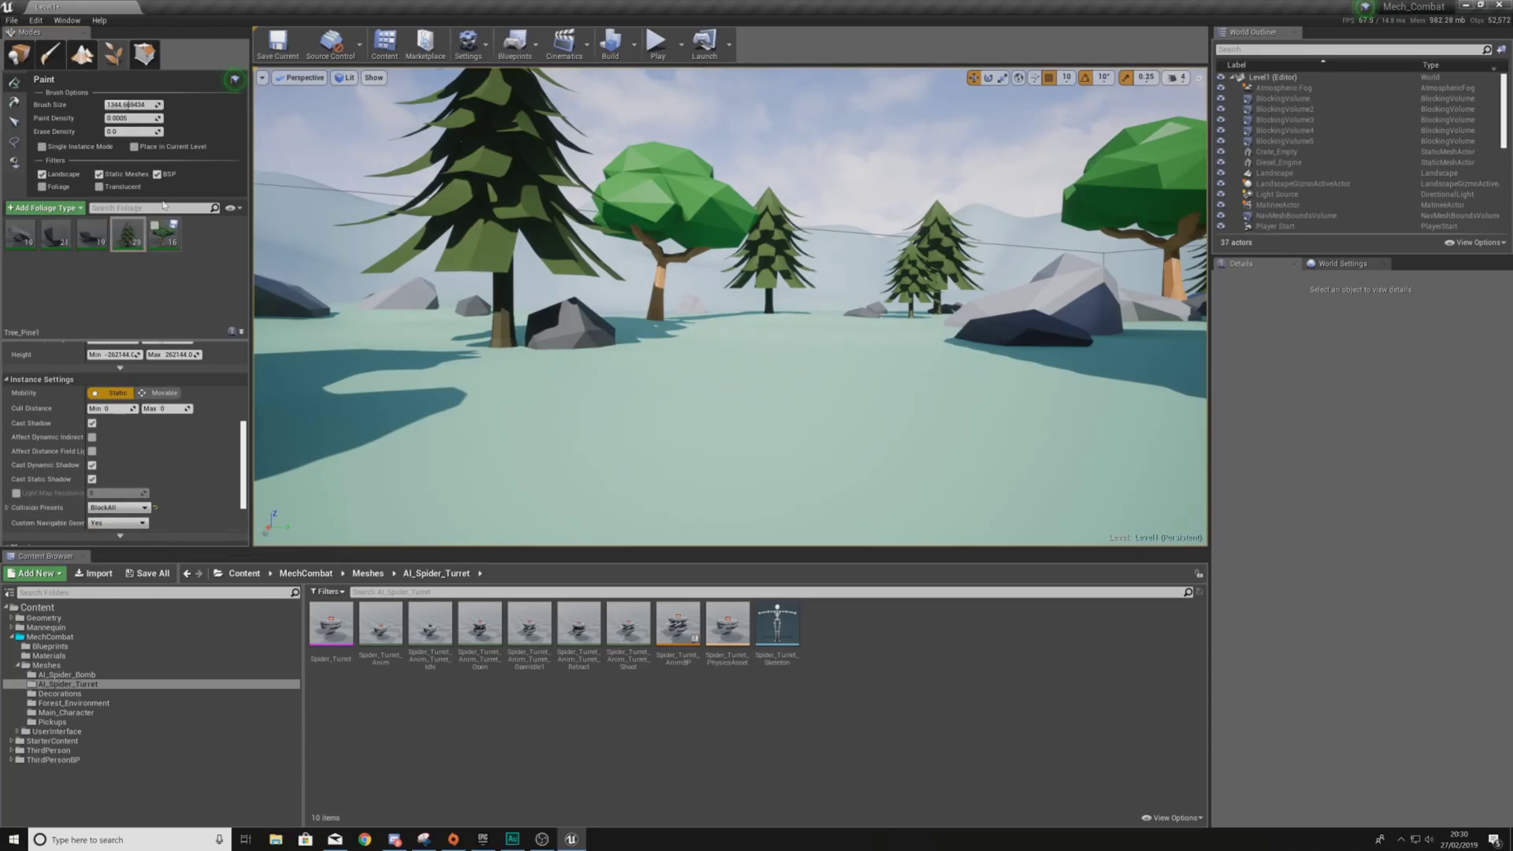
{"action": "left_click", "coordinate": [130, 509]}
{"action": "left_click", "coordinate": [119, 538]}
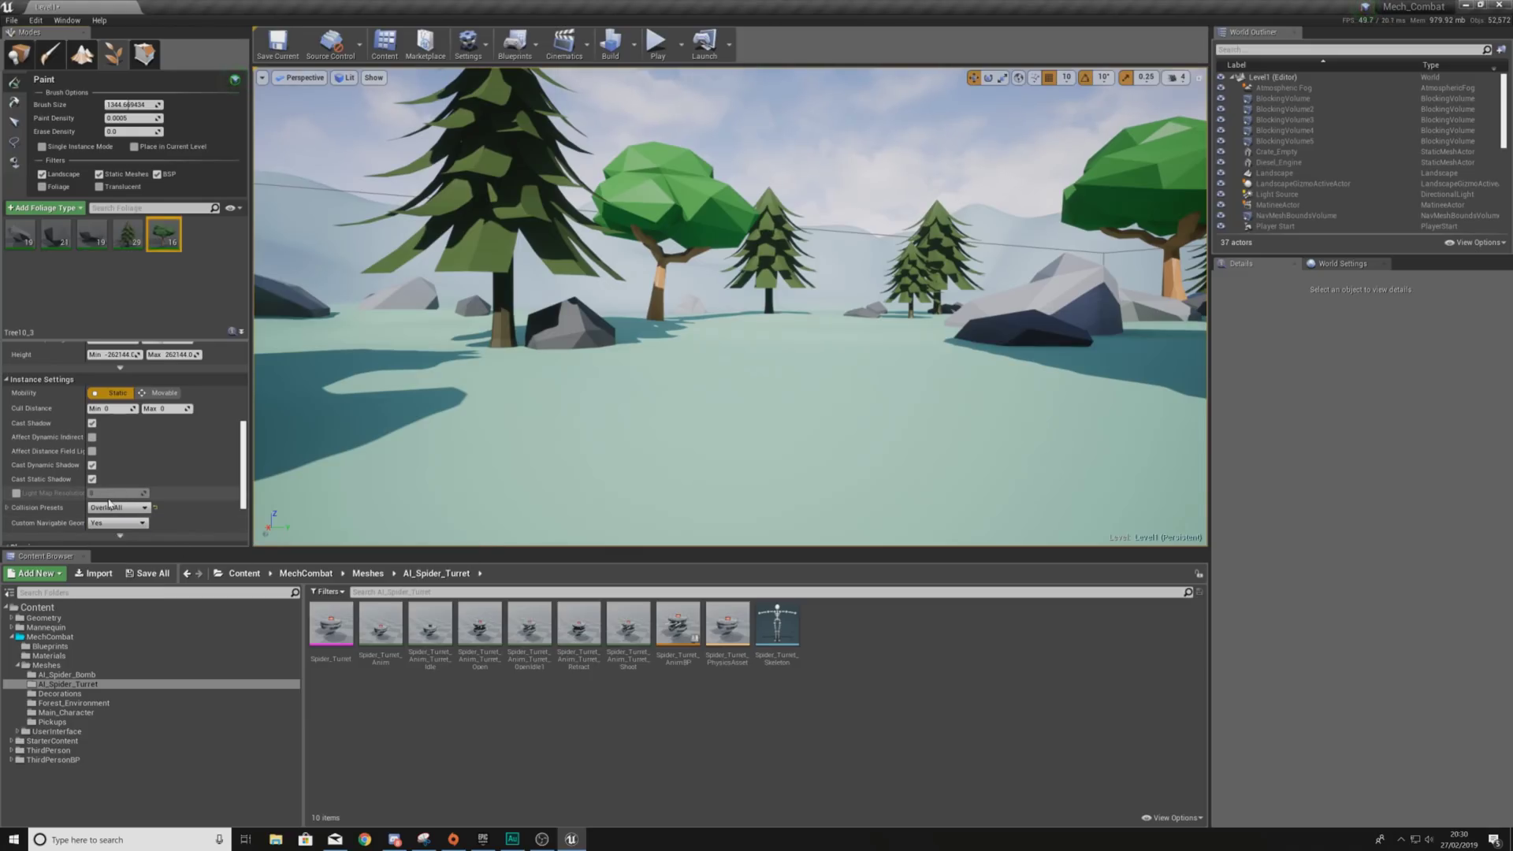
{"action": "left_click", "coordinate": [110, 508]}
{"action": "left_click", "coordinate": [110, 534]}
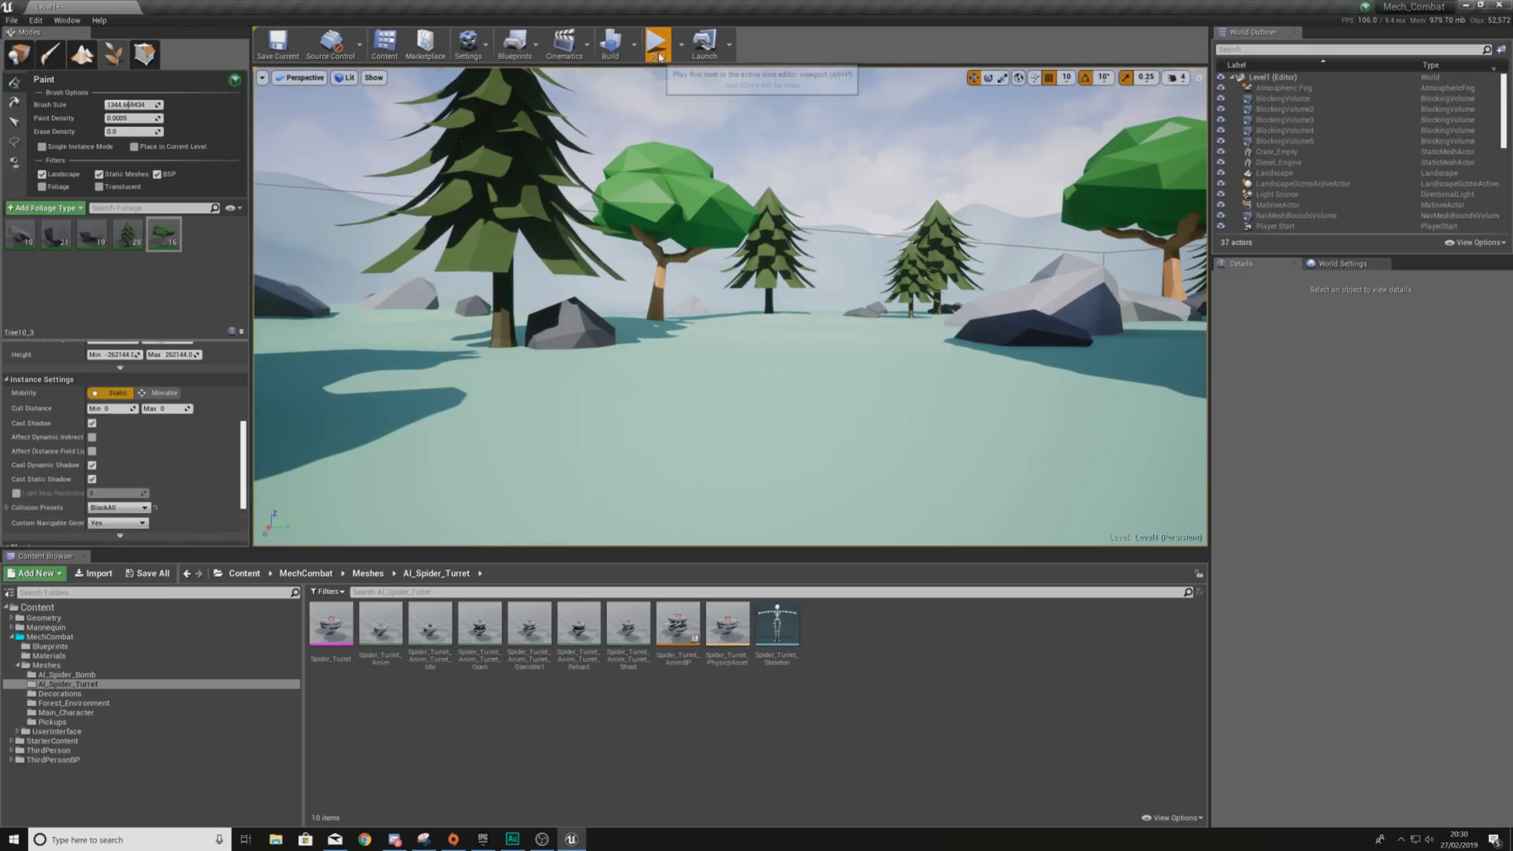
- Play-test the level, running the mech against rocks and tree trunks to examine how the foliage blocks it
{"action": "left_click", "coordinate": [659, 57]}
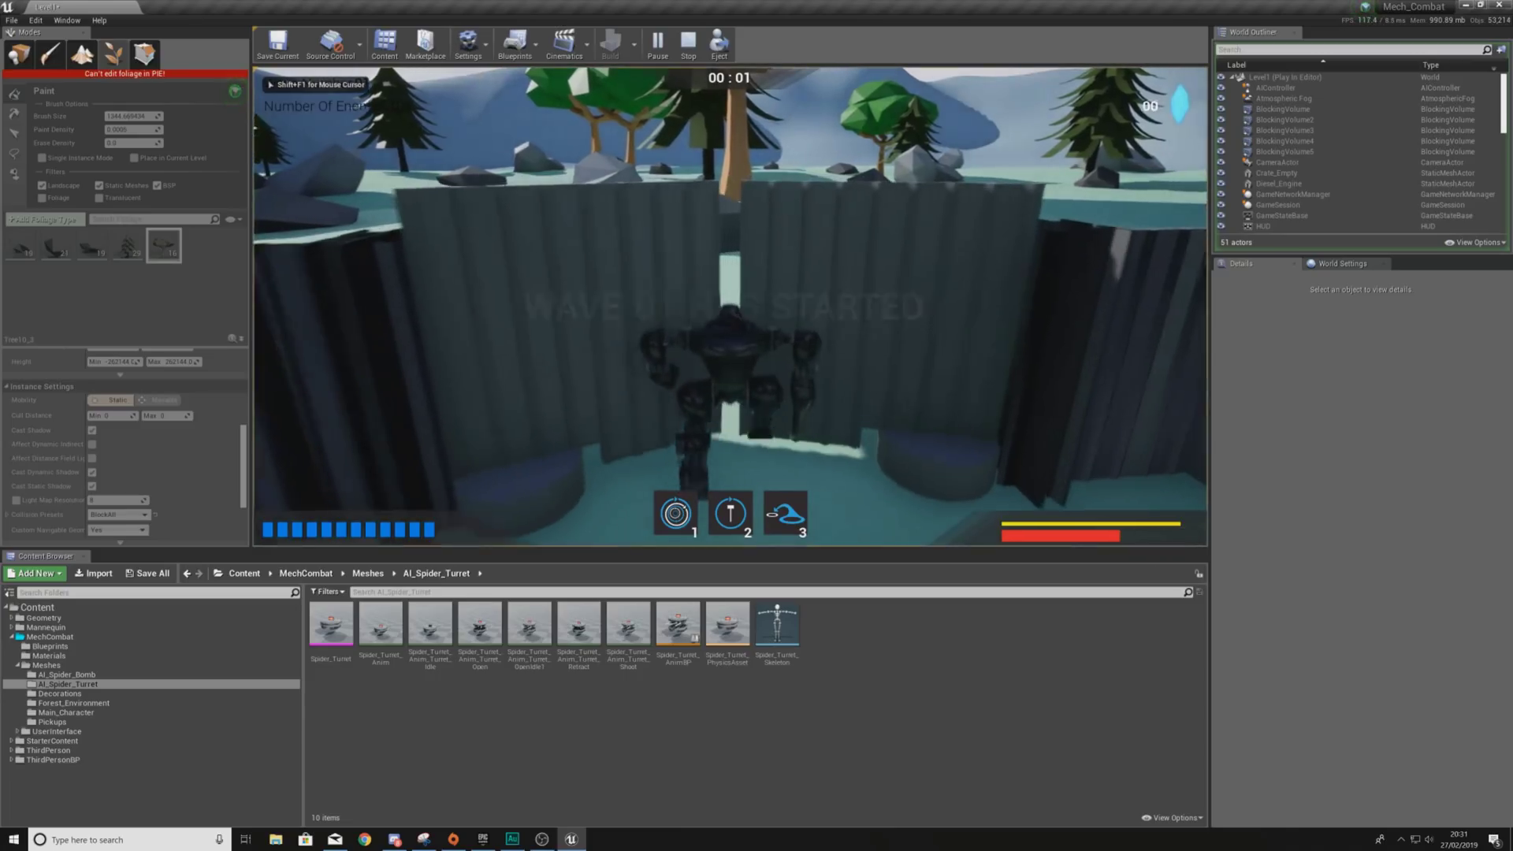
{"action": "key", "text": "w"}
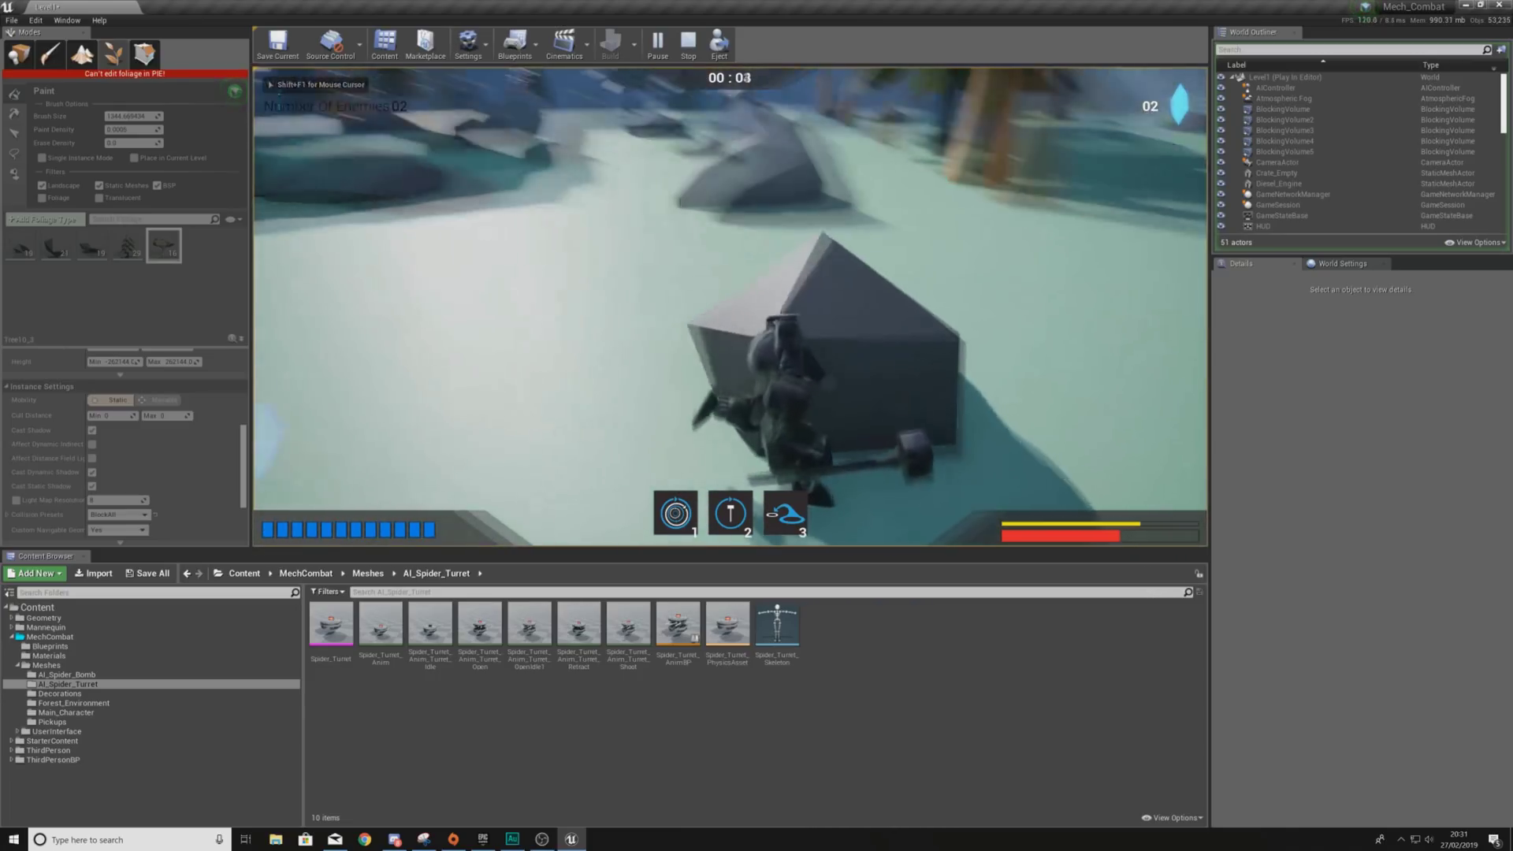
{"action": "key", "text": "w"}
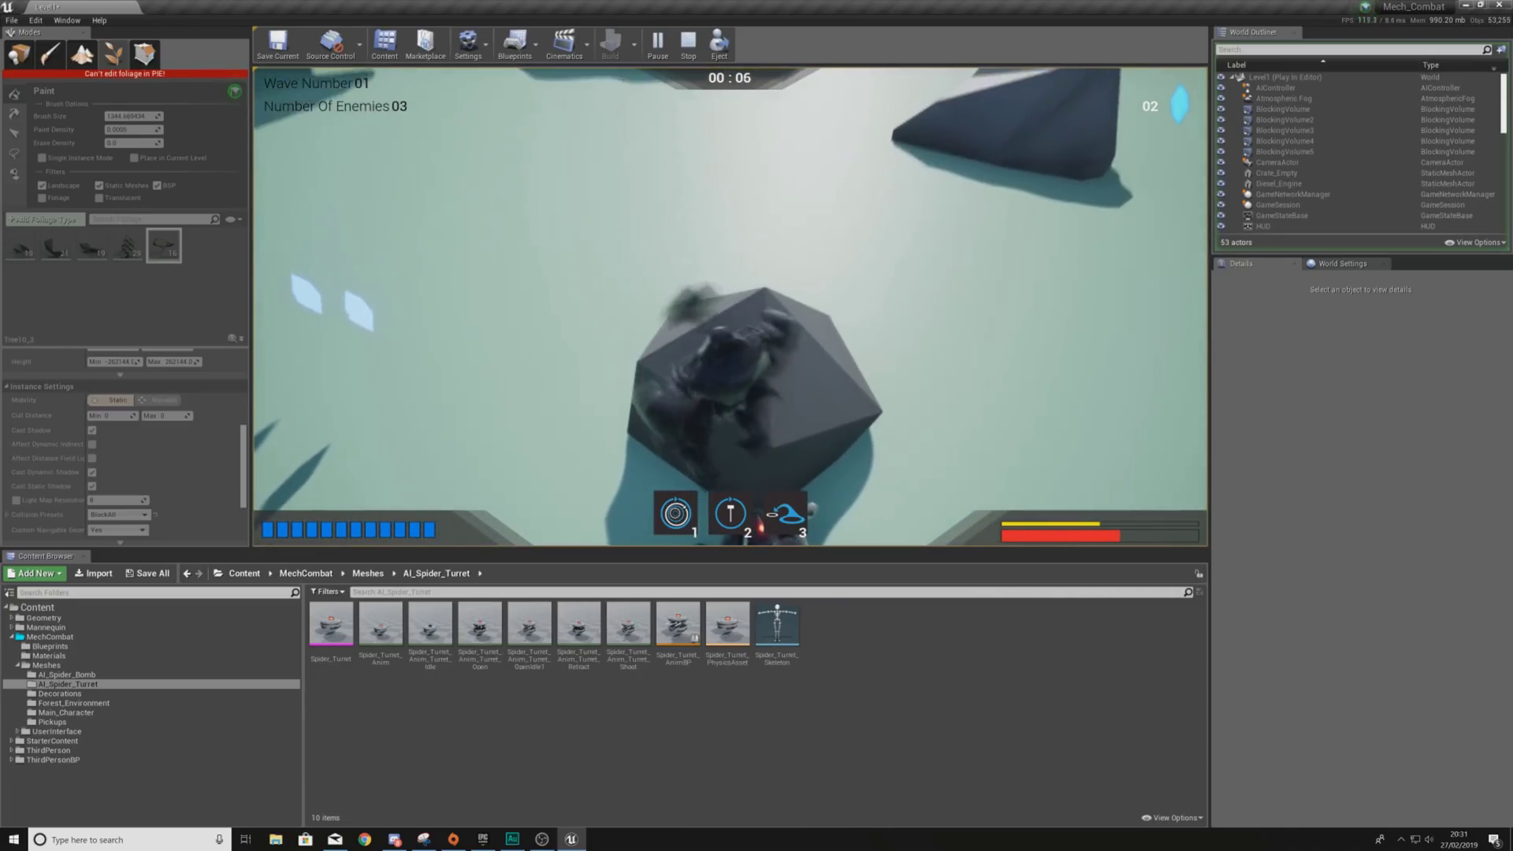
{"action": "key", "text": "w"}
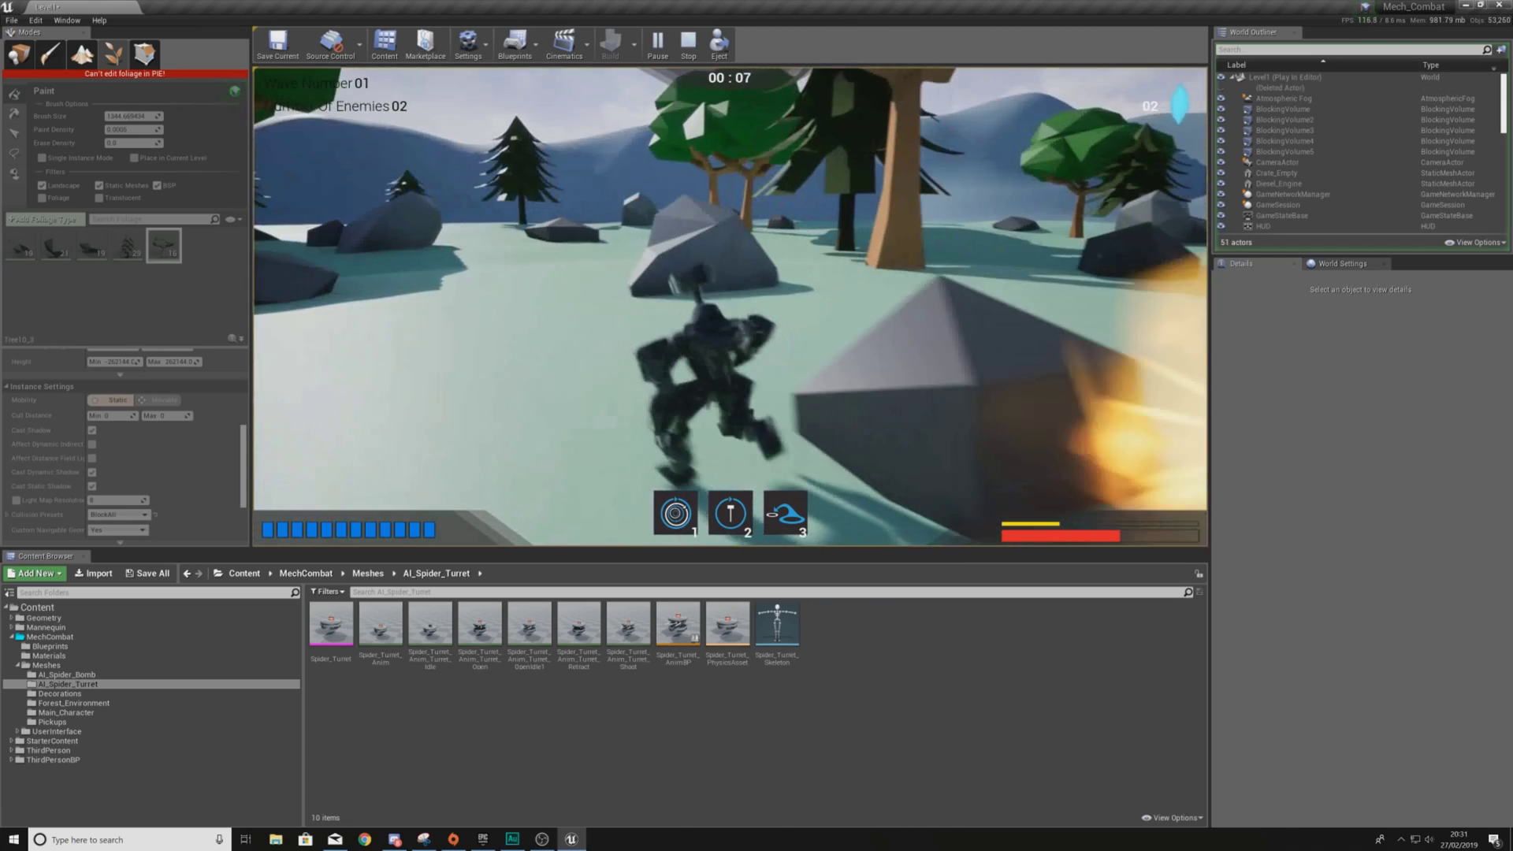
{"action": "key", "text": "w"}
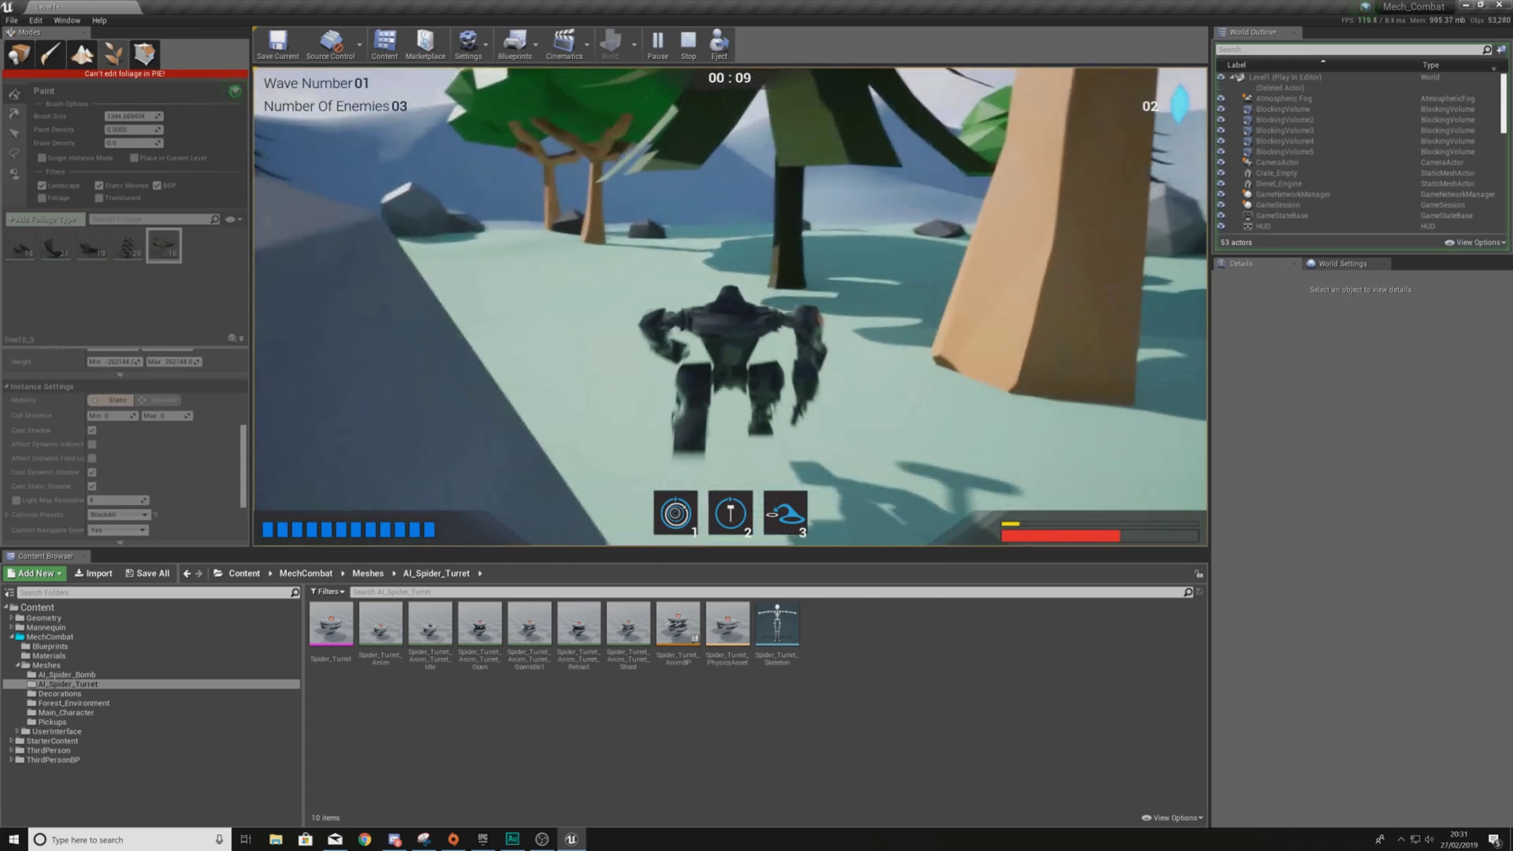
{"action": "key", "text": "w"}
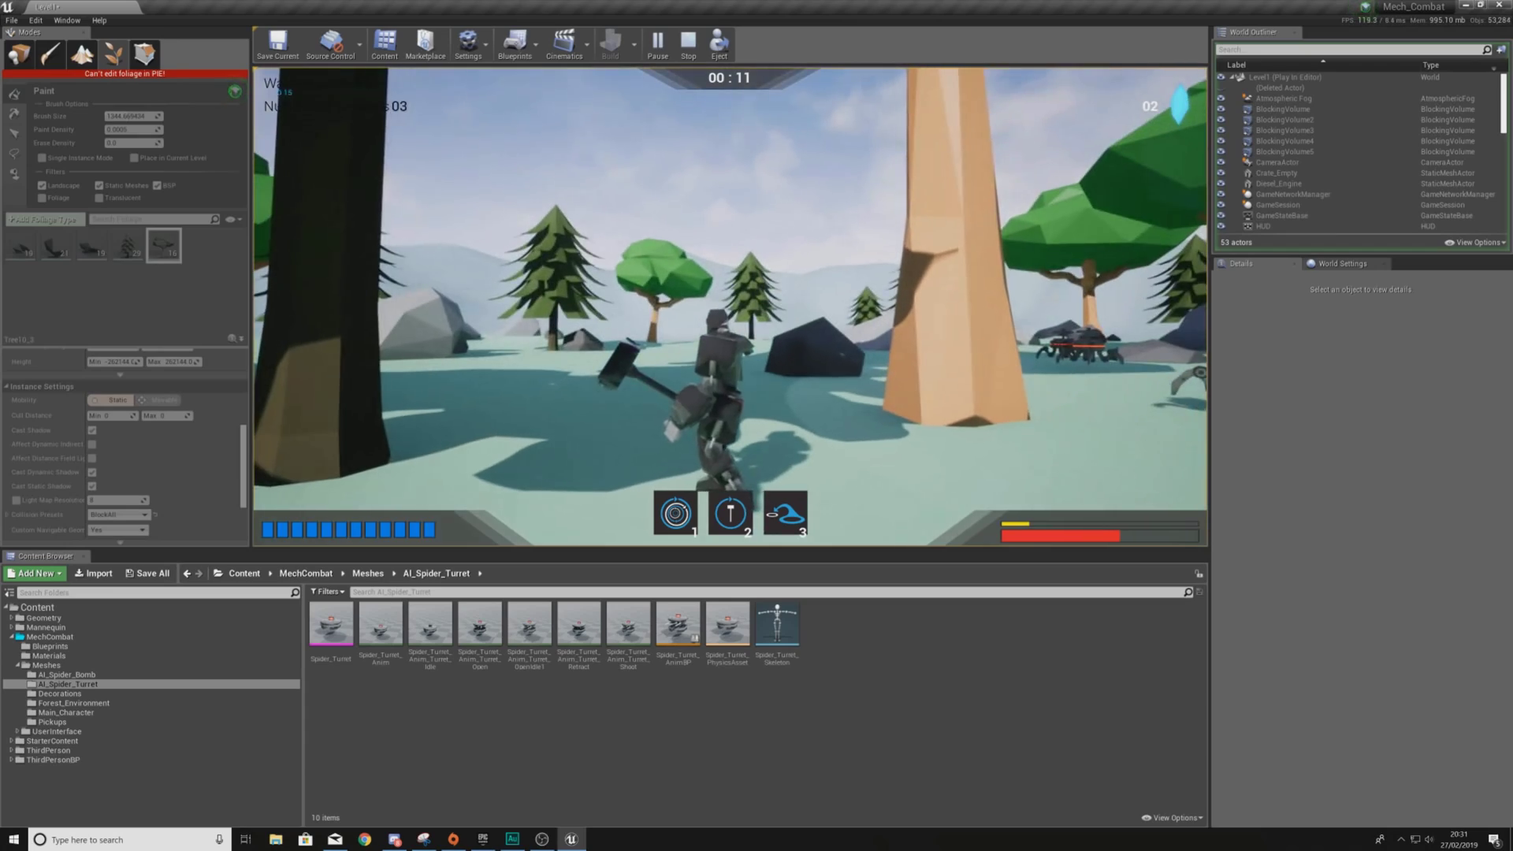
{"action": "key", "text": "w"}
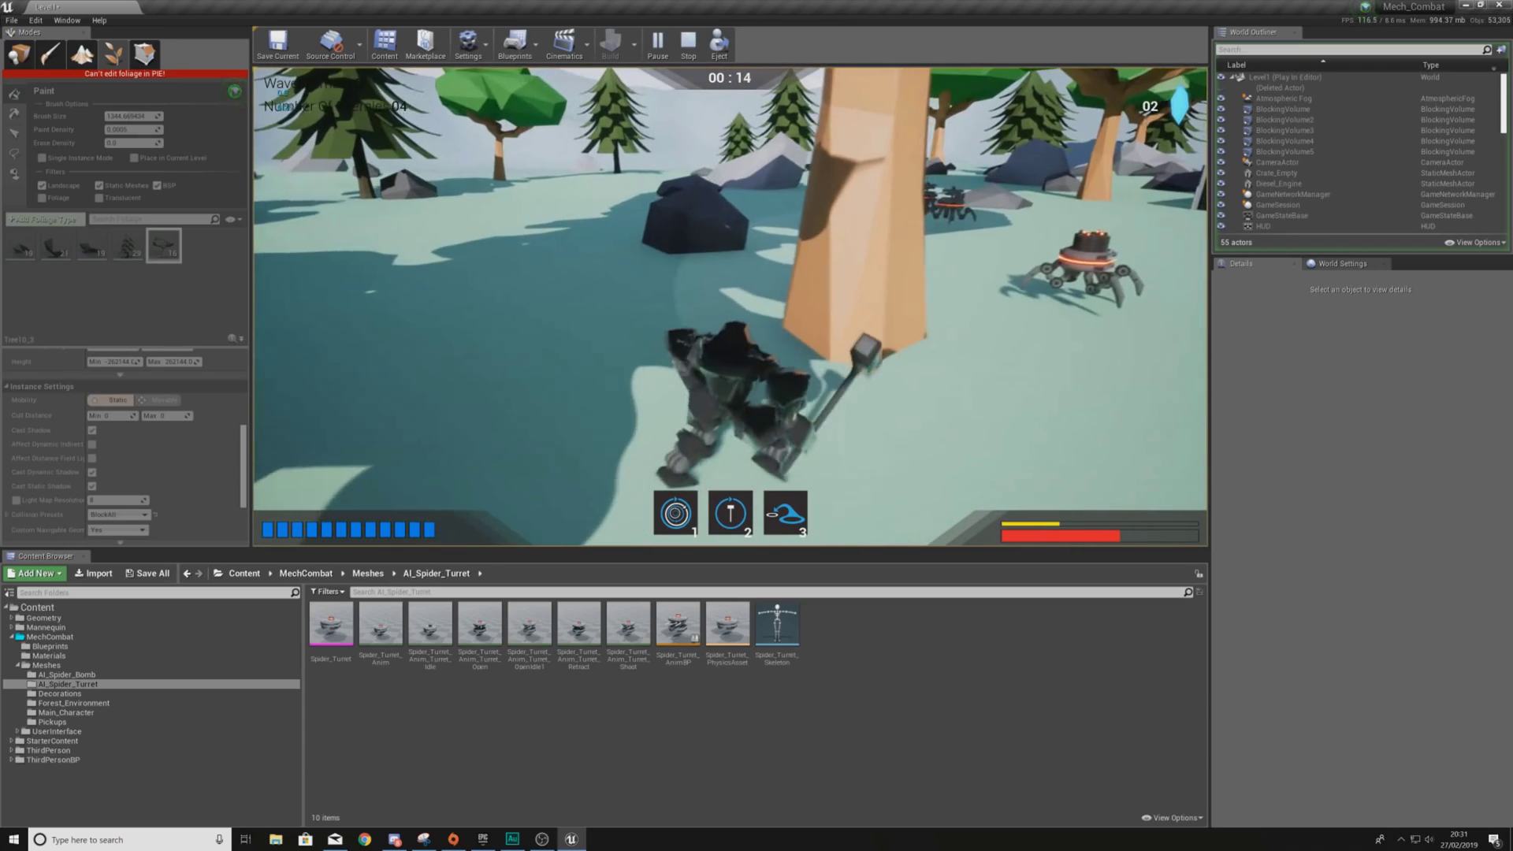
{"action": "key", "text": "w"}
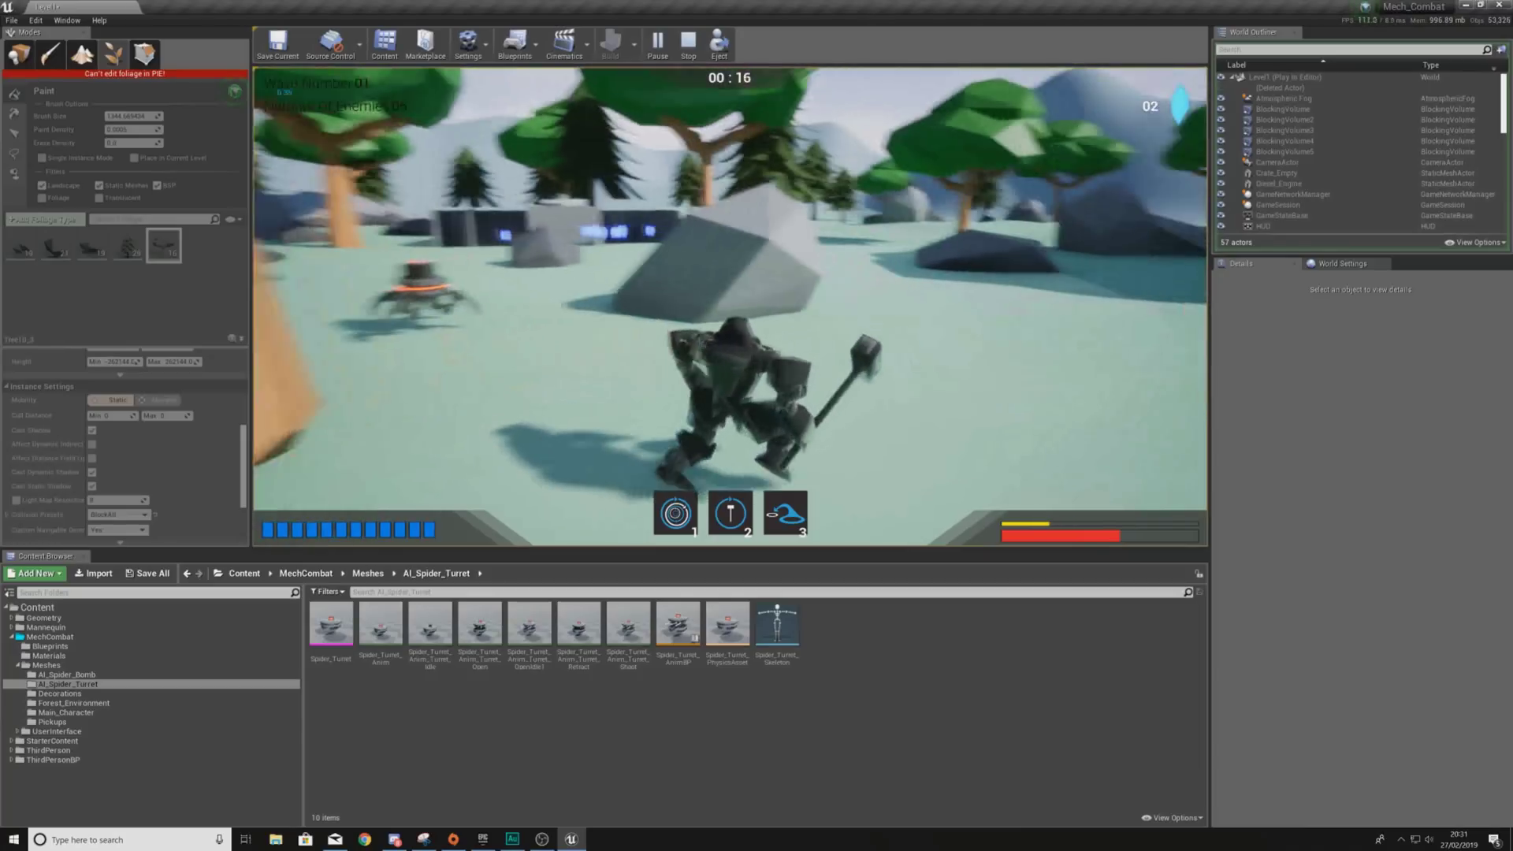
{"action": "key", "text": "w"}
{"action": "key", "text": "Escape"}
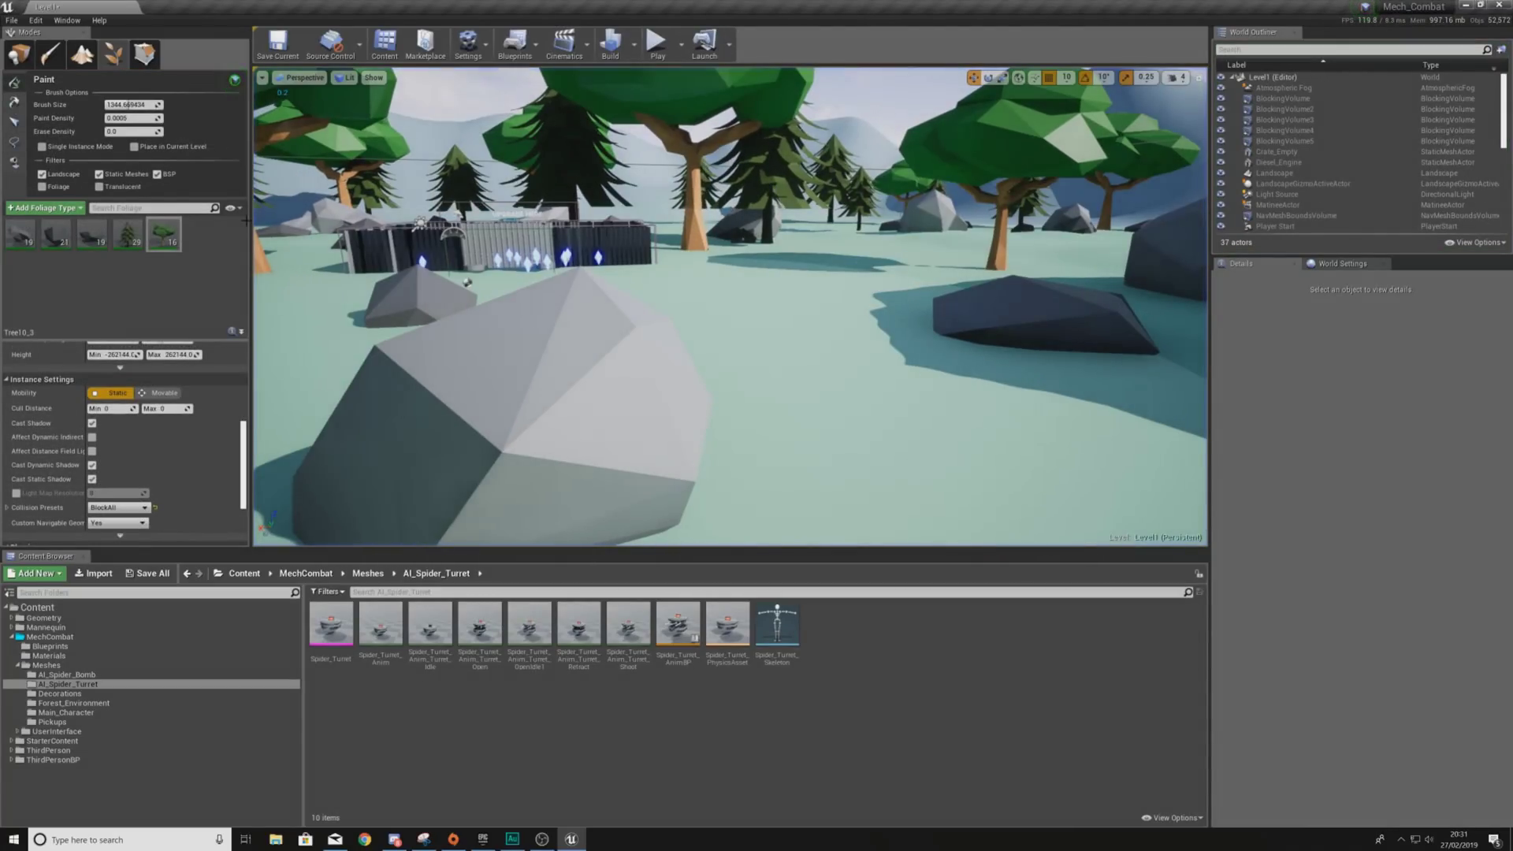
- Locate the Tree10_3 foliage mesh among the project assets, open it for editing and display its simple collision
{"action": "right_click", "coordinate": [167, 245]}
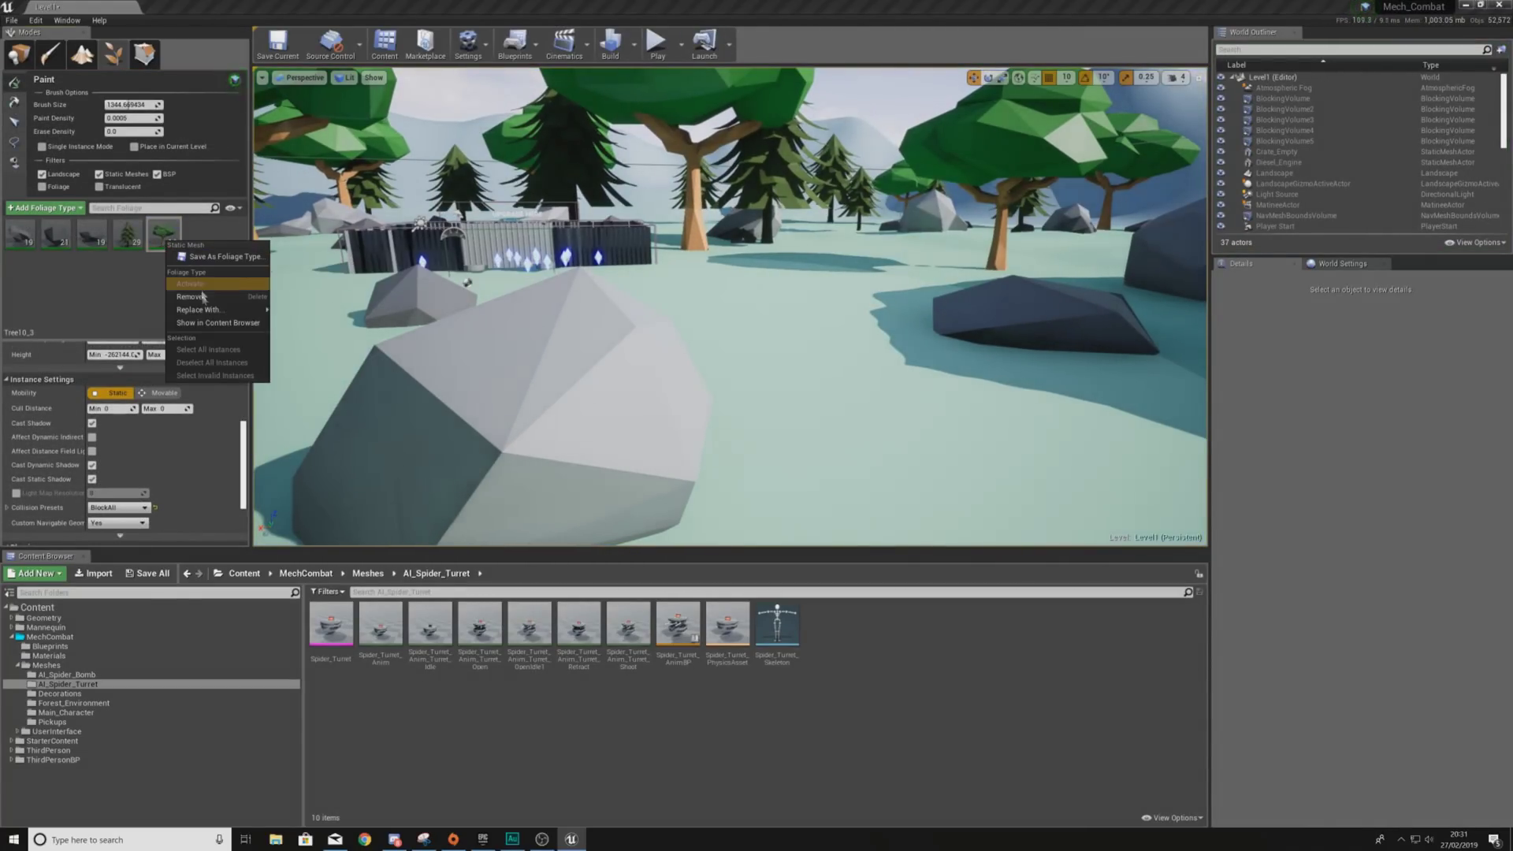
{"action": "right_click", "coordinate": [166, 235]}
{"action": "left_click", "coordinate": [233, 316]}
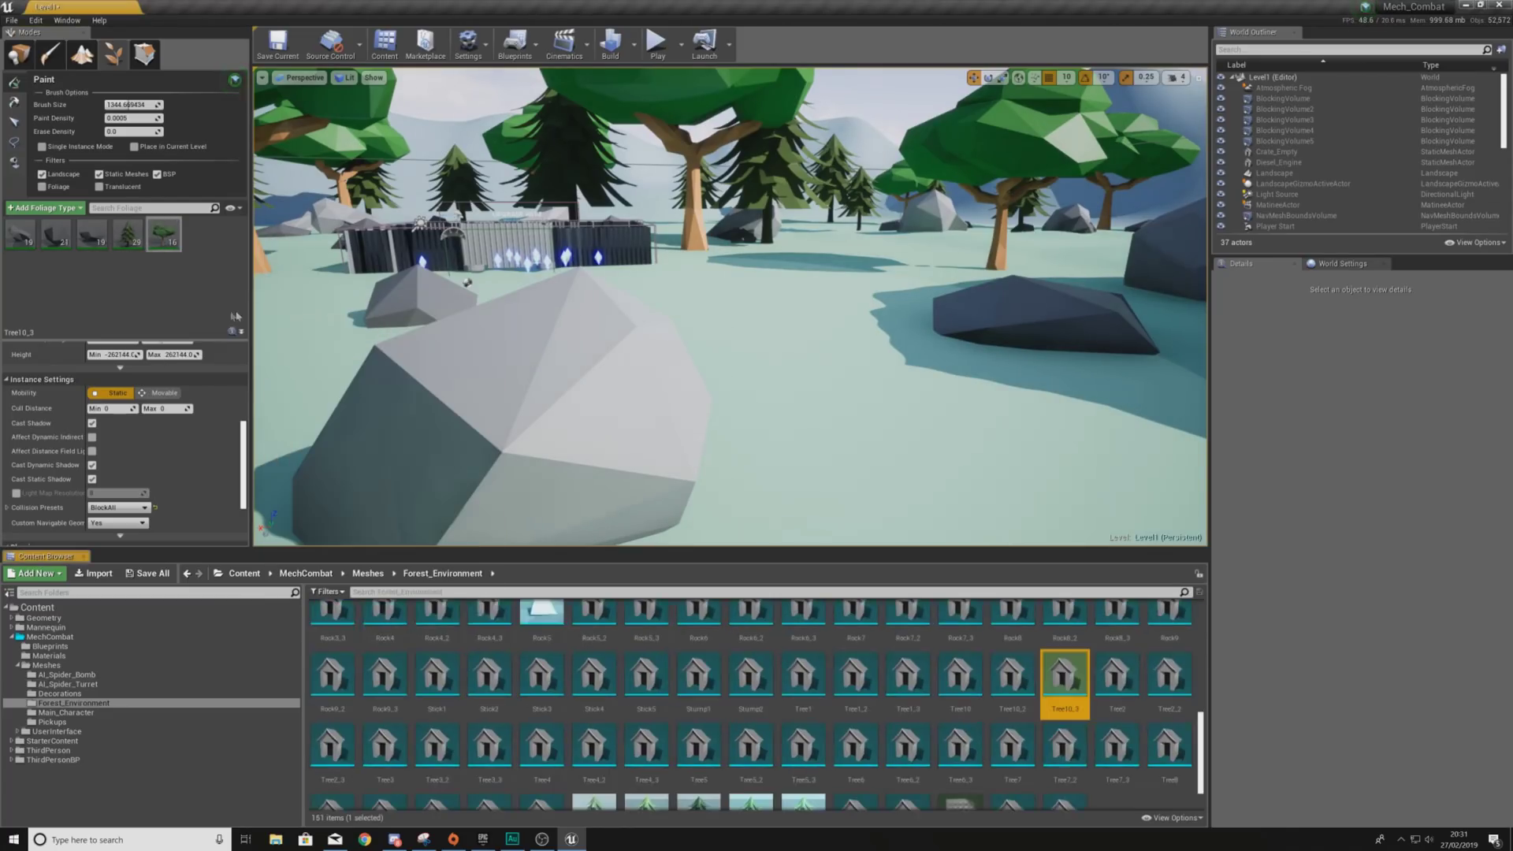
{"action": "double_click", "coordinate": [1060, 690]}
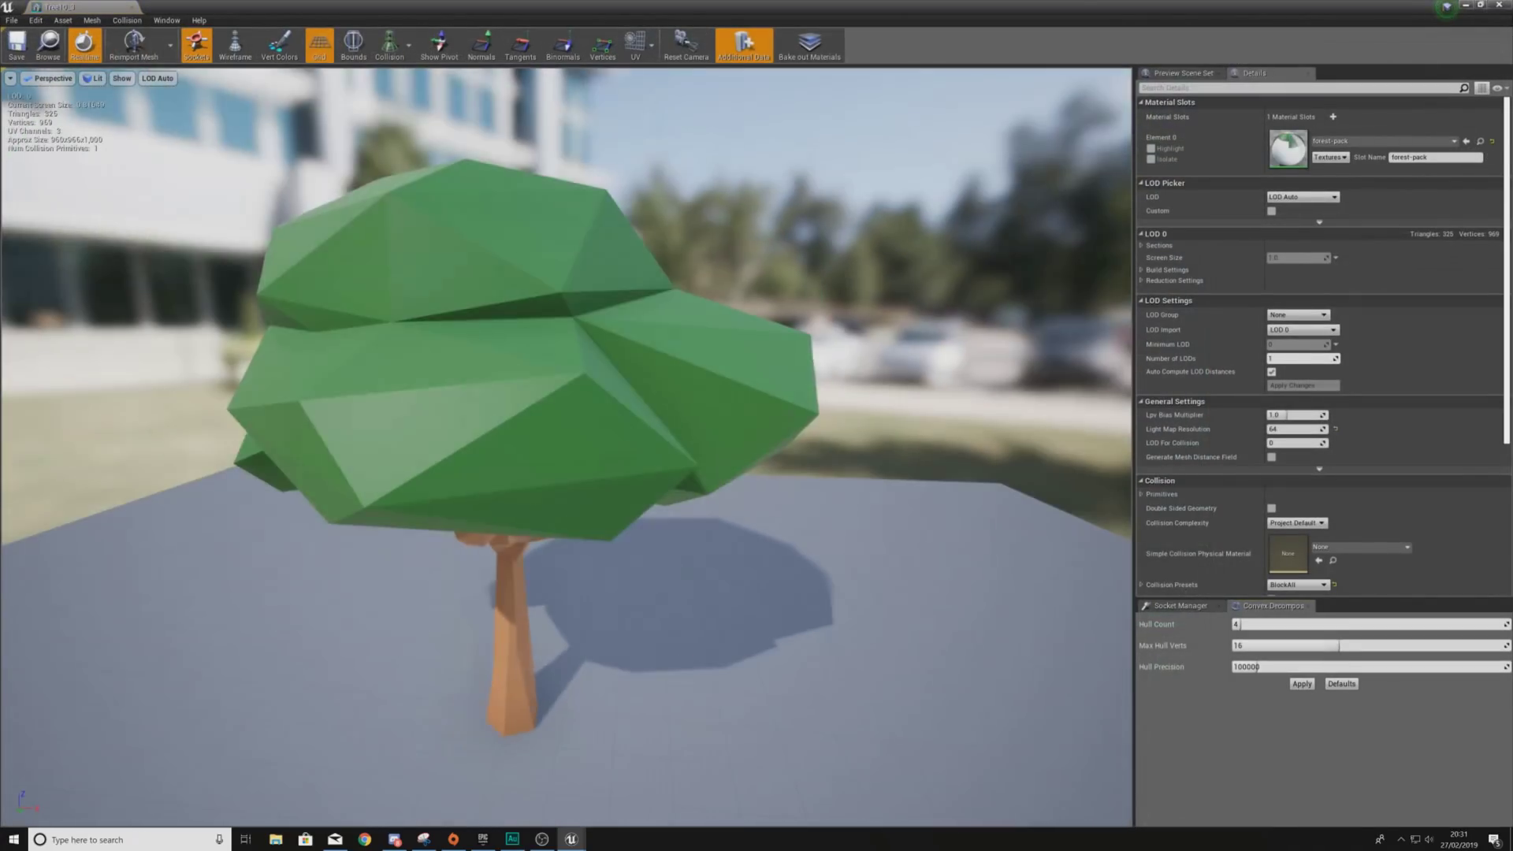
{"action": "right_click_drag", "start_coordinate": [530, 213], "coordinate": [530, 214]}
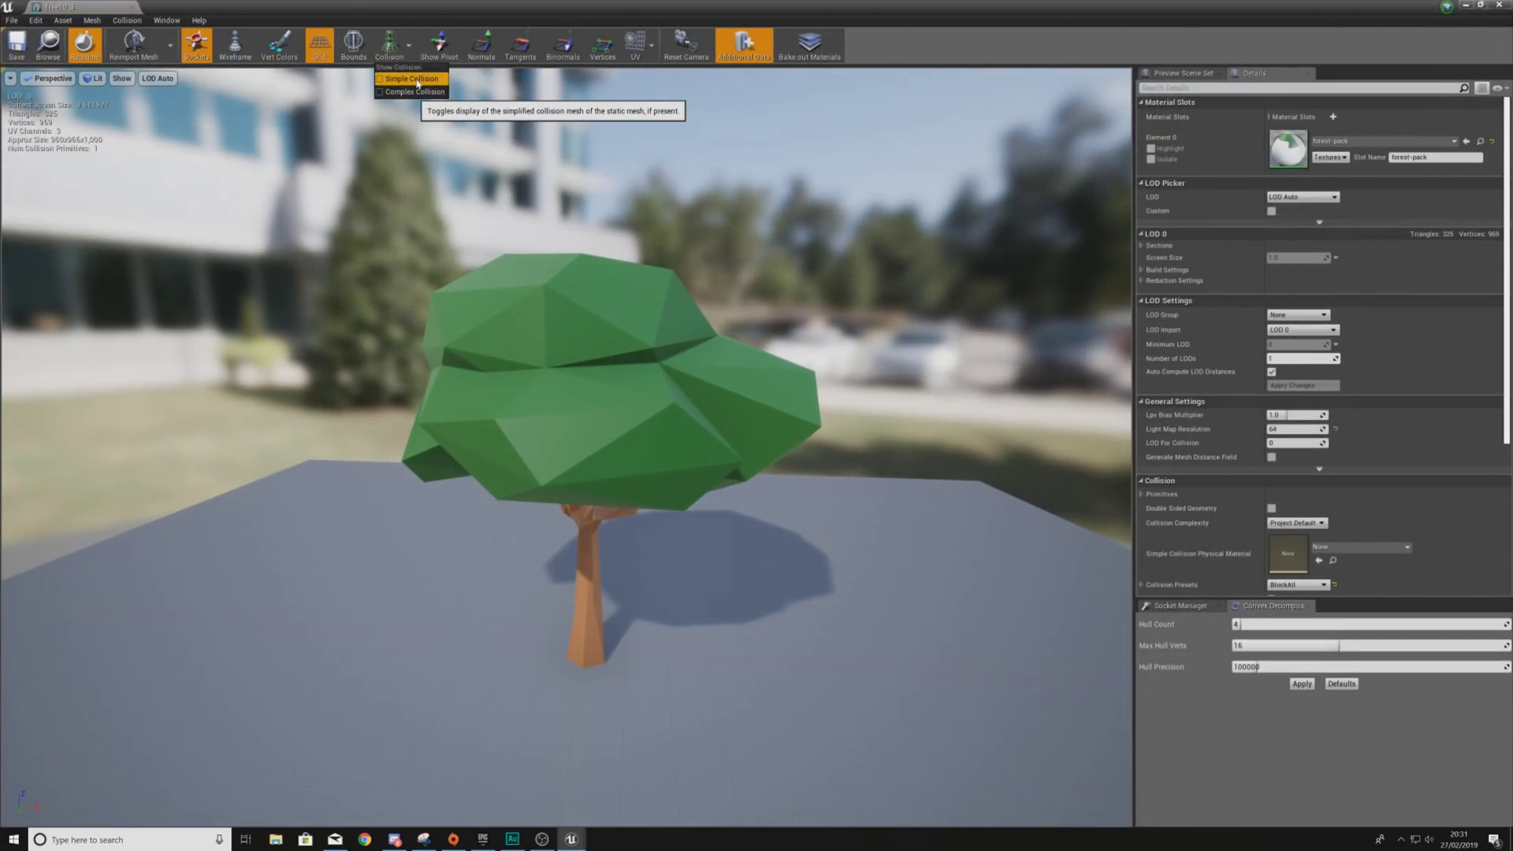
{"action": "left_click", "coordinate": [414, 79]}
{"action": "right_click_drag", "start_coordinate": [711, 331], "coordinate": [711, 331]}
{"action": "right_click_drag", "start_coordinate": [680, 523], "coordinate": [680, 524]}
{"action": "left_click_drag", "start_coordinate": [693, 586], "coordinate": [414, 268]}
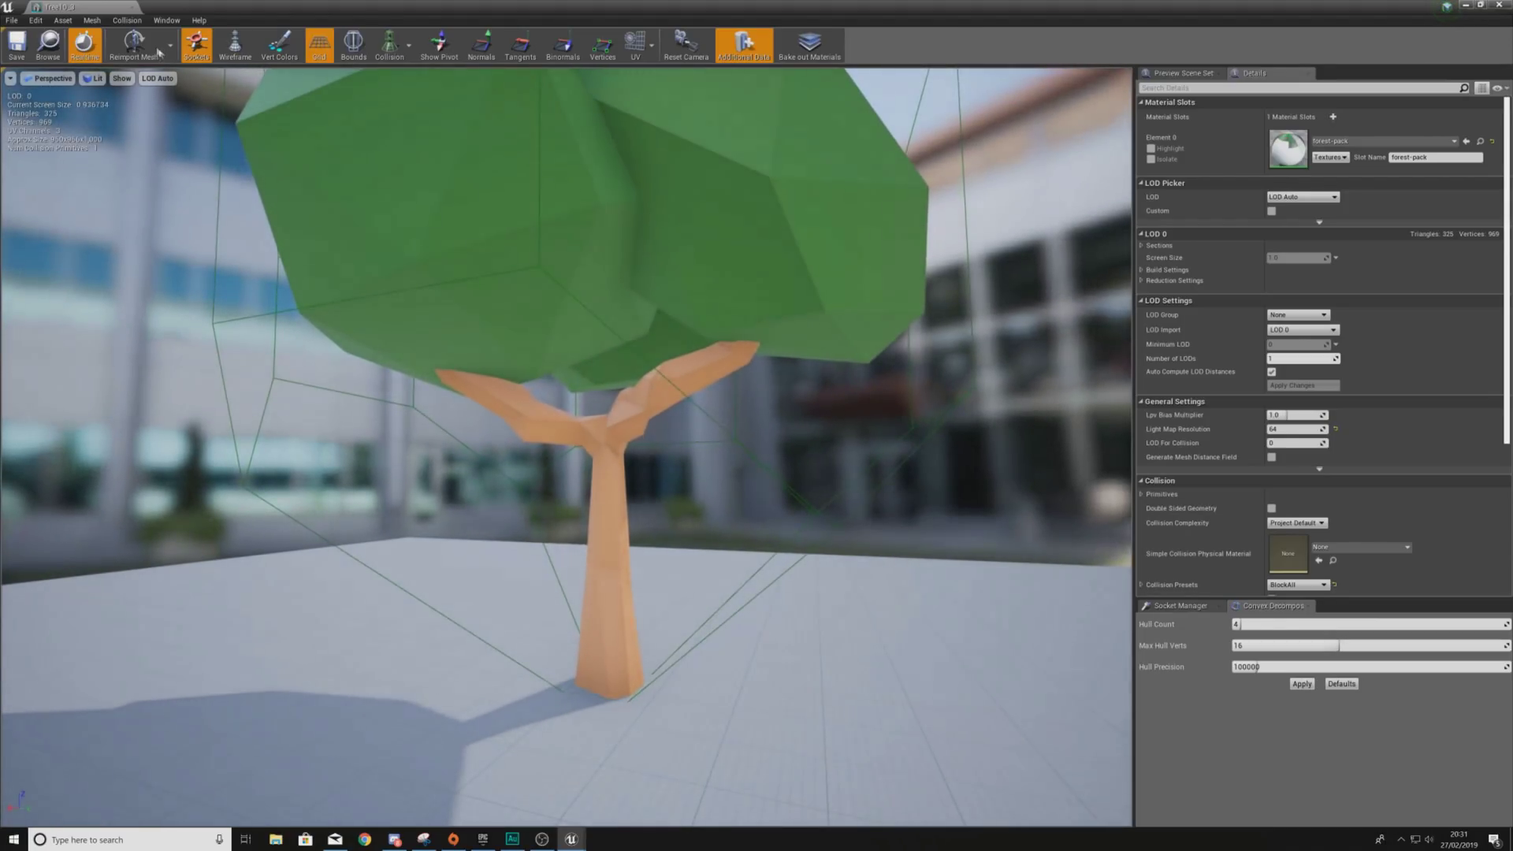
- Generate auto convex collision for the tree mesh with hull count 4, max hull verts 16 and hull precision 100000, and inspect it
{"action": "left_click", "coordinate": [136, 25]}
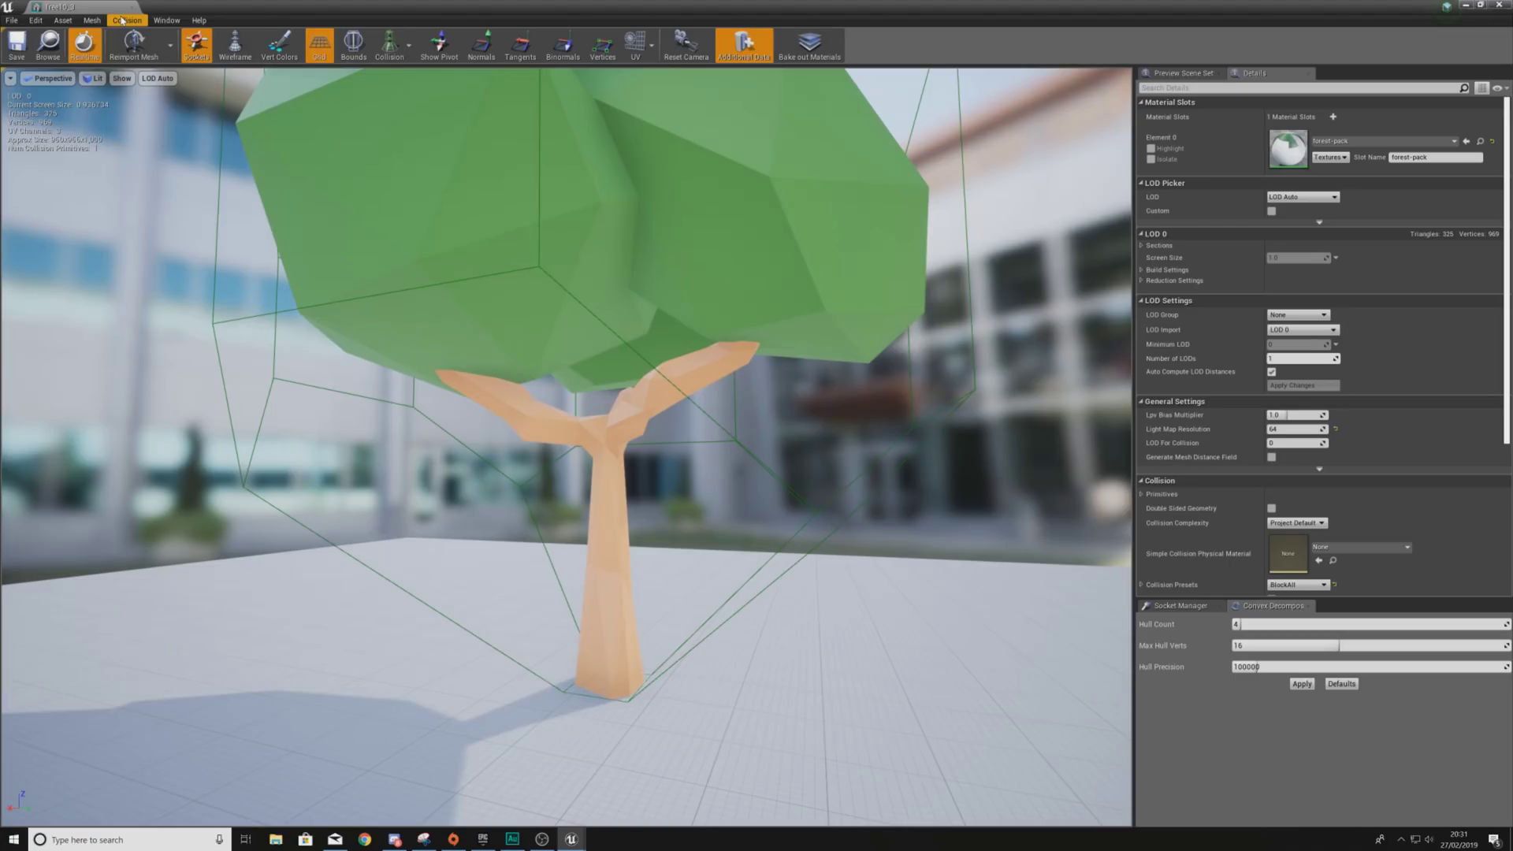
{"action": "left_click", "coordinate": [164, 194]}
{"action": "left_click", "coordinate": [1302, 687]}
{"action": "right_click_drag", "start_coordinate": [800, 453], "coordinate": [472, 430]}
{"action": "left_click_drag", "start_coordinate": [883, 417], "coordinate": [969, 414]}
{"action": "right_click_drag", "start_coordinate": [567, 441], "coordinate": [598, 465]}
{"action": "right_click_drag", "start_coordinate": [540, 732], "coordinate": [541, 758]}
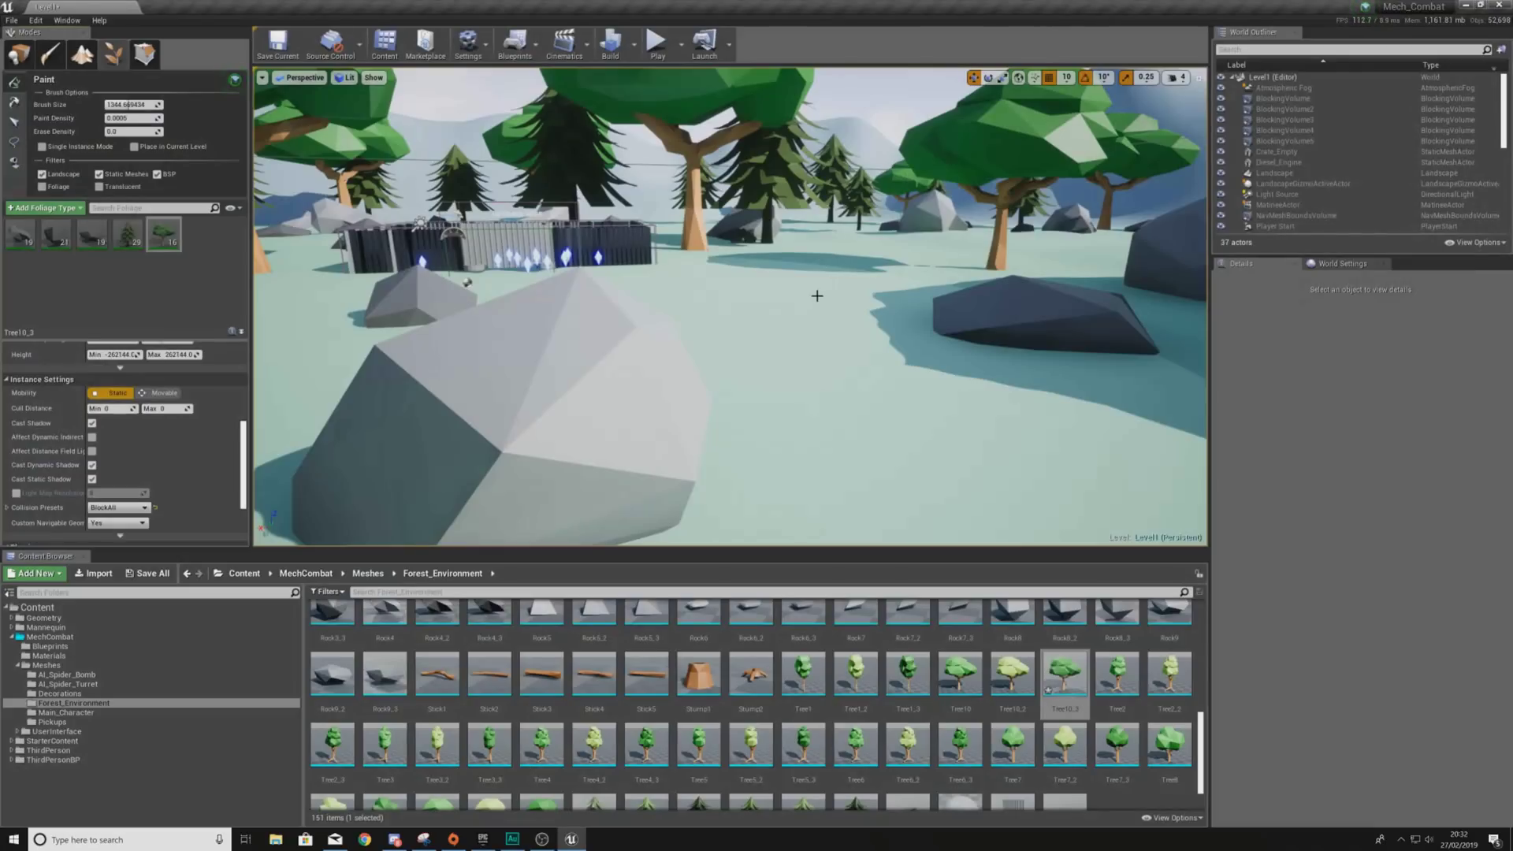
{"action": "right_click_drag", "start_coordinate": [811, 291], "coordinate": [670, 69]}
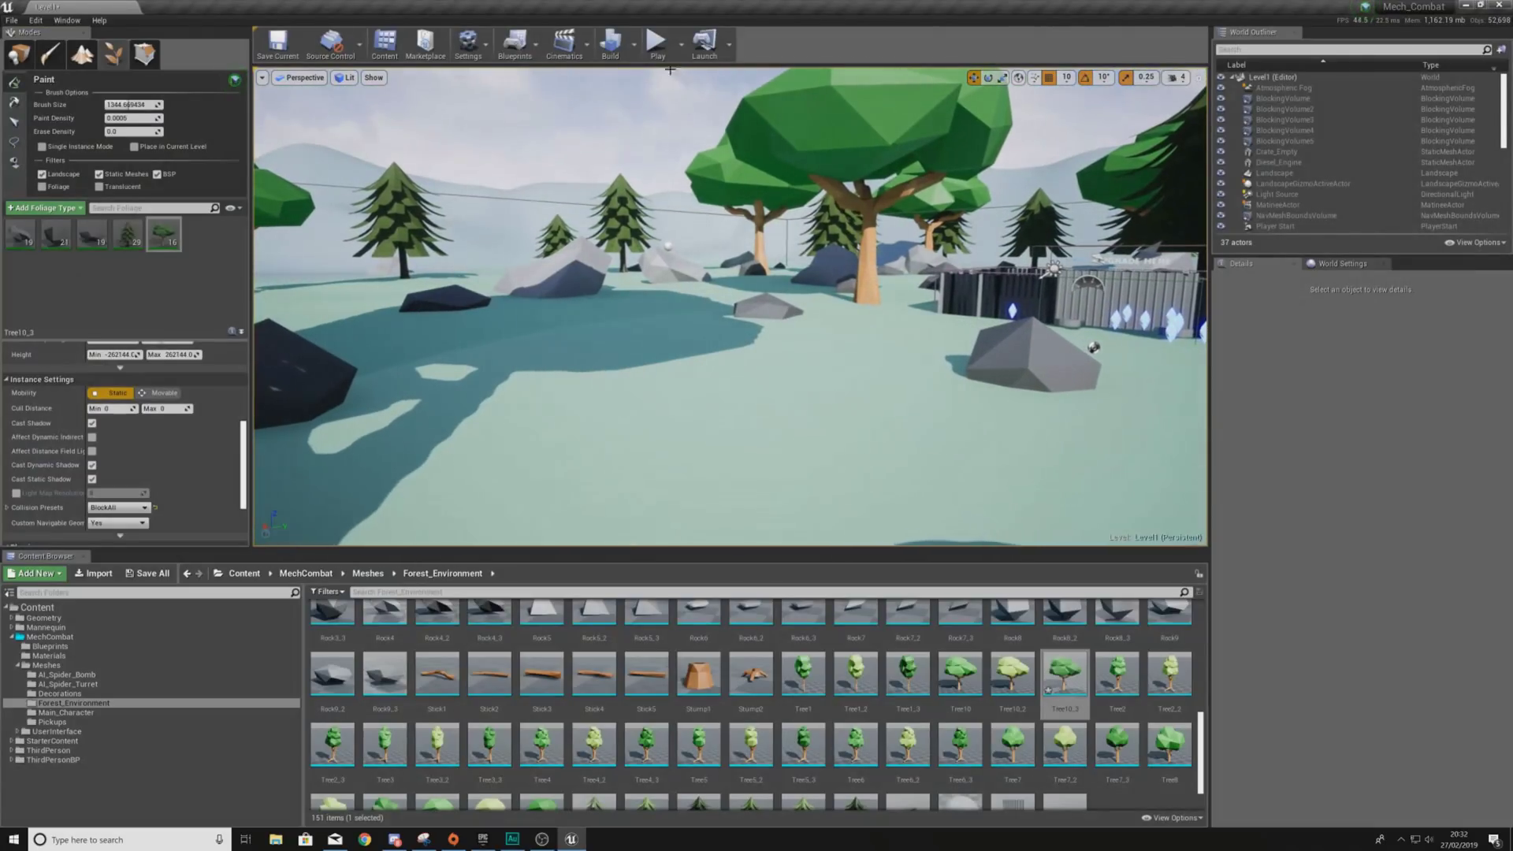
- Play-test the level, running the mech out of the fenced base into a broadleaf tree trunk to check its collision
{"action": "left_click", "coordinate": [658, 47]}
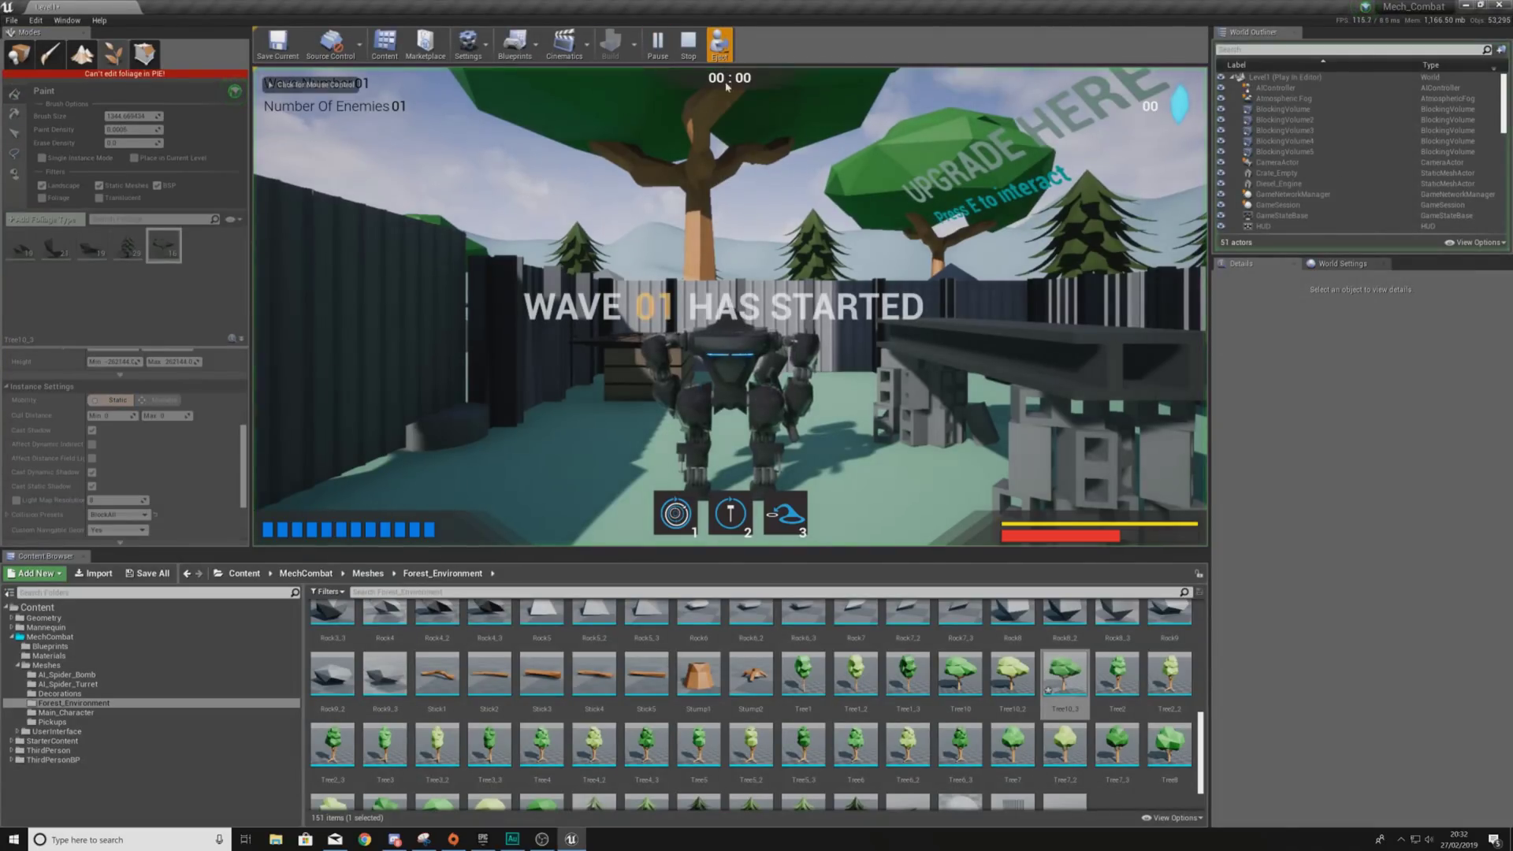
{"action": "left_click", "coordinate": [726, 87]}
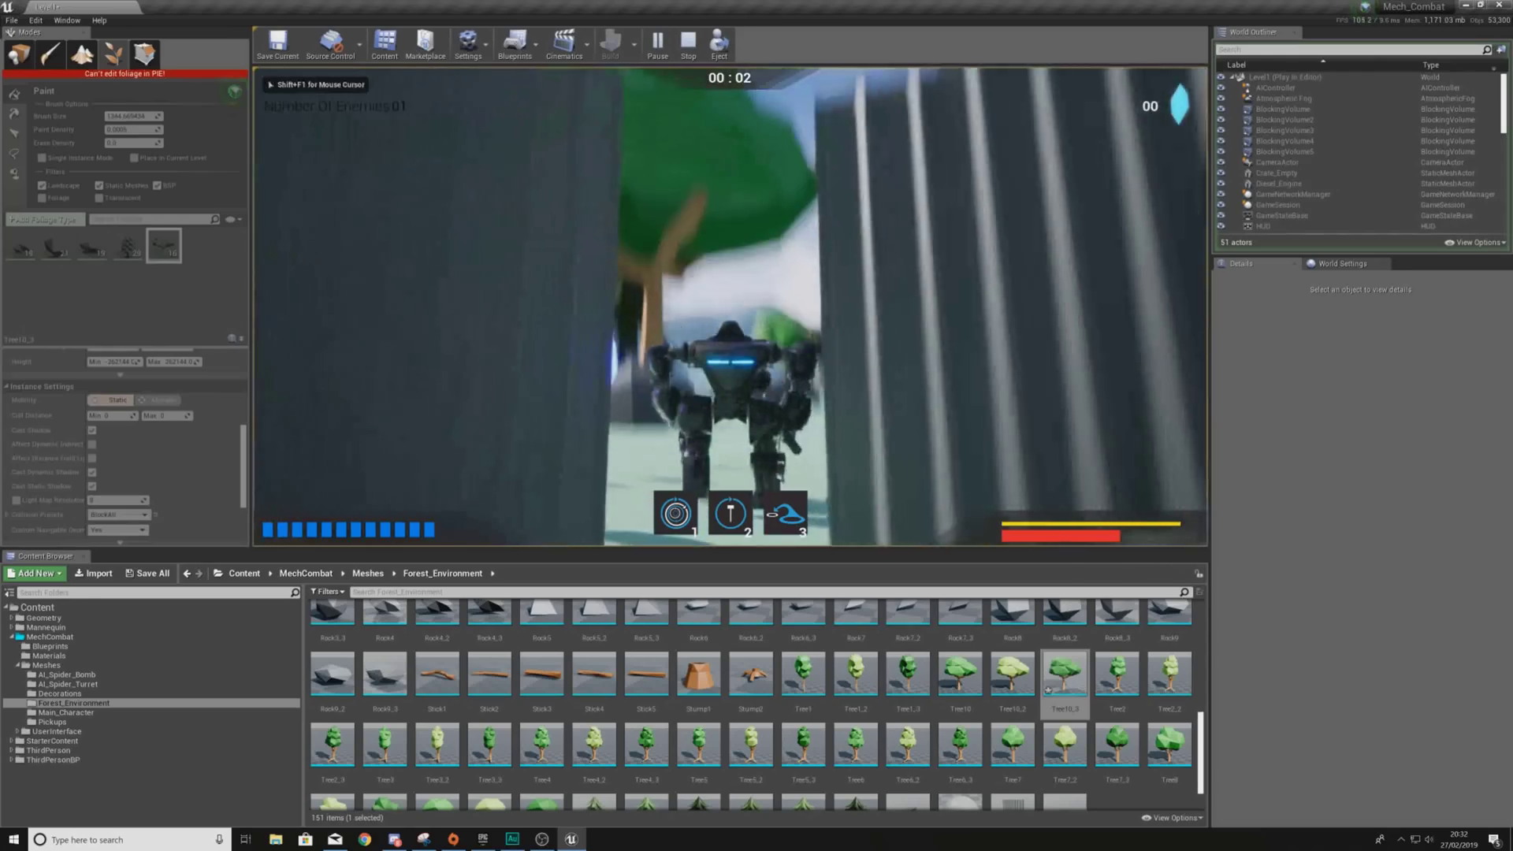
{"action": "key", "text": "w"}
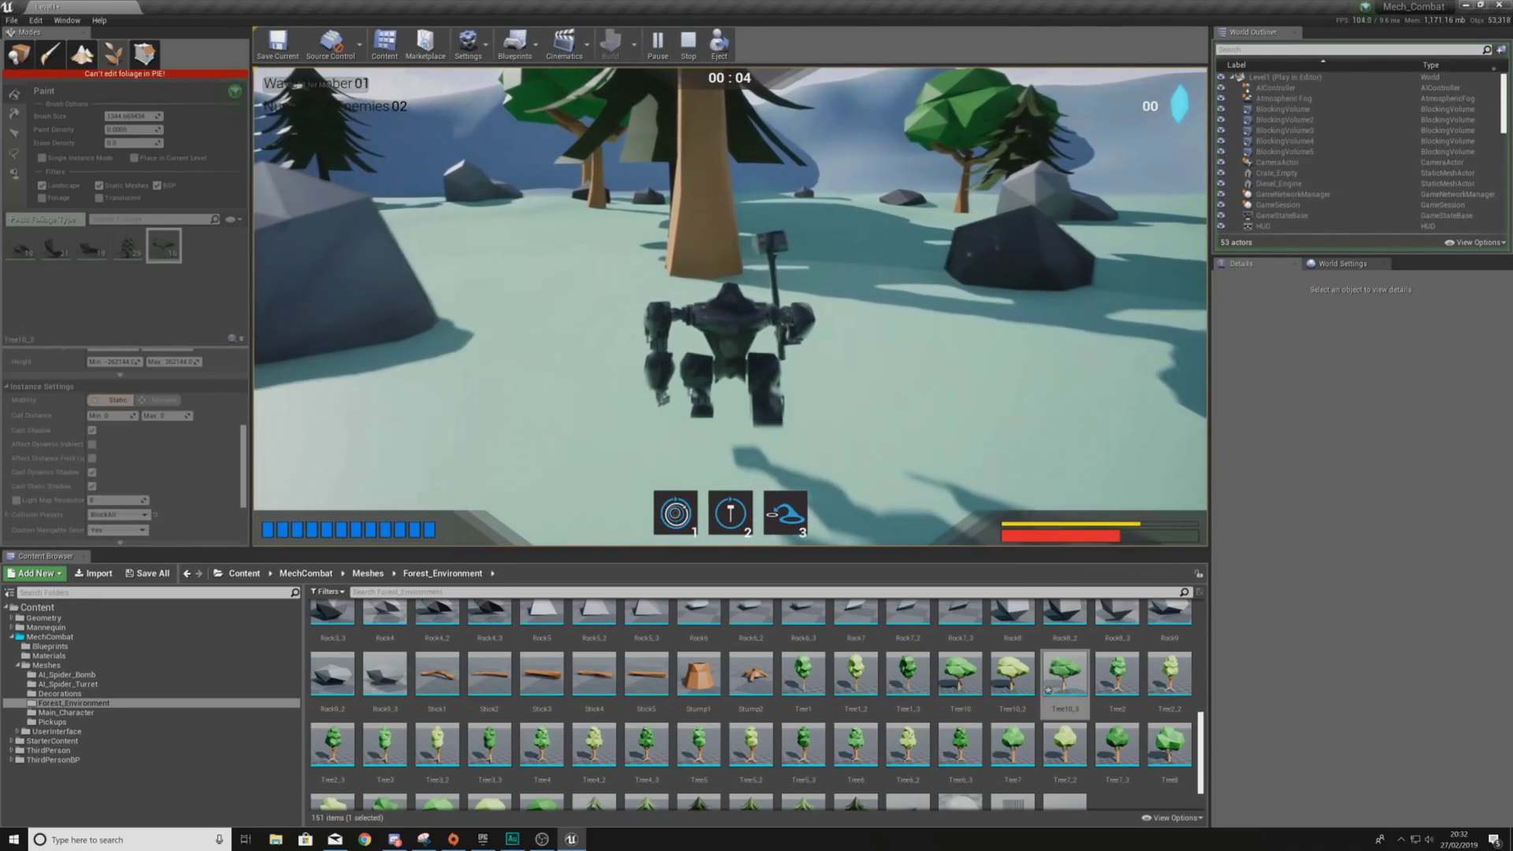
{"action": "key", "text": "w"}
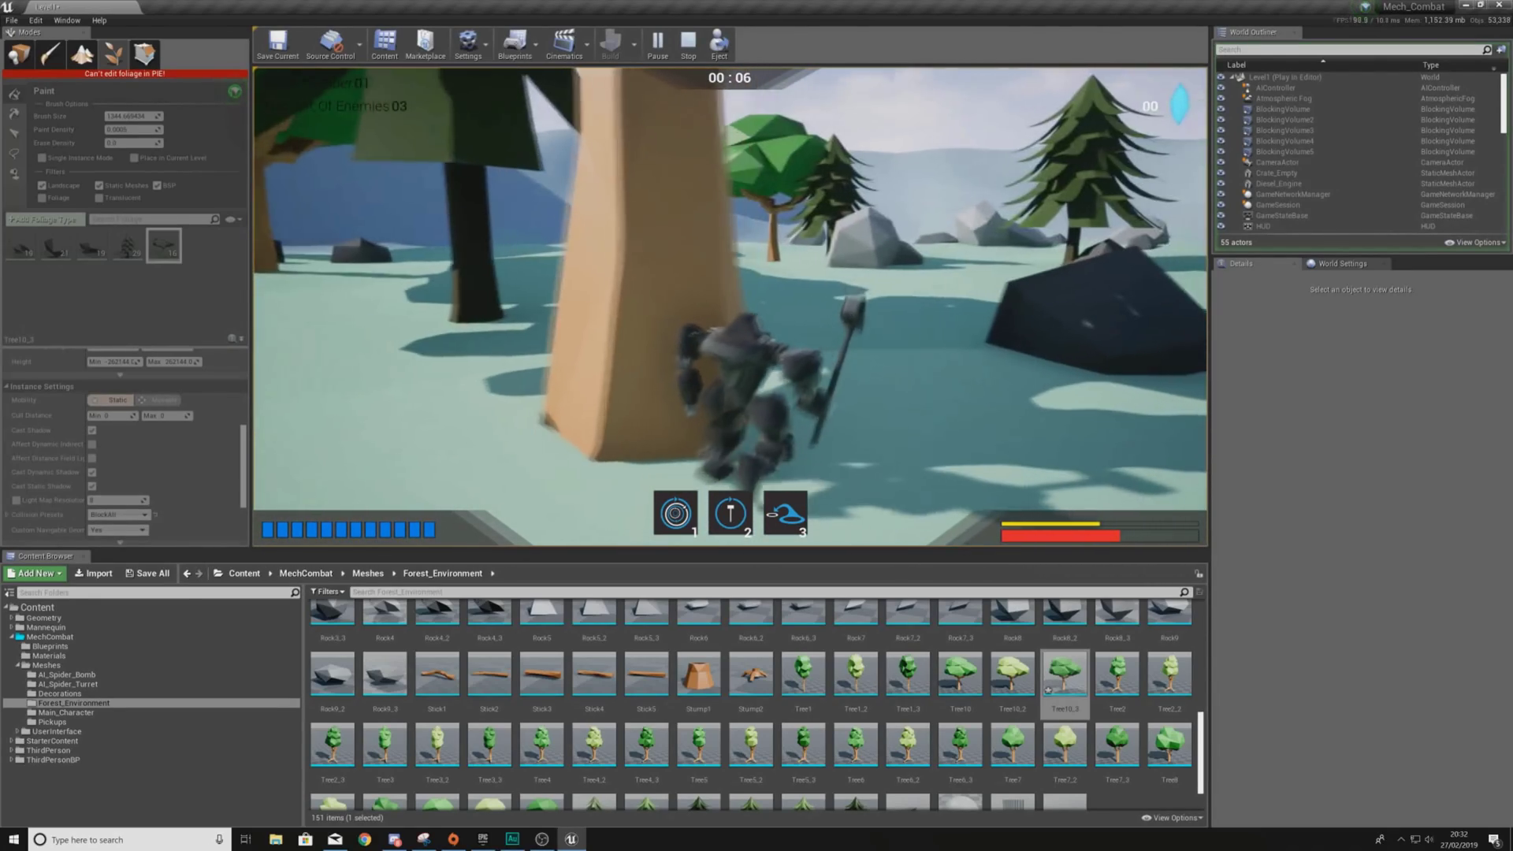
{"action": "key", "text": "w"}
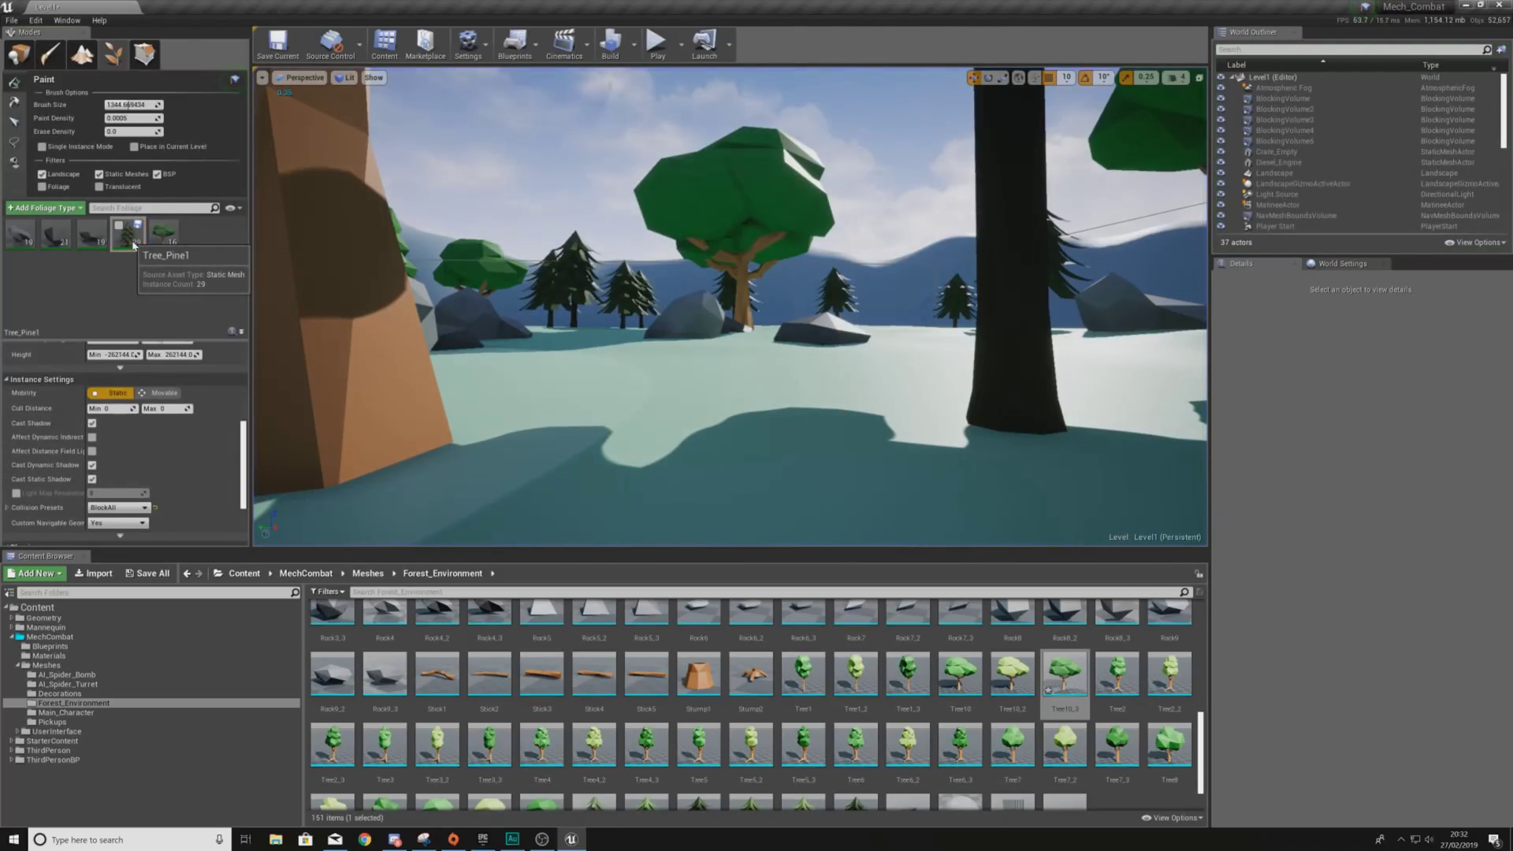
- Open the Tree_Pine1 foliage mesh from the project assets and generate auto convex collision with hull count 4, max hull verts 16 and hull precision 100000
{"action": "right_click", "coordinate": [133, 246]}
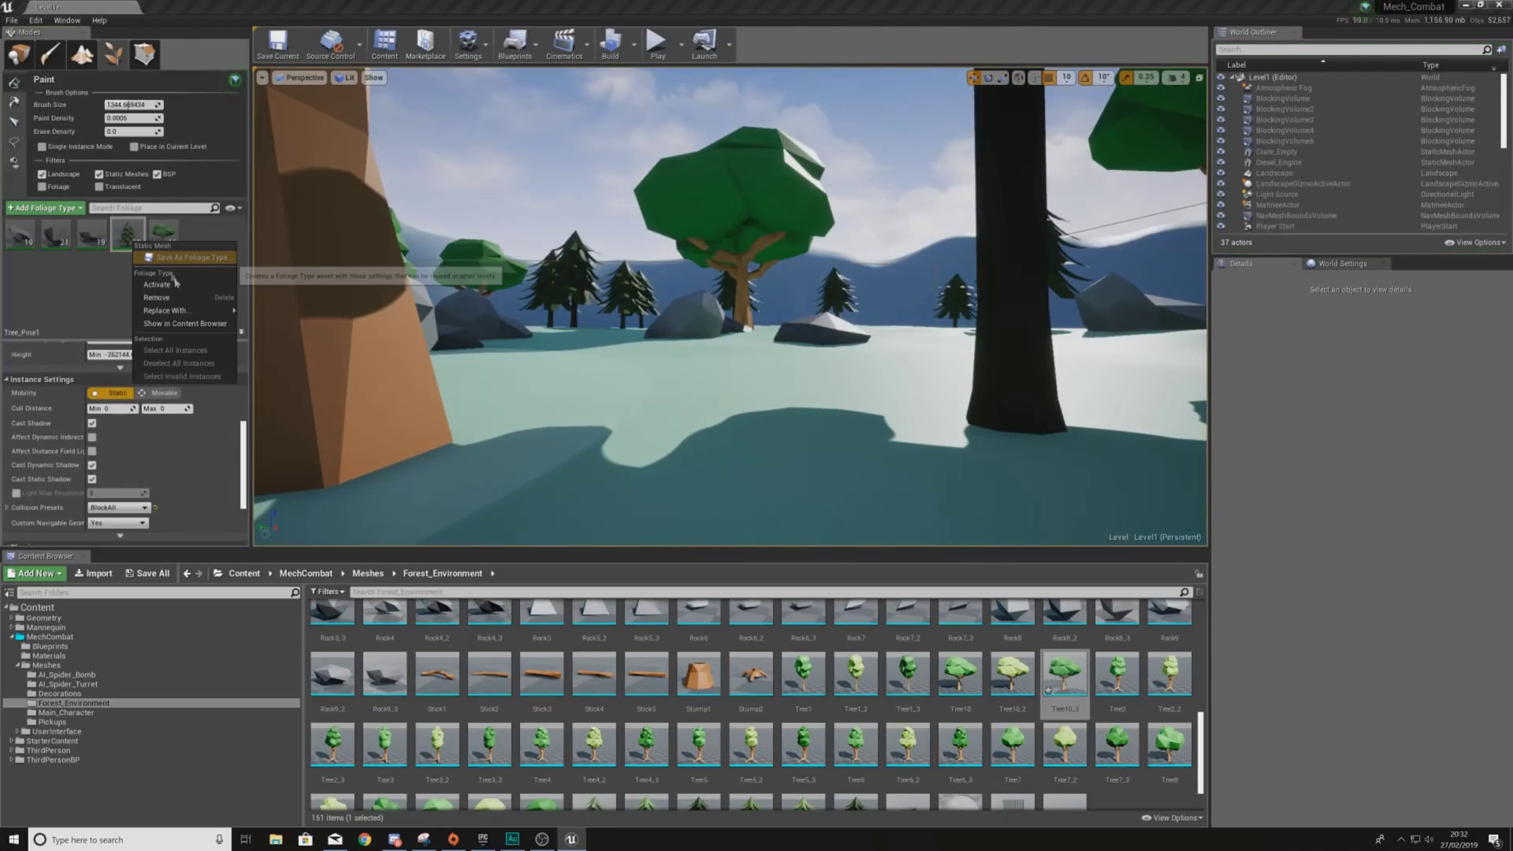
{"action": "left_click", "coordinate": [183, 323]}
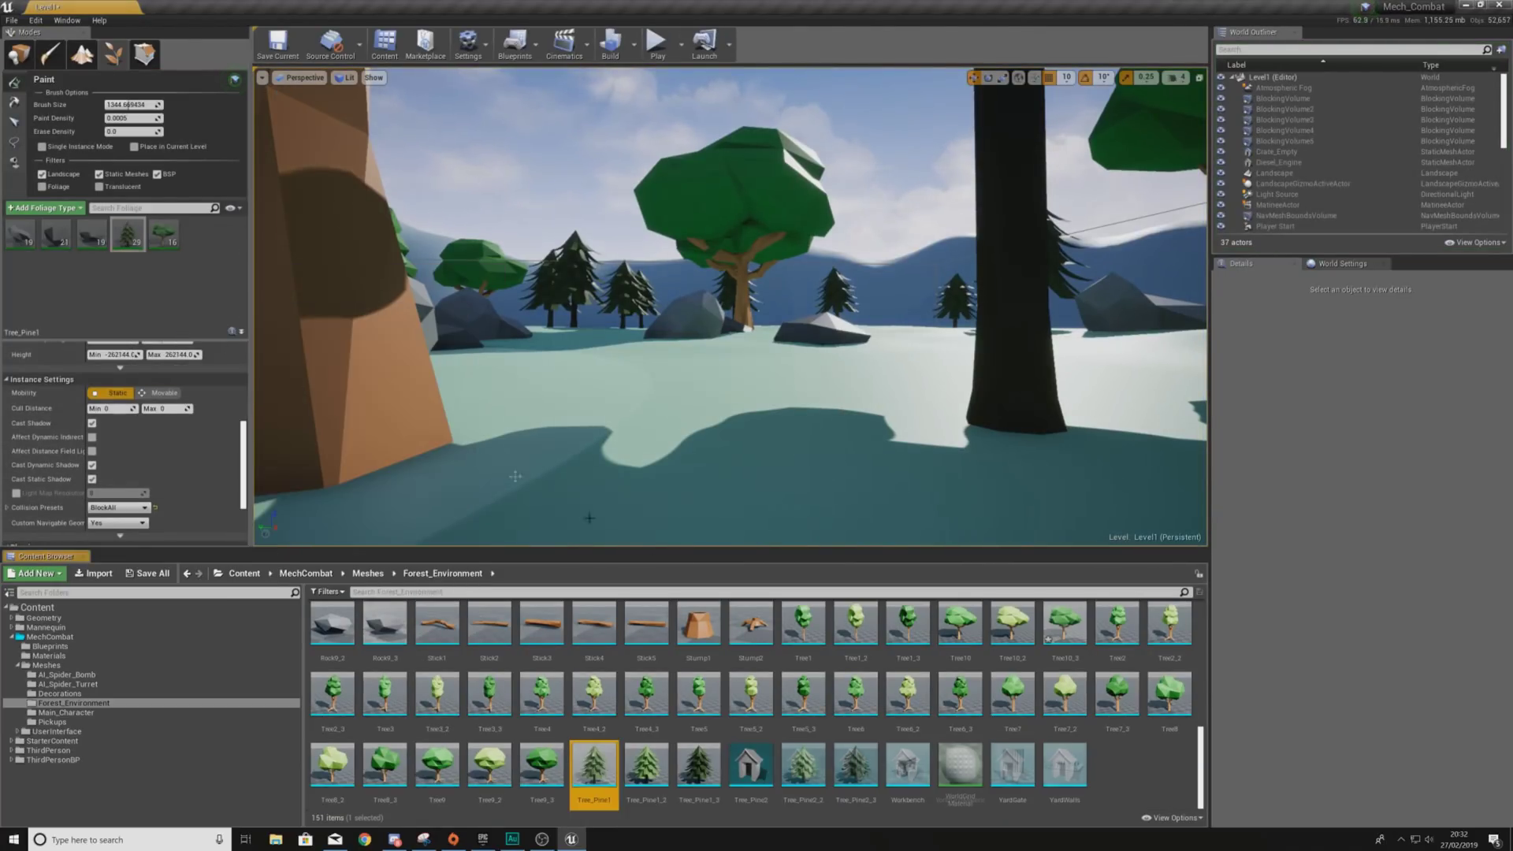
{"action": "double_click", "coordinate": [583, 768]}
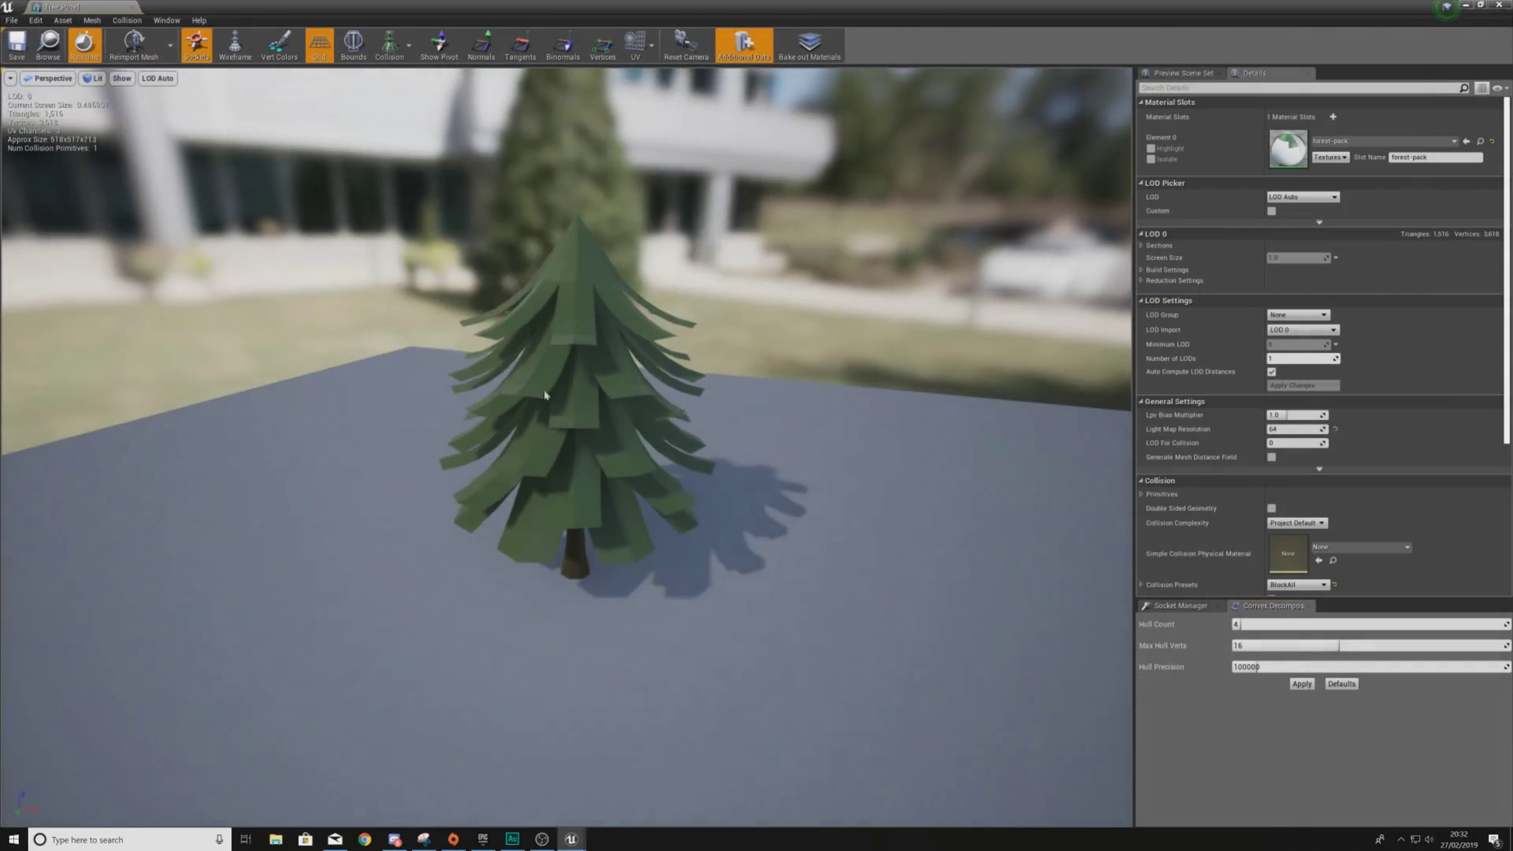
{"action": "left_click", "coordinate": [123, 21]}
{"action": "left_click", "coordinate": [175, 193]}
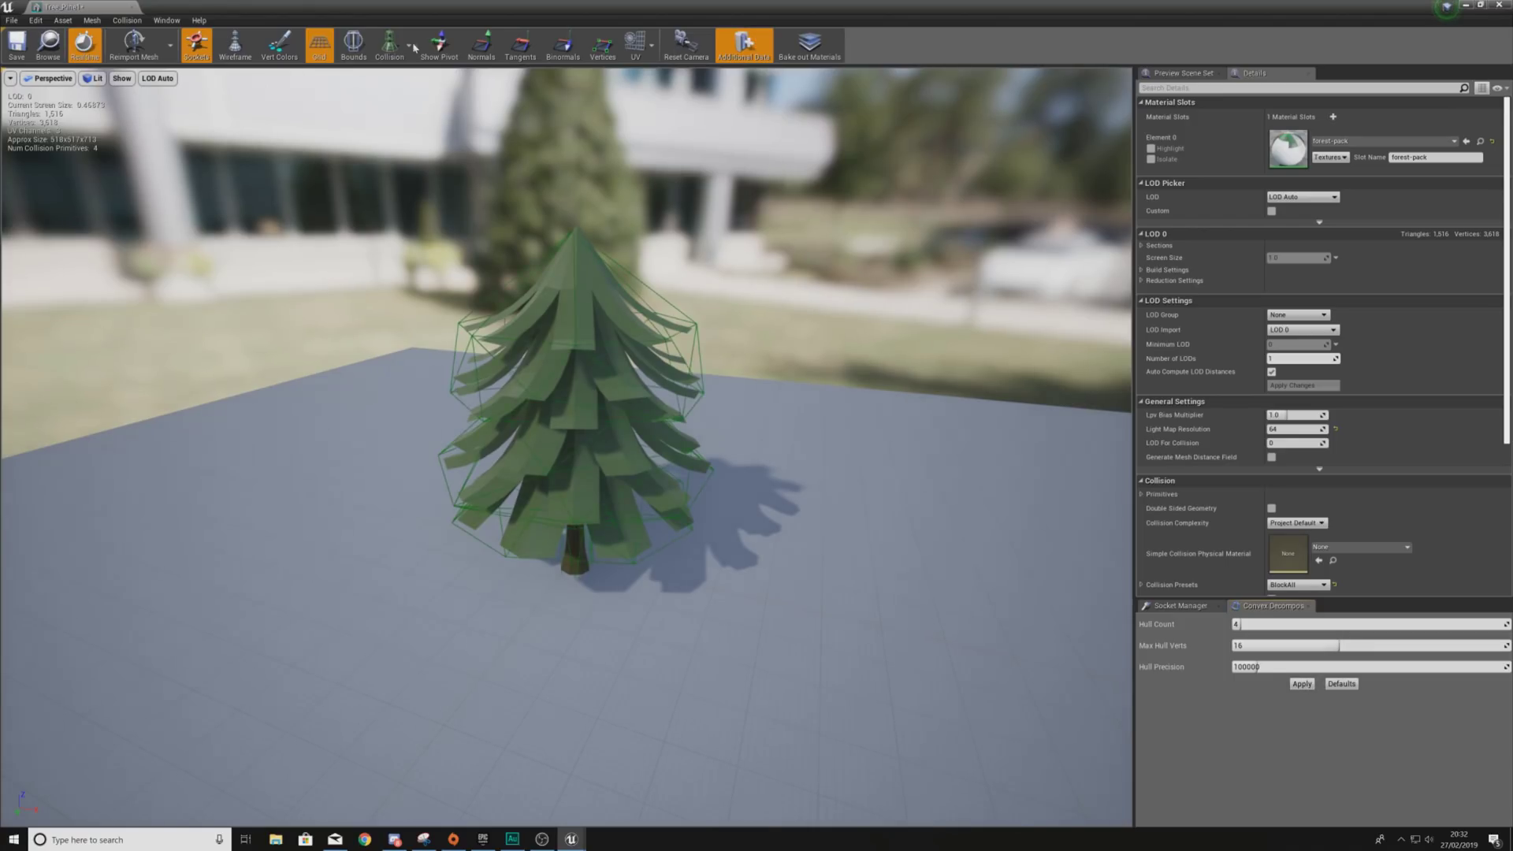
- Display the pine mesh's simple collision, examine the hulls around its branches and trunk up close, and close the mesh editor
{"action": "left_click", "coordinate": [411, 79]}
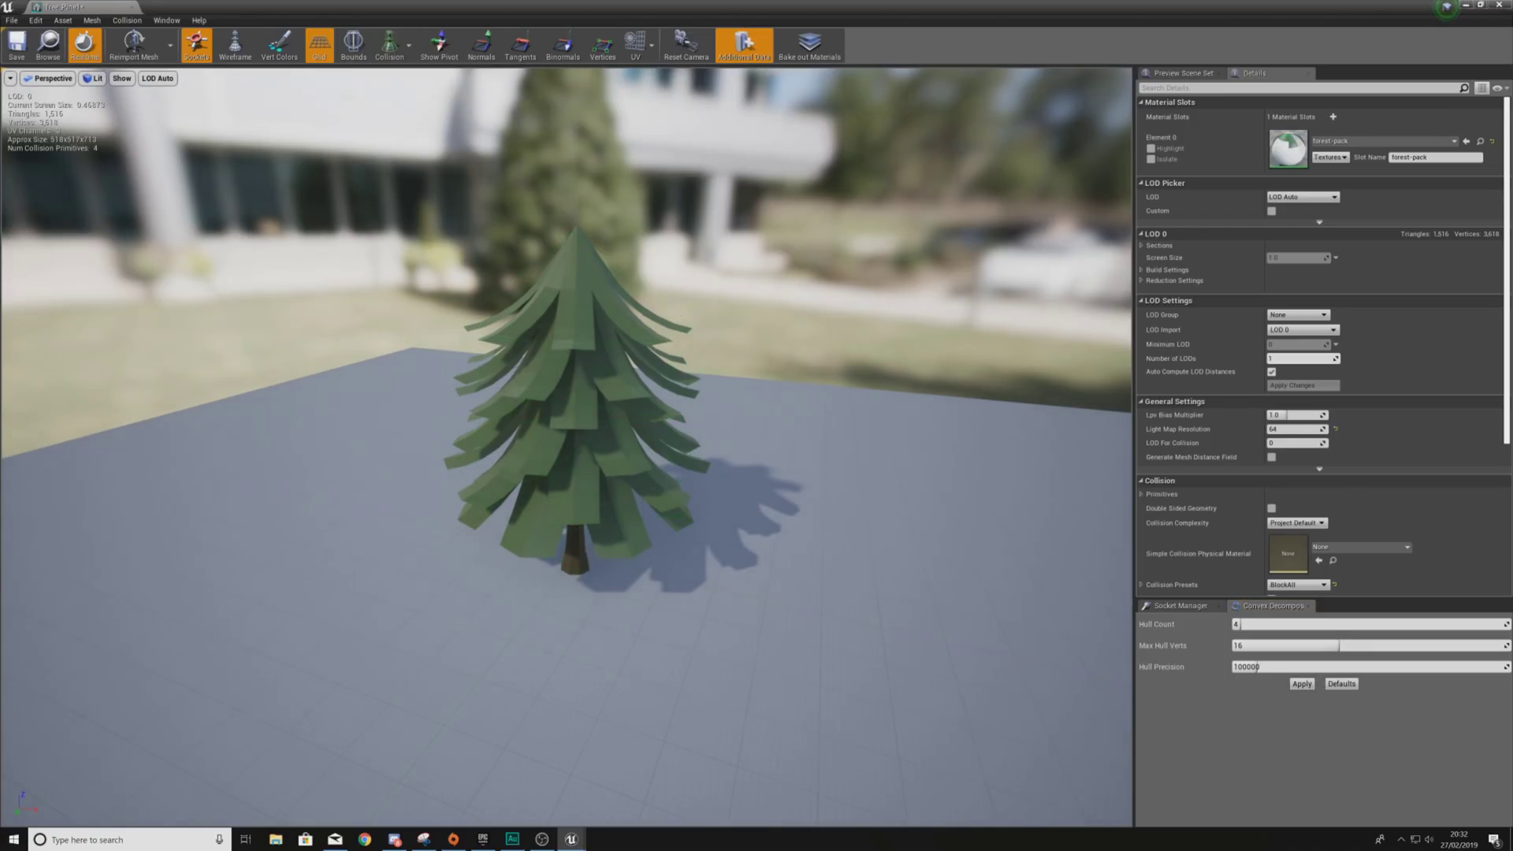
{"action": "scroll", "coordinate": [462, 80], "scroll_direction": "up", "scroll_amount": 3}
{"action": "left_click", "coordinate": [408, 80]}
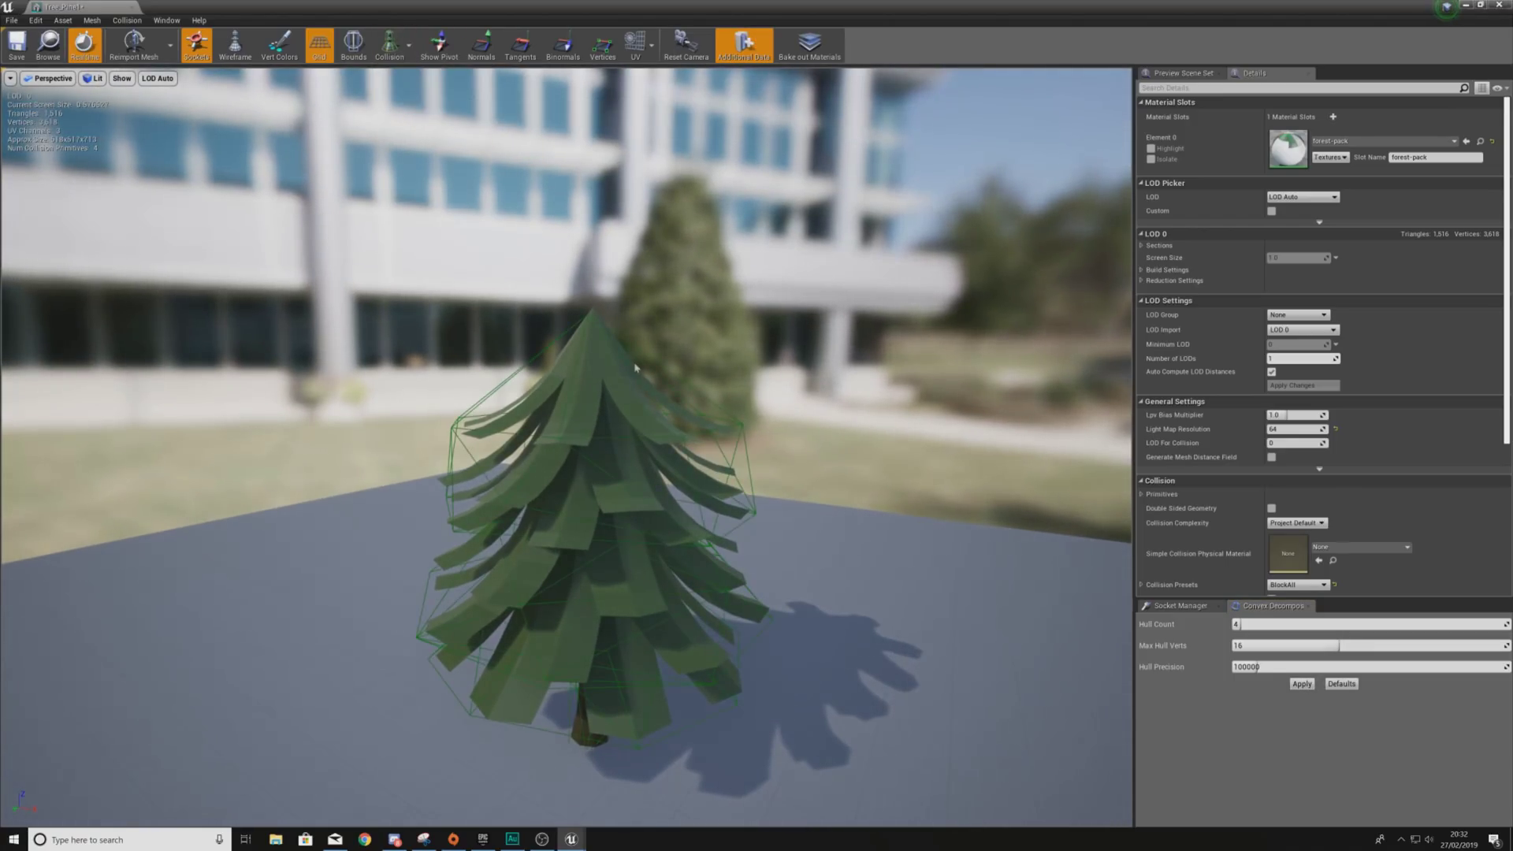
{"action": "key", "text": "w"}
{"action": "right_click_drag", "start_coordinate": [635, 365], "coordinate": [559, 453]}
{"action": "key", "text": "w"}
{"action": "key", "text": "s"}
{"action": "key", "text": "w"}
{"action": "key", "text": "w"}
{"action": "key", "text": "s"}
{"action": "left_click", "coordinate": [1498, 6]}
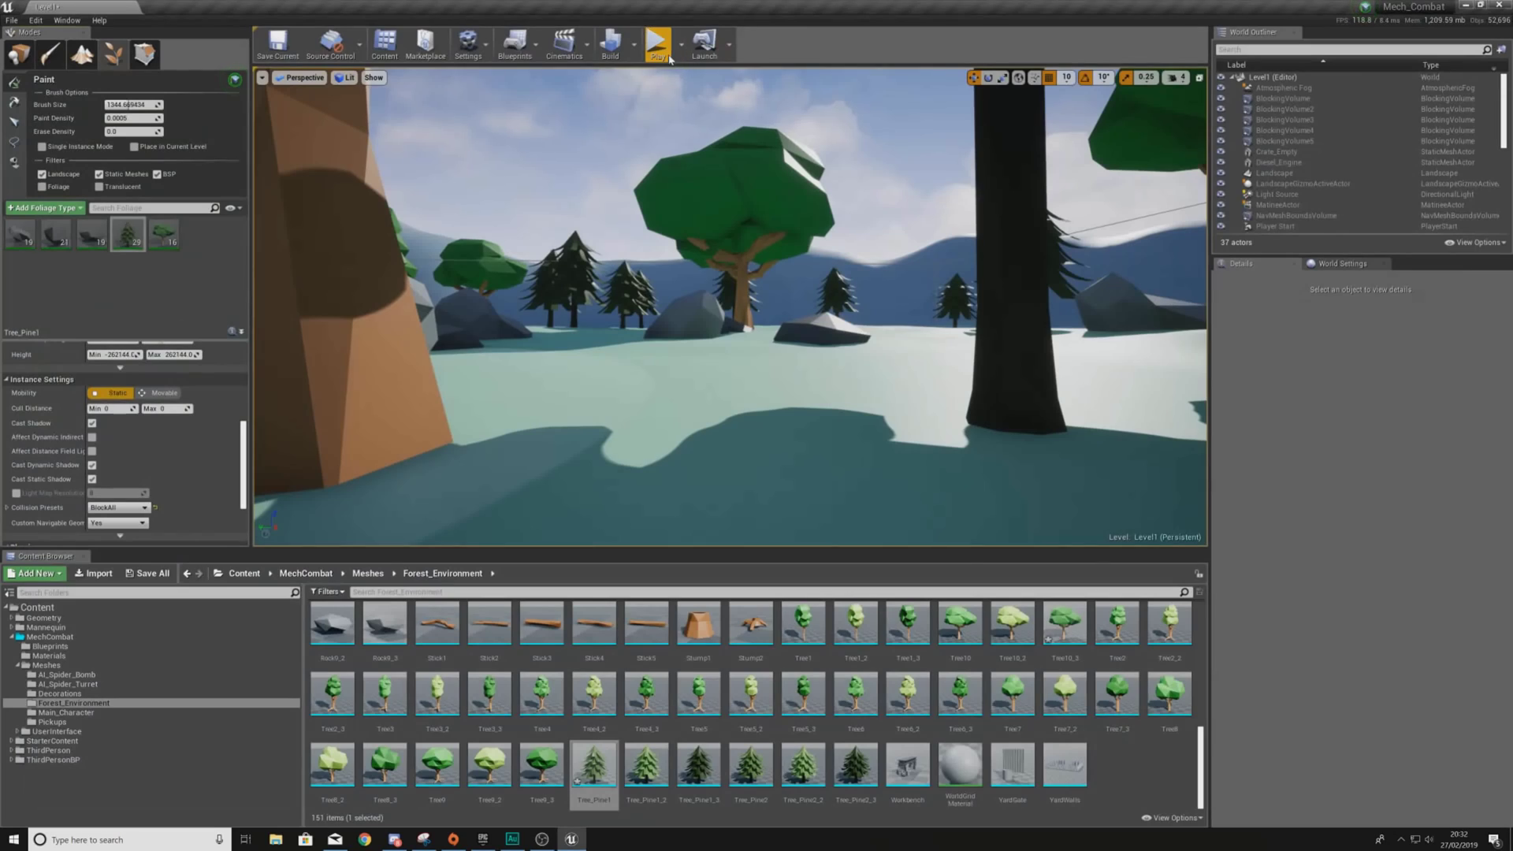
- Play-test the level again, running the mech past rocks, broadleaf trees and pines to examine how they block it
{"action": "left_click", "coordinate": [658, 46]}
{"action": "left_click", "coordinate": [771, 218]}
{"action": "key", "text": "w"}
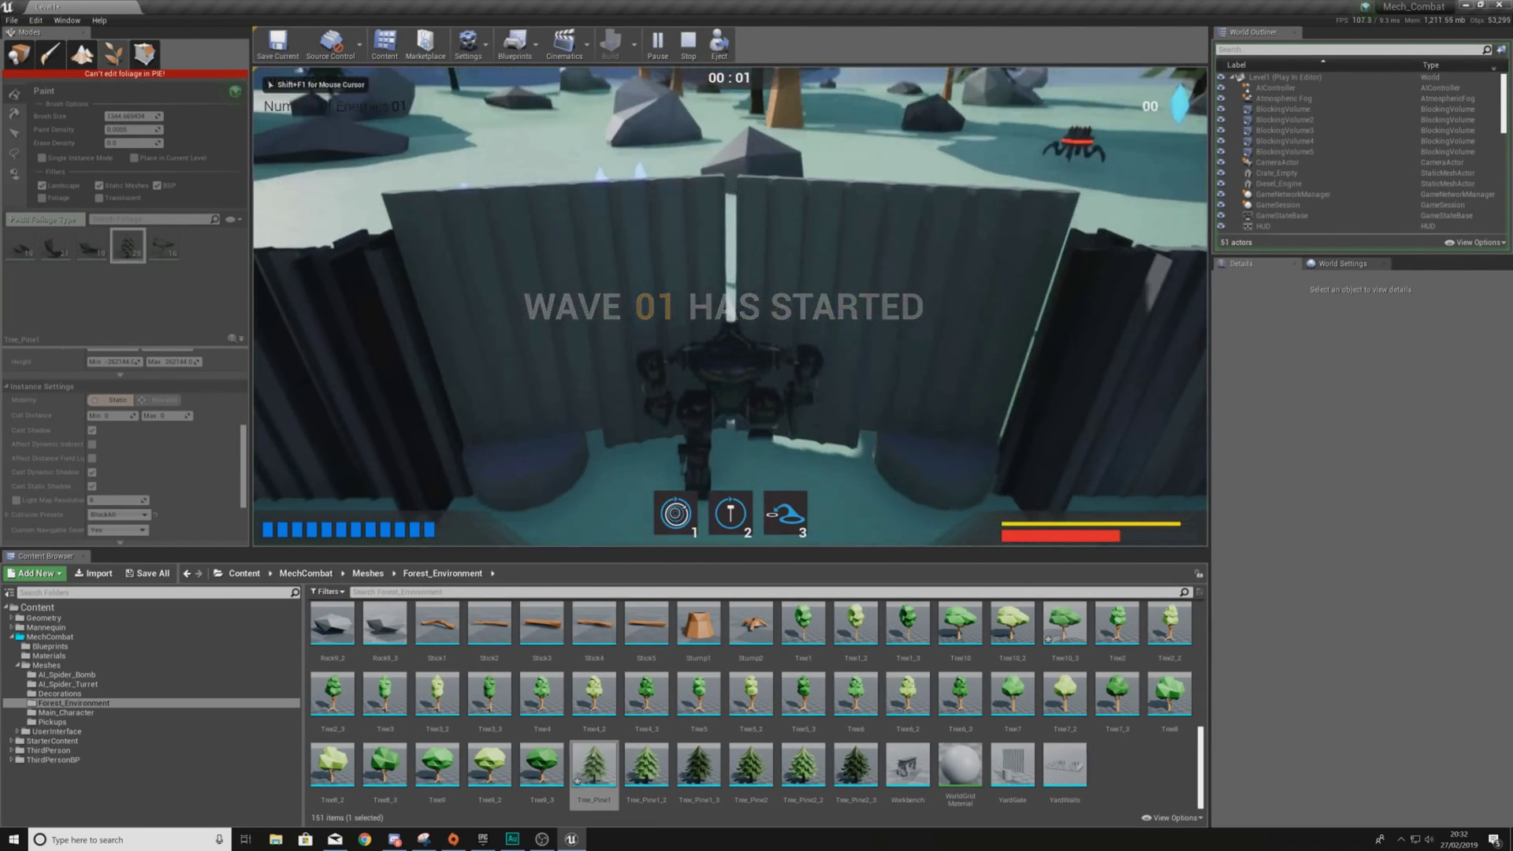
{"action": "key", "text": "w"}
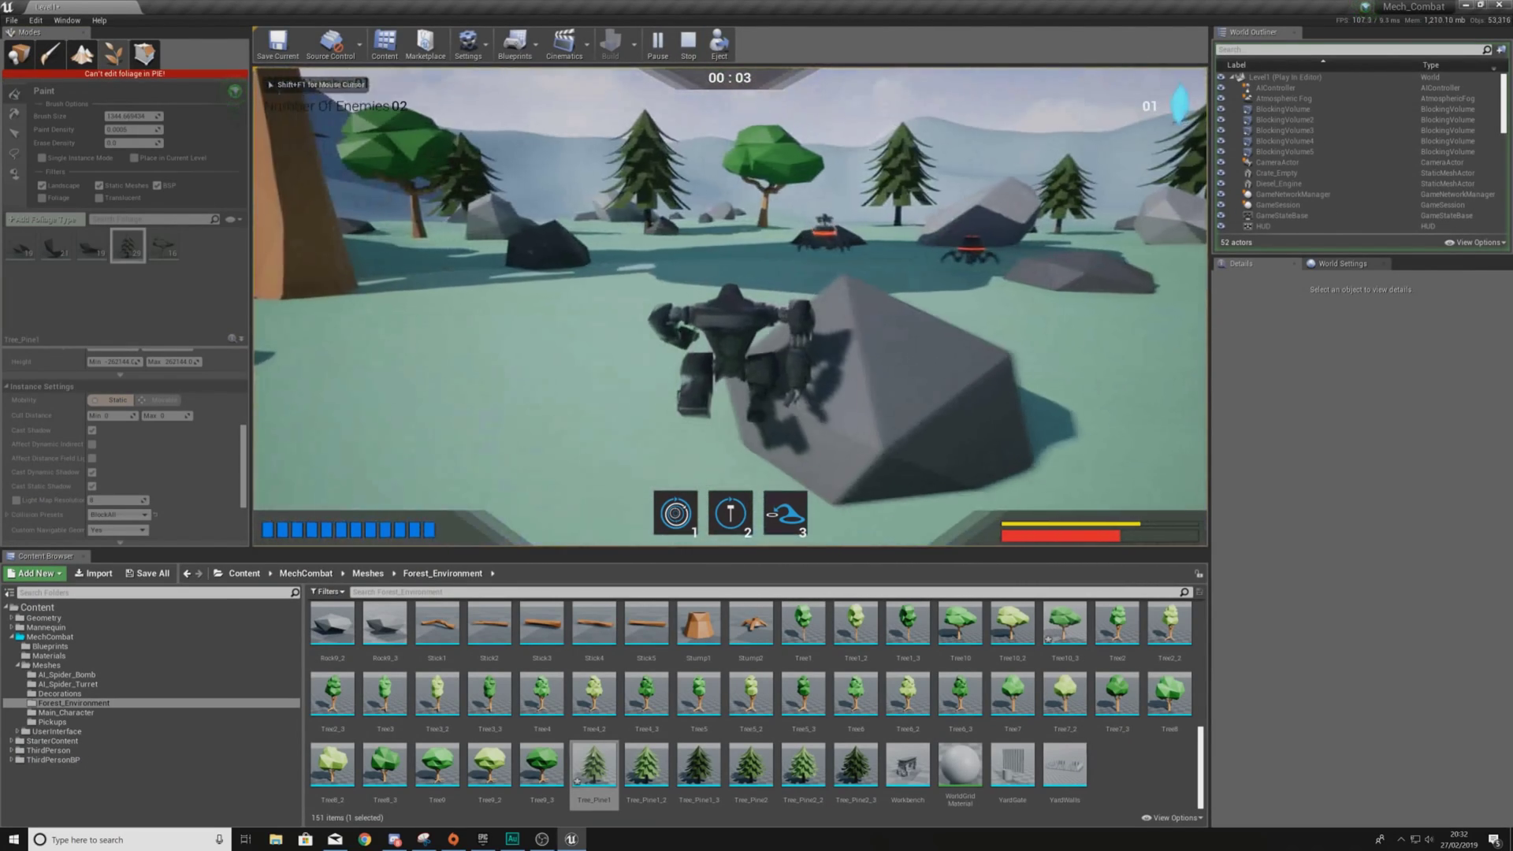
{"action": "key", "text": "s"}
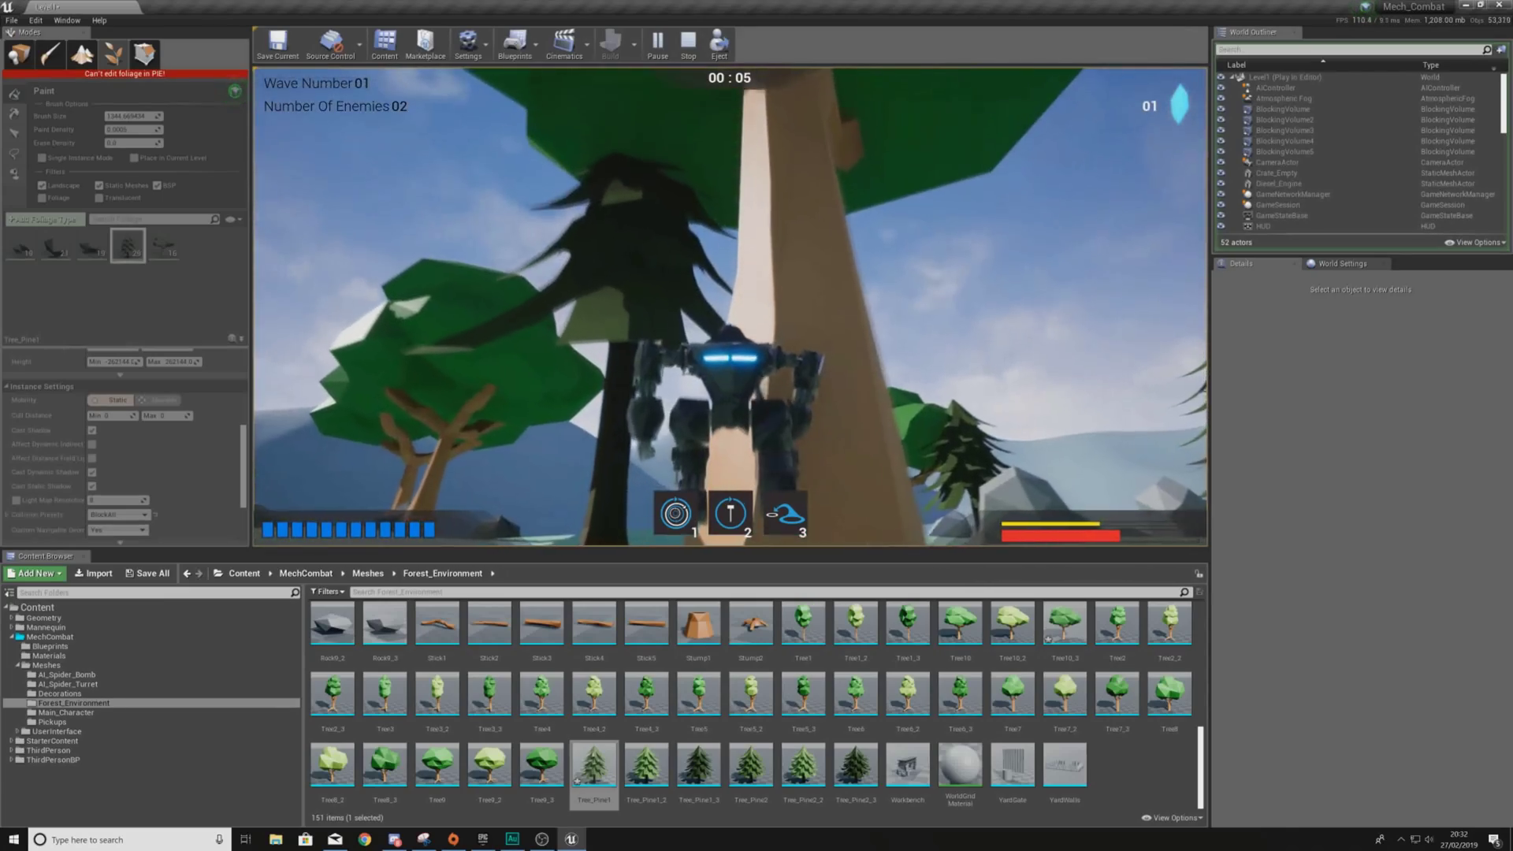
{"action": "key", "text": "w"}
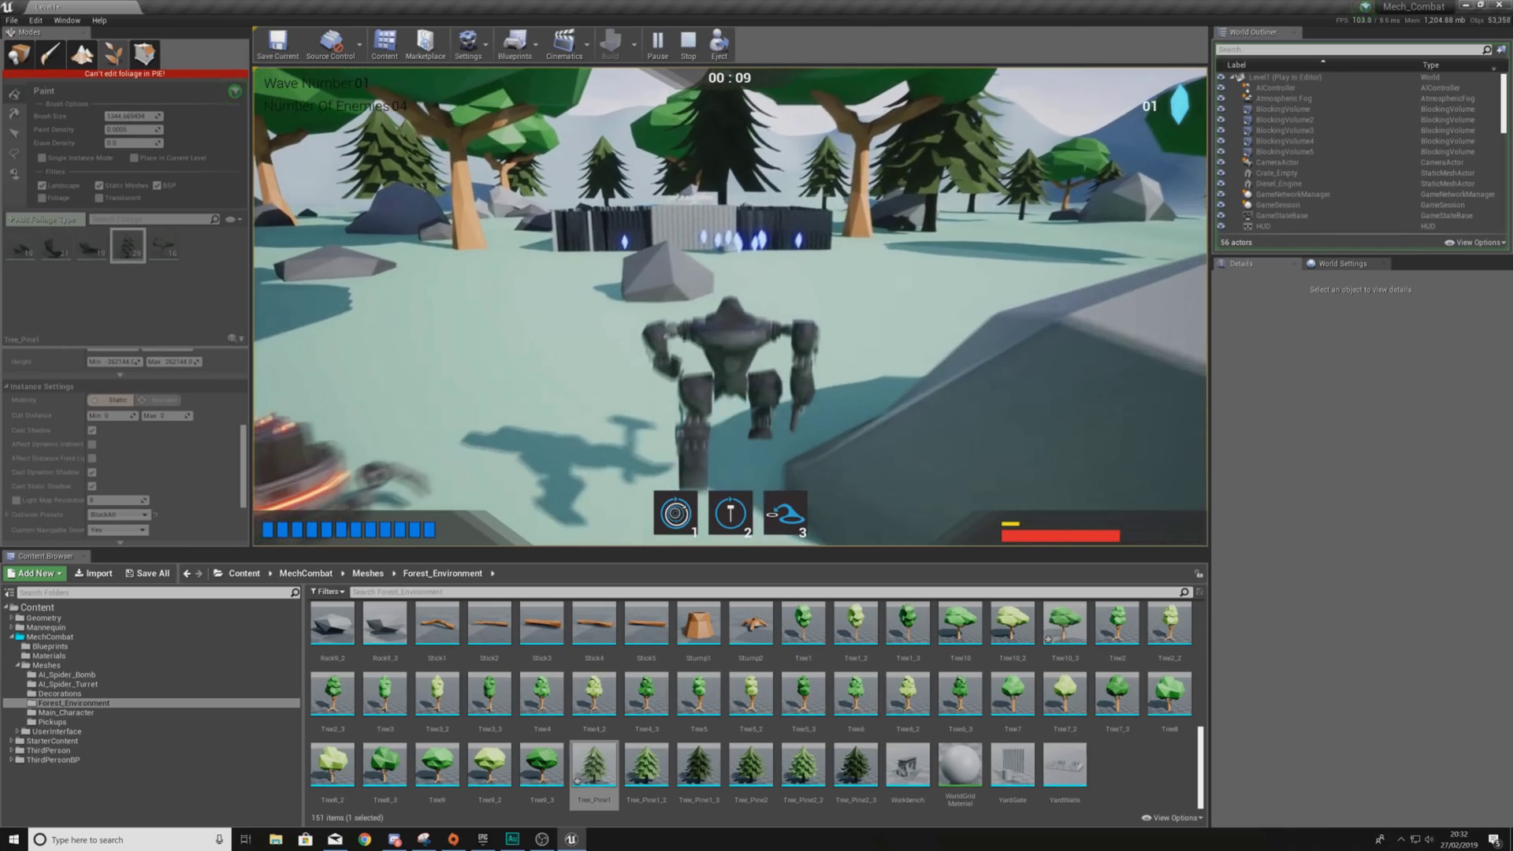
{"action": "key", "text": "Escape"}
- Return to placement mode and set the collision preset of the Diesel_Engine inside the fenced upgrade area to BlockAll
{"action": "right_click_drag", "start_coordinate": [446, 416], "coordinate": [378, 409]}
{"action": "key", "text": "w"}
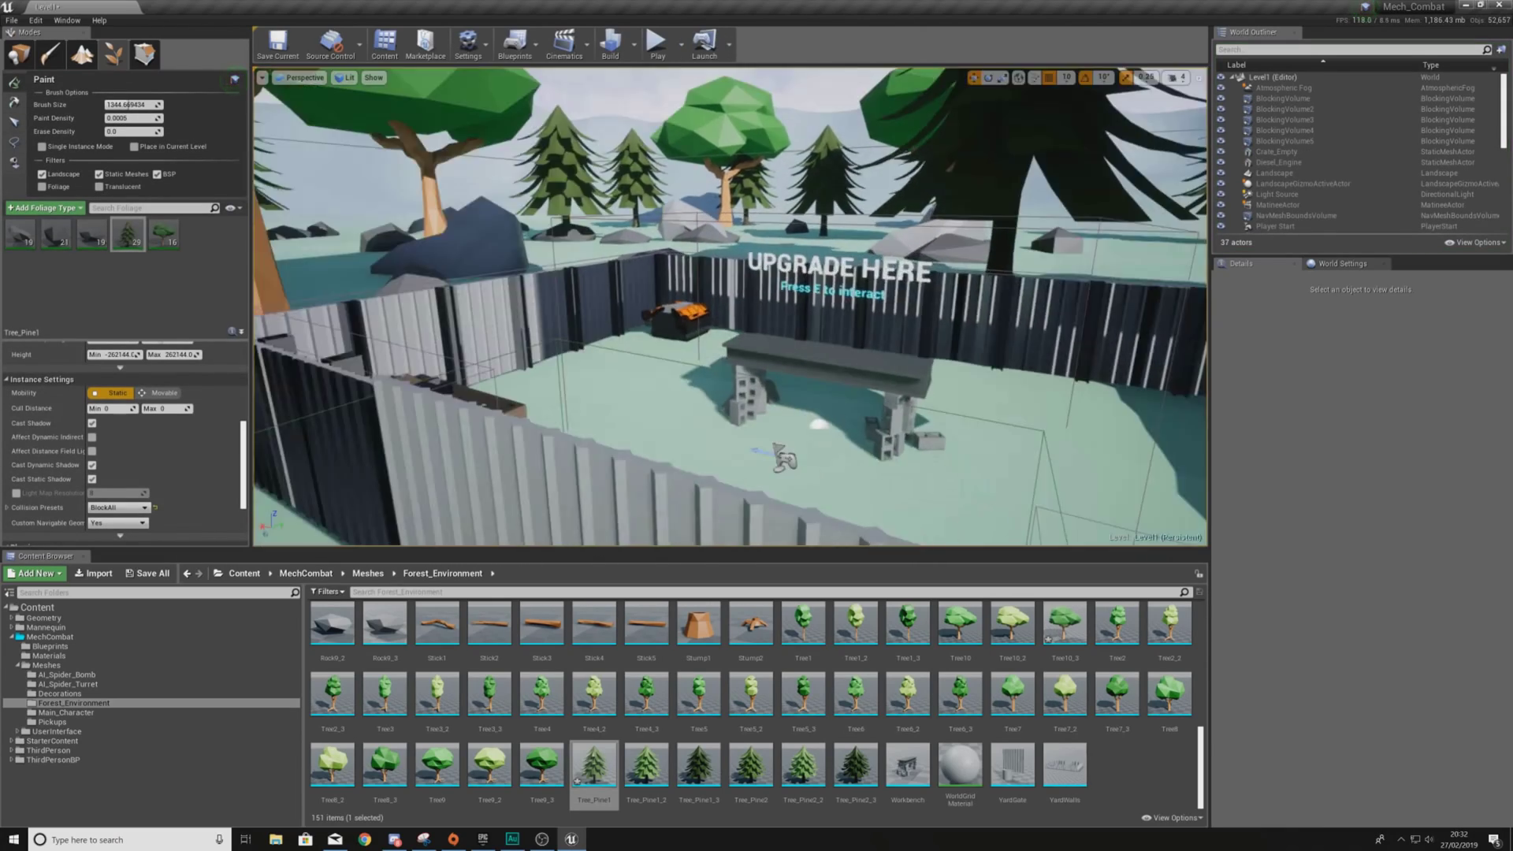
{"action": "right_click_drag", "start_coordinate": [485, 337], "coordinate": [441, 394]}
{"action": "key", "text": "s"}
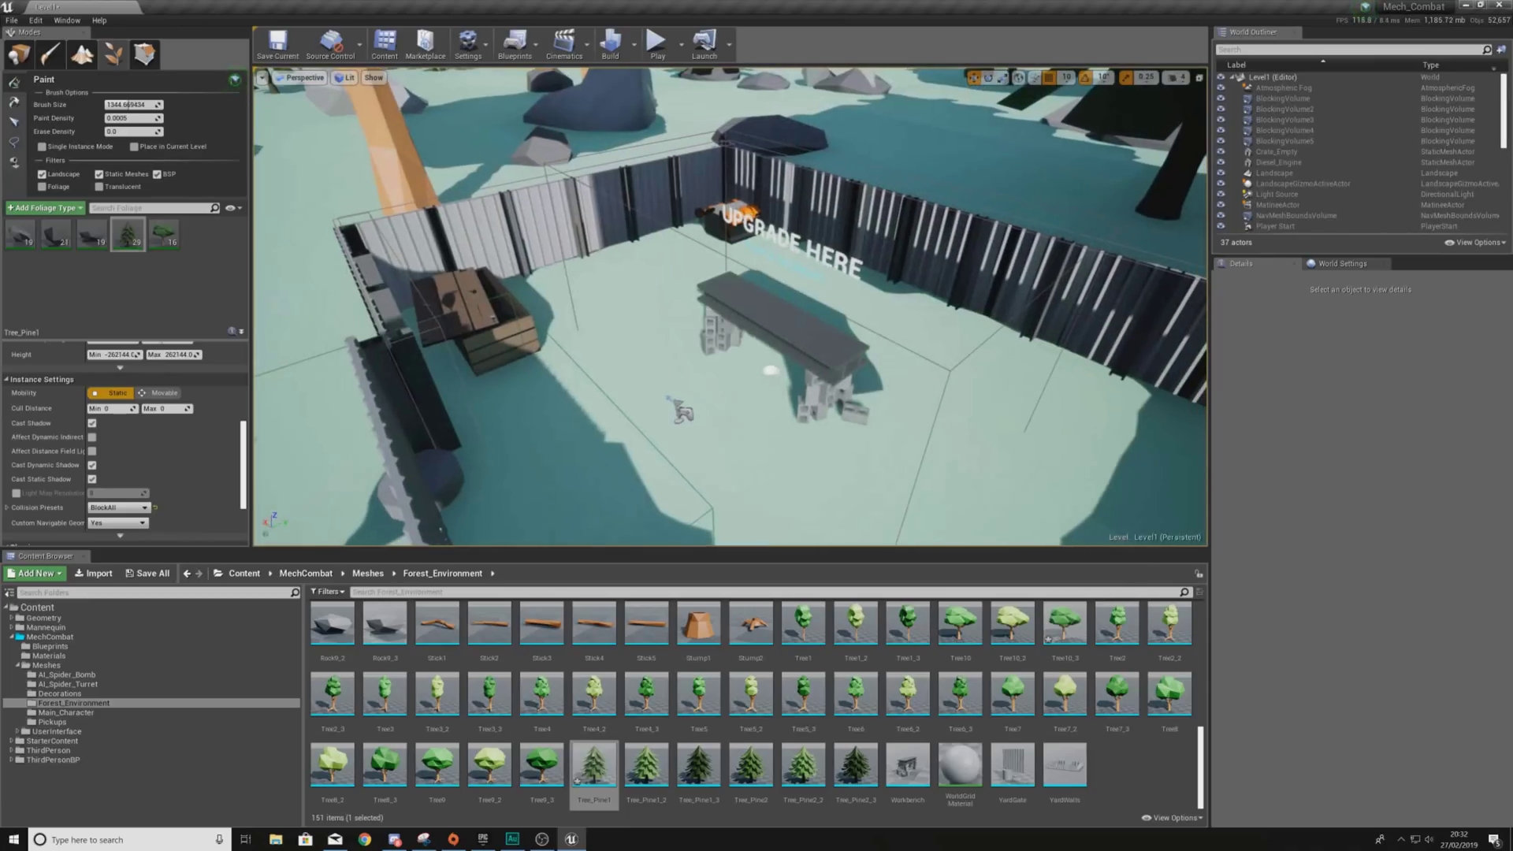
{"action": "right_click", "coordinate": [486, 336]}
{"action": "left_click", "coordinate": [487, 305]}
{"action": "key", "text": "w"}
{"action": "right_click_drag", "start_coordinate": [771, 418], "coordinate": [668, 344]}
{"action": "key", "text": "s"}
{"action": "right_click_drag", "start_coordinate": [819, 347], "coordinate": [985, 417]}
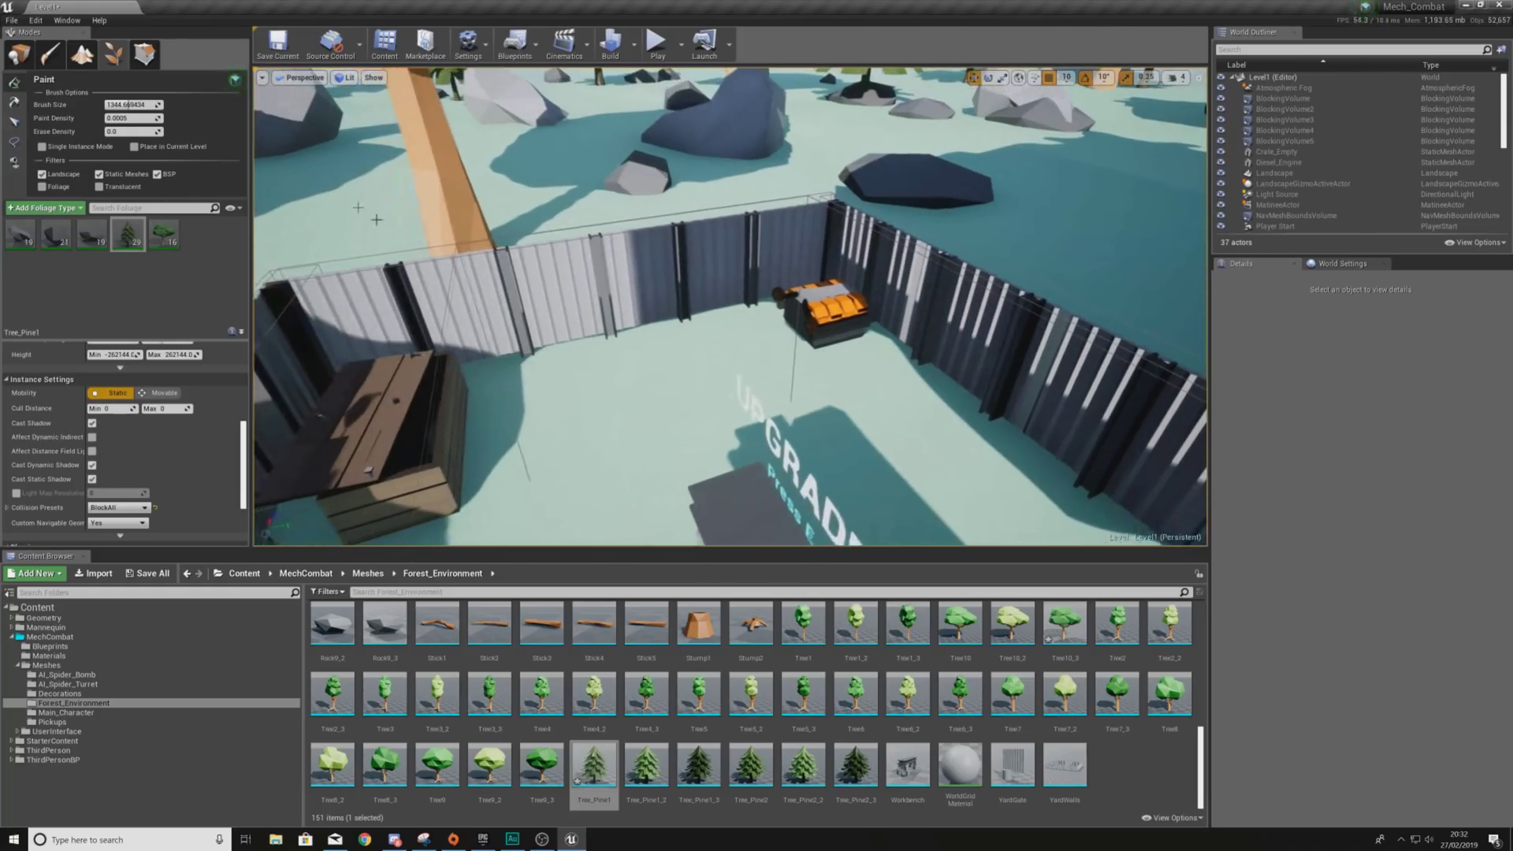
{"action": "left_click", "coordinate": [19, 54]}
{"action": "left_click", "coordinate": [808, 294]}
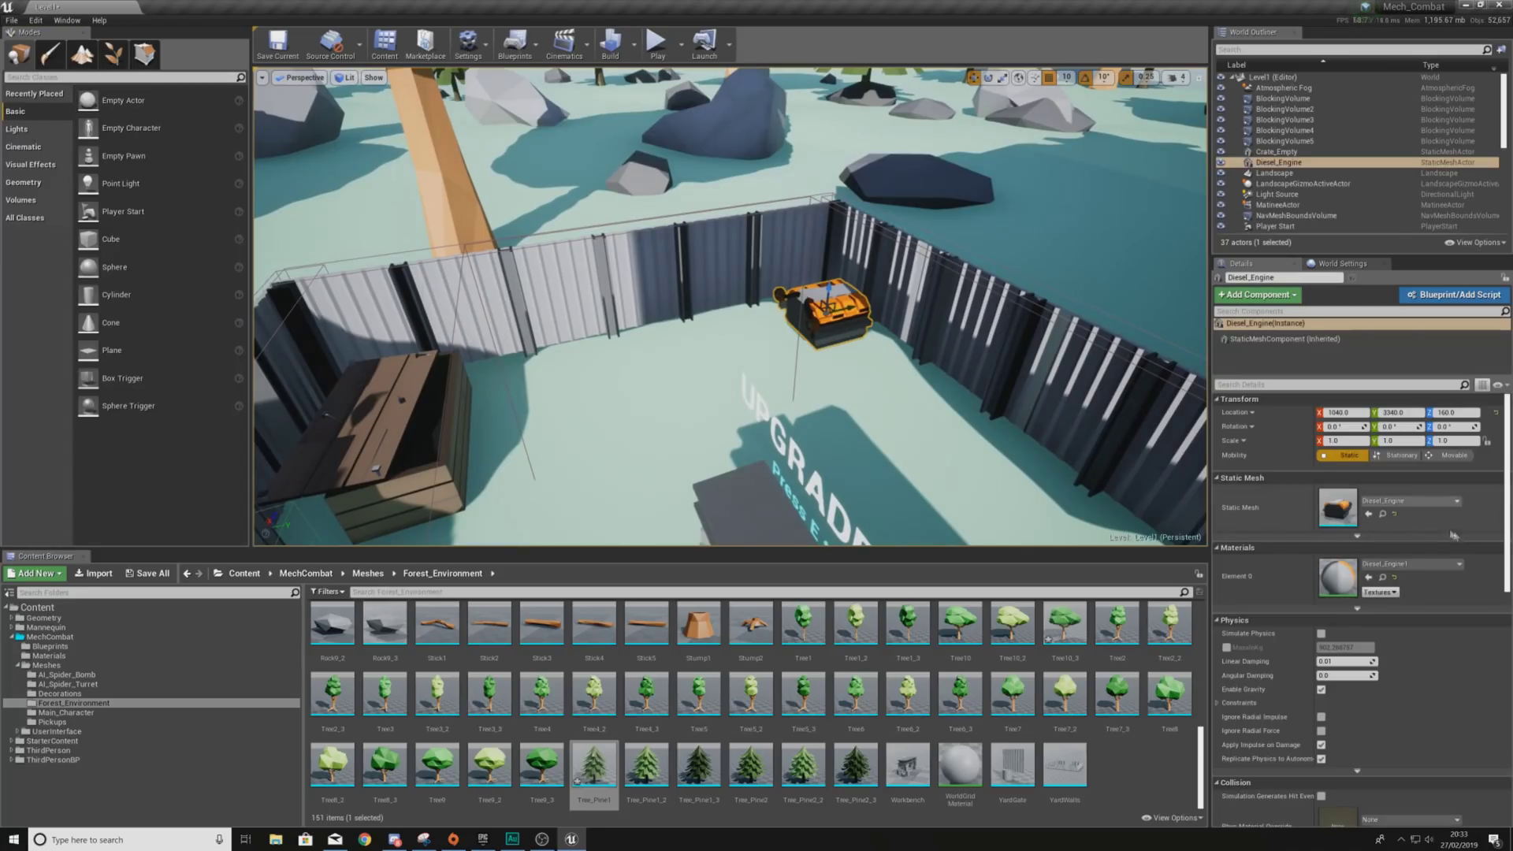
{"action": "scroll", "coordinate": [1403, 604], "scroll_direction": "down", "scroll_amount": 5}
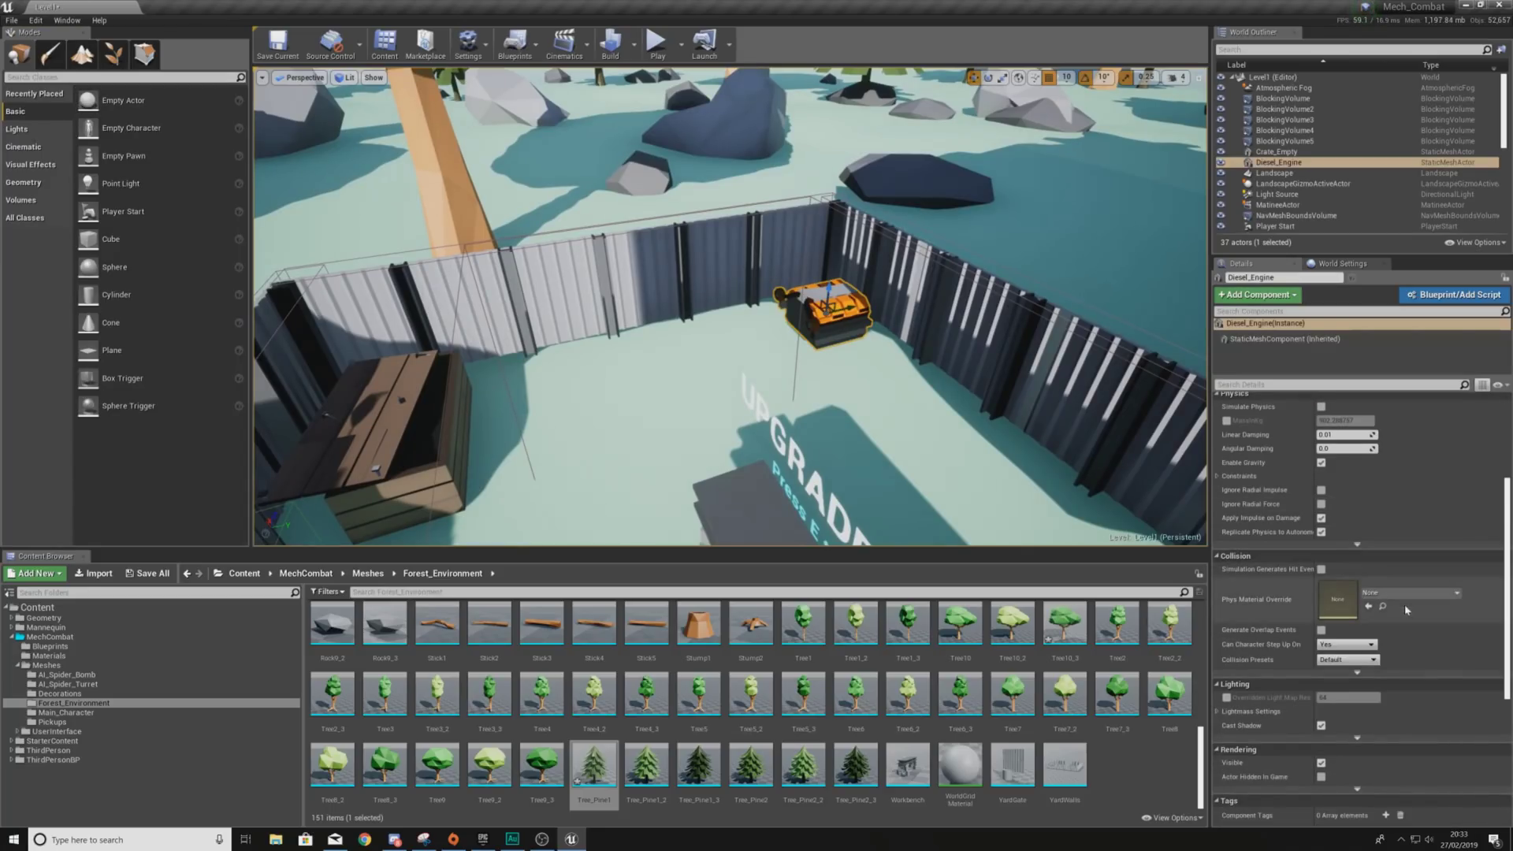
{"action": "left_click", "coordinate": [1371, 660]}
{"action": "left_click", "coordinate": [1342, 692]}
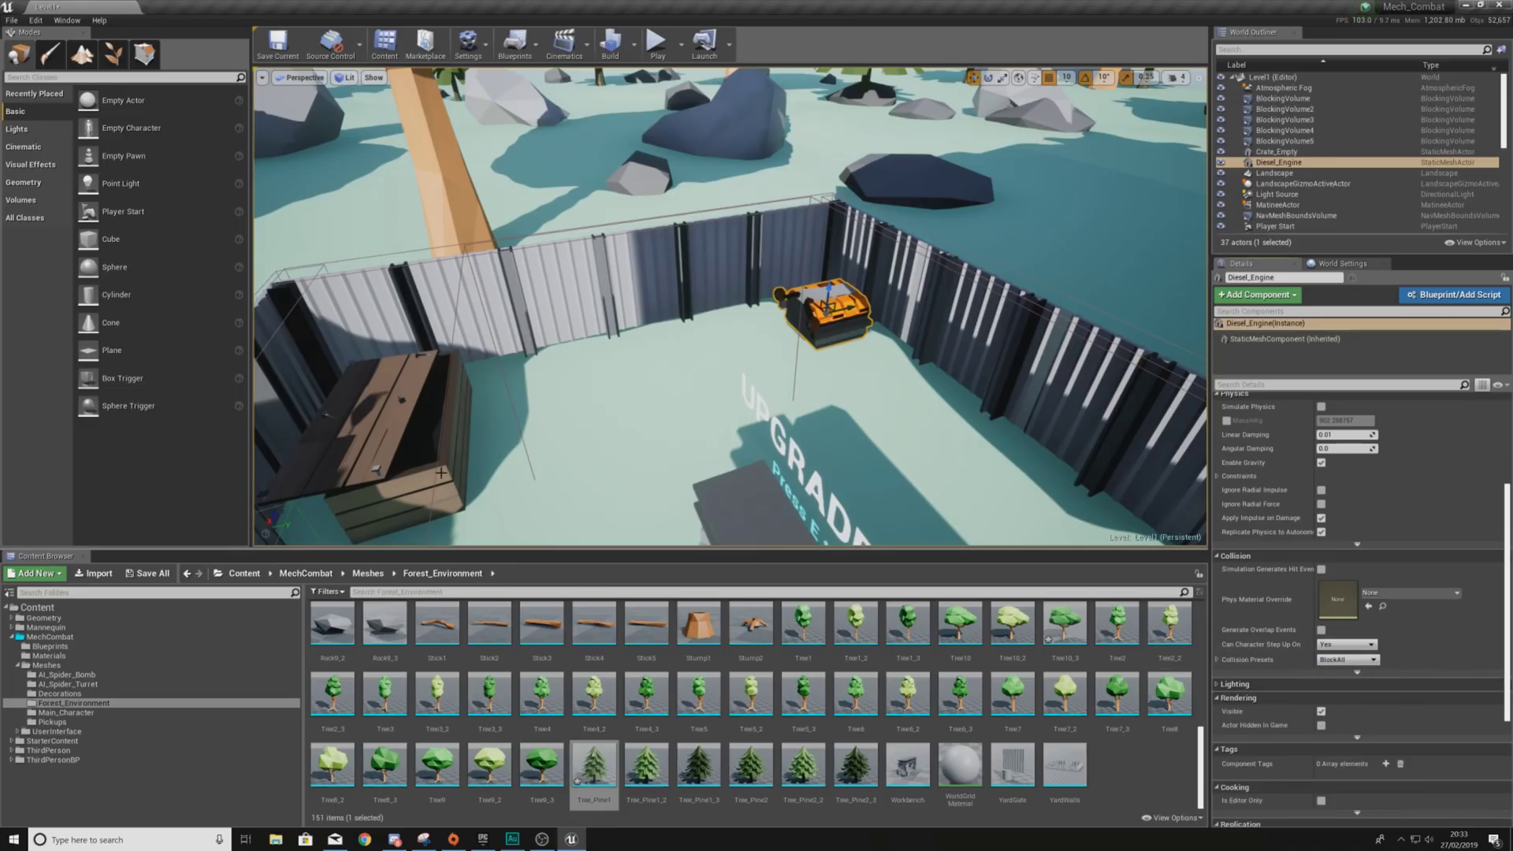
- Set the collision preset of the Crate_Empty actor inside the fence to BlockAll
{"action": "left_click", "coordinate": [429, 469]}
{"action": "left_click", "coordinate": [1347, 659]}
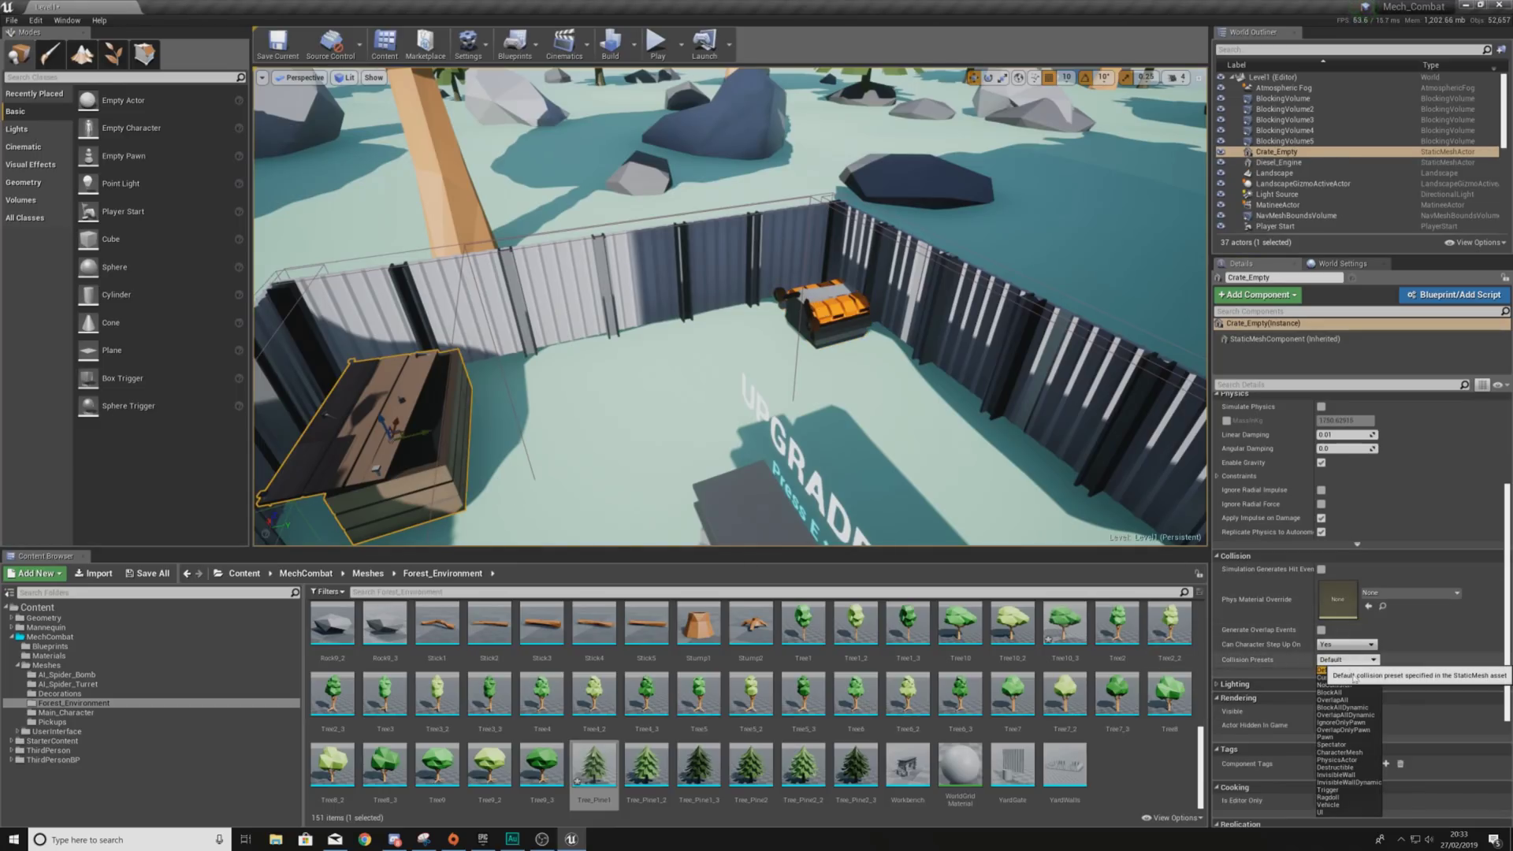
{"action": "left_click", "coordinate": [1360, 697]}
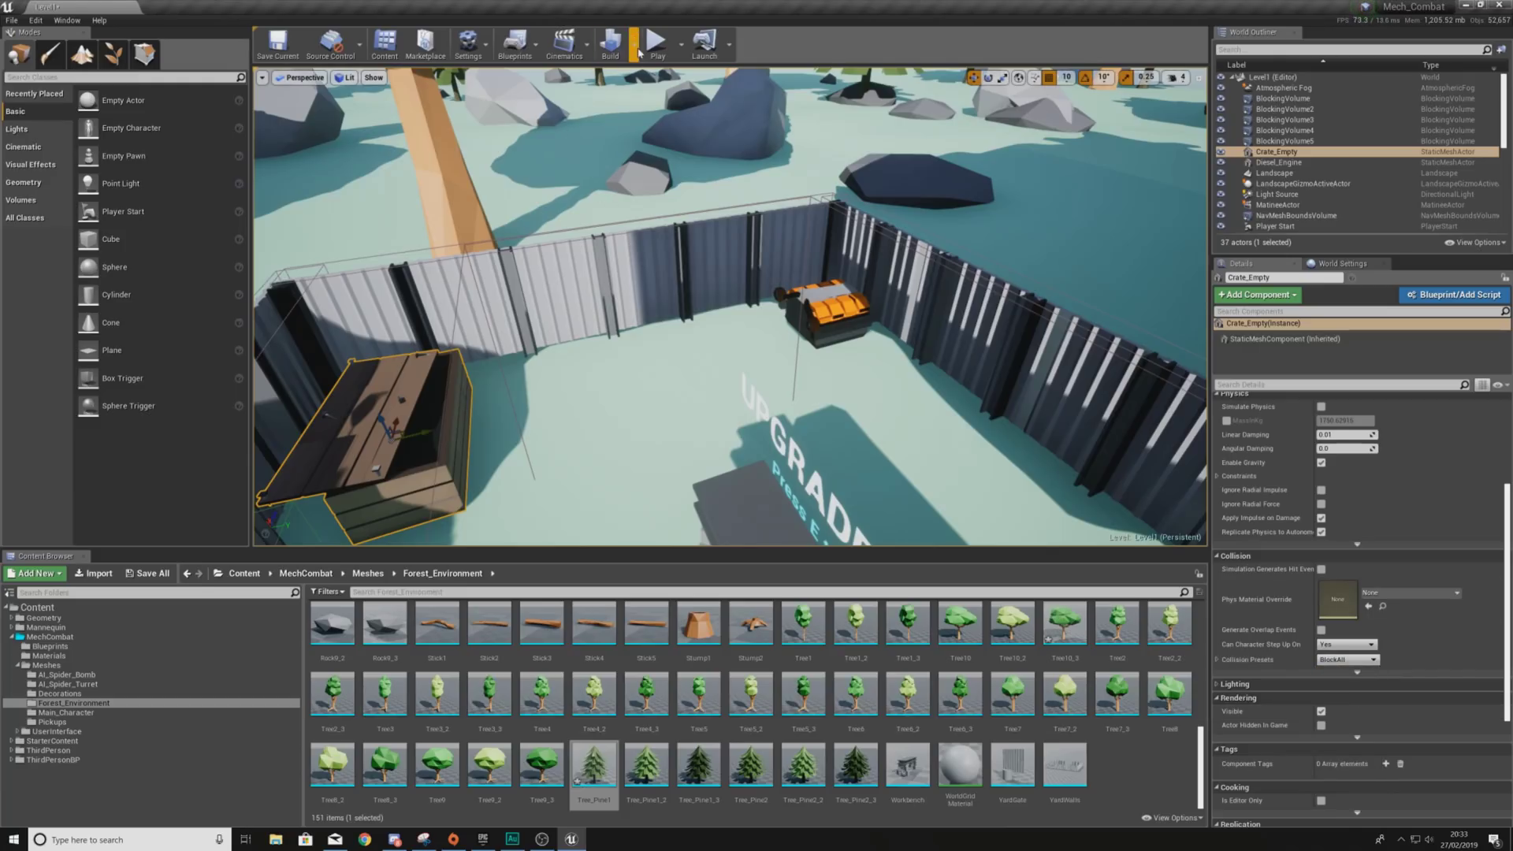
- Play-test the level, running the mech against the crate, engine, workbench, fence walls and a tree trunk to check their collision
{"action": "key", "text": "alt+p"}
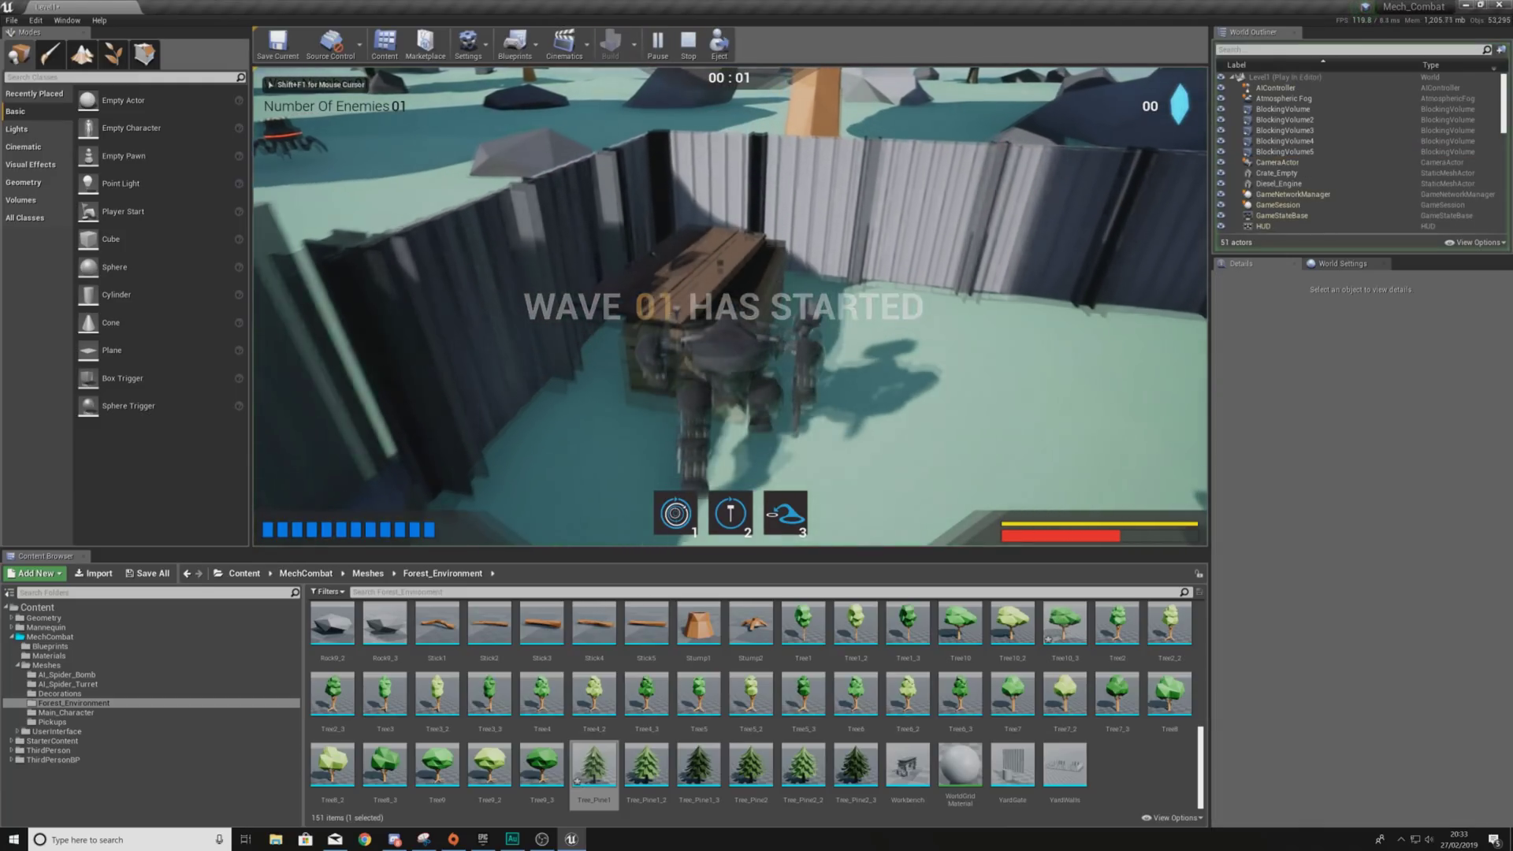
{"action": "key", "text": "w"}
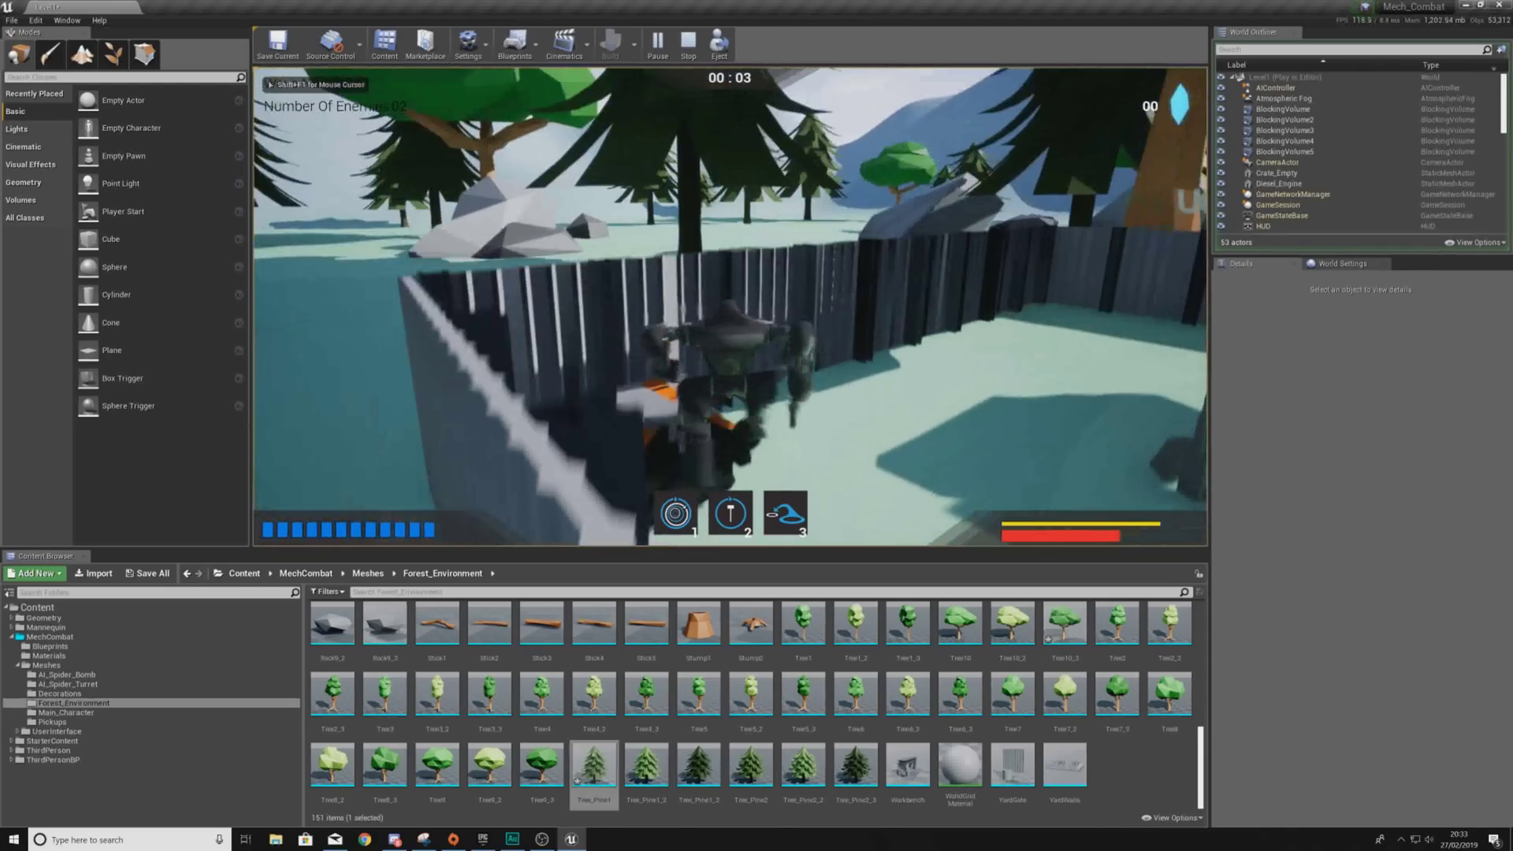
{"action": "key", "text": "w"}
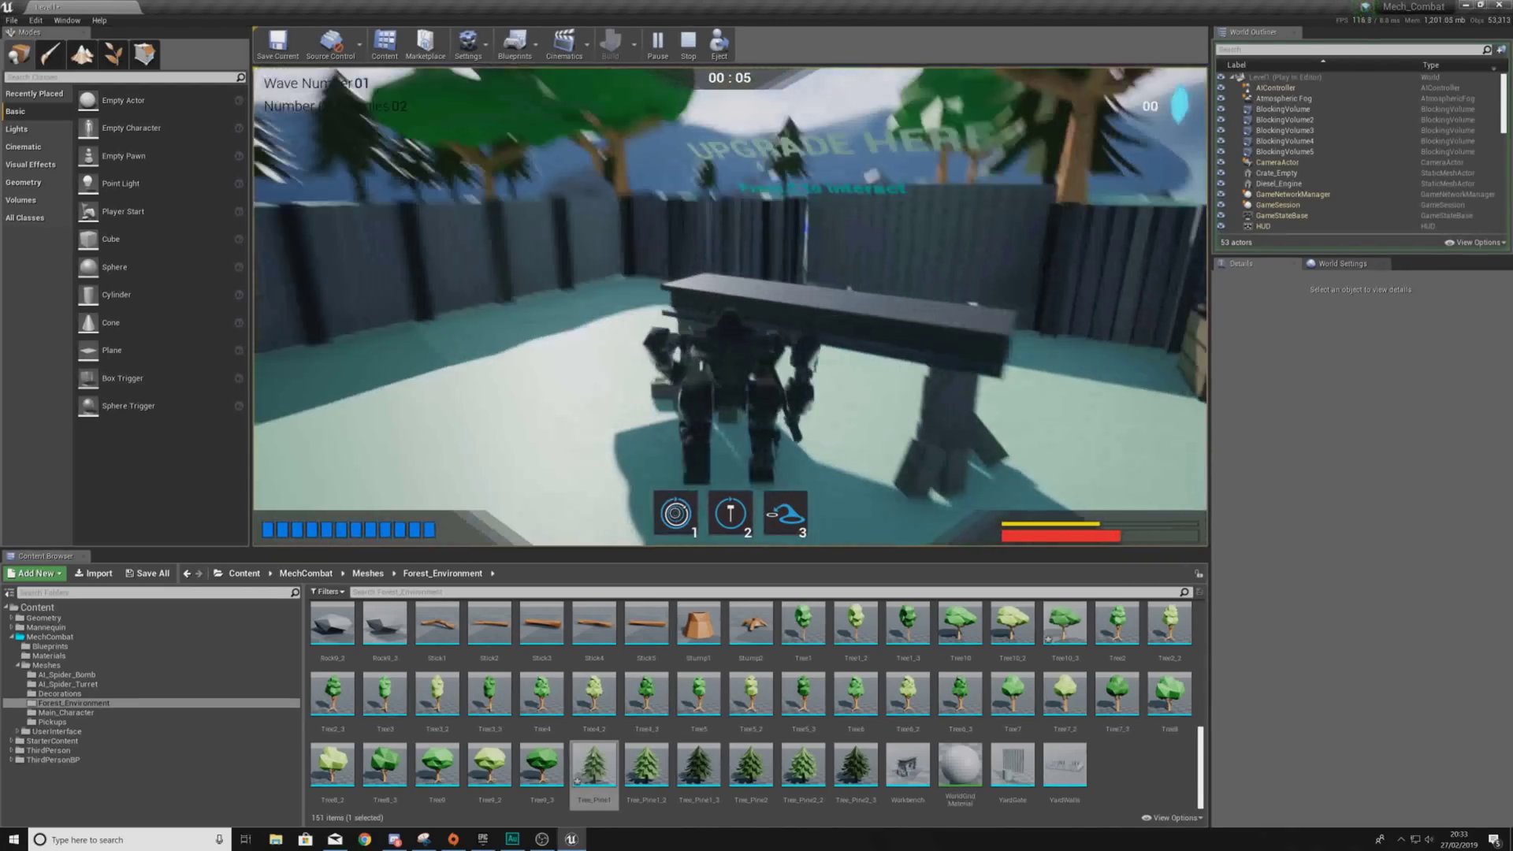
{"action": "key", "text": "w"}
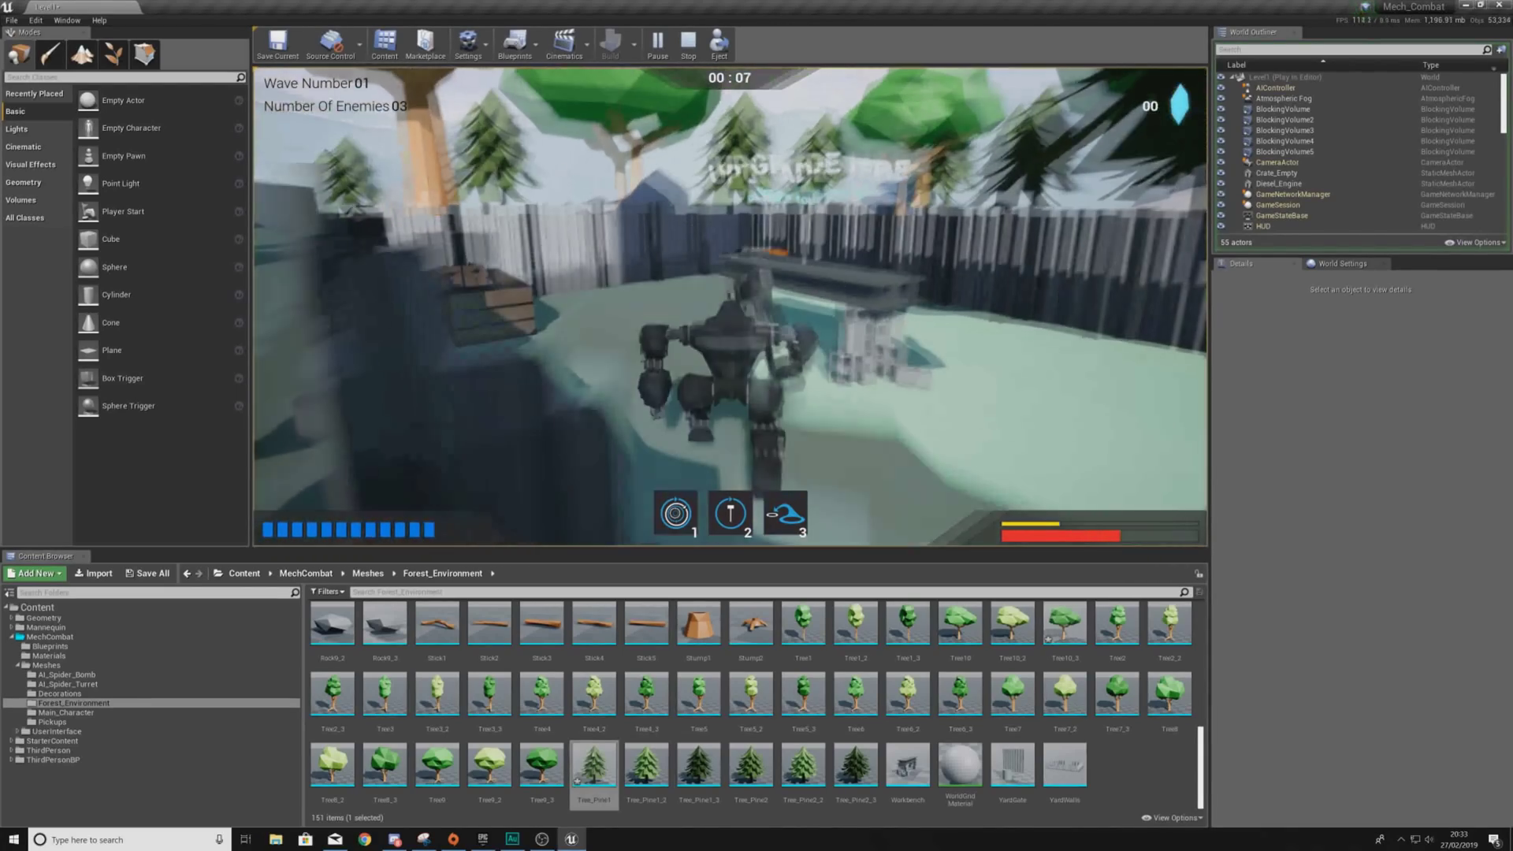
{"action": "key", "text": "w"}
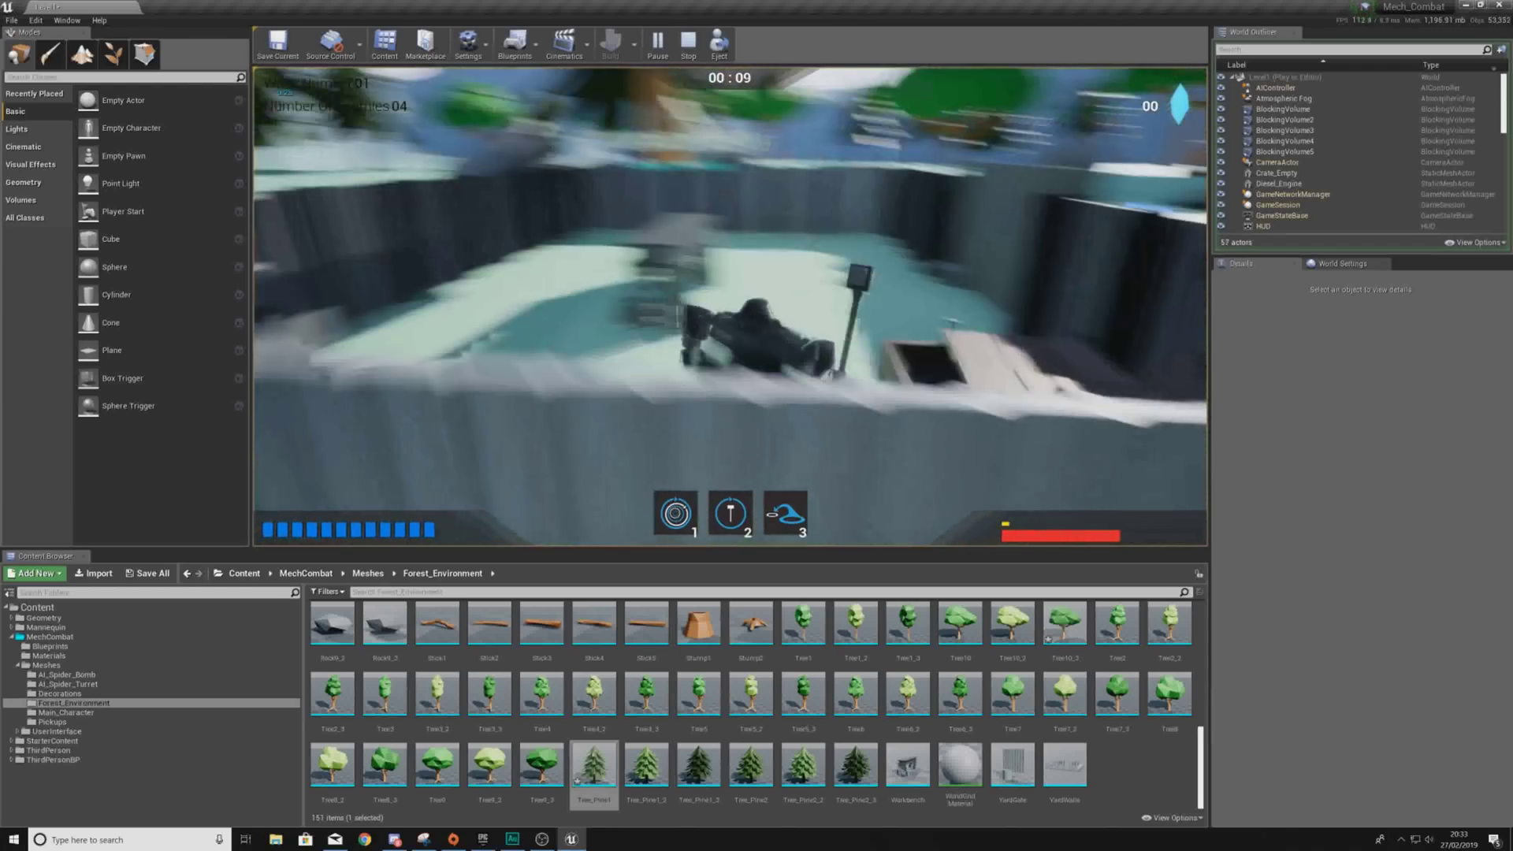
{"action": "key", "text": "w"}
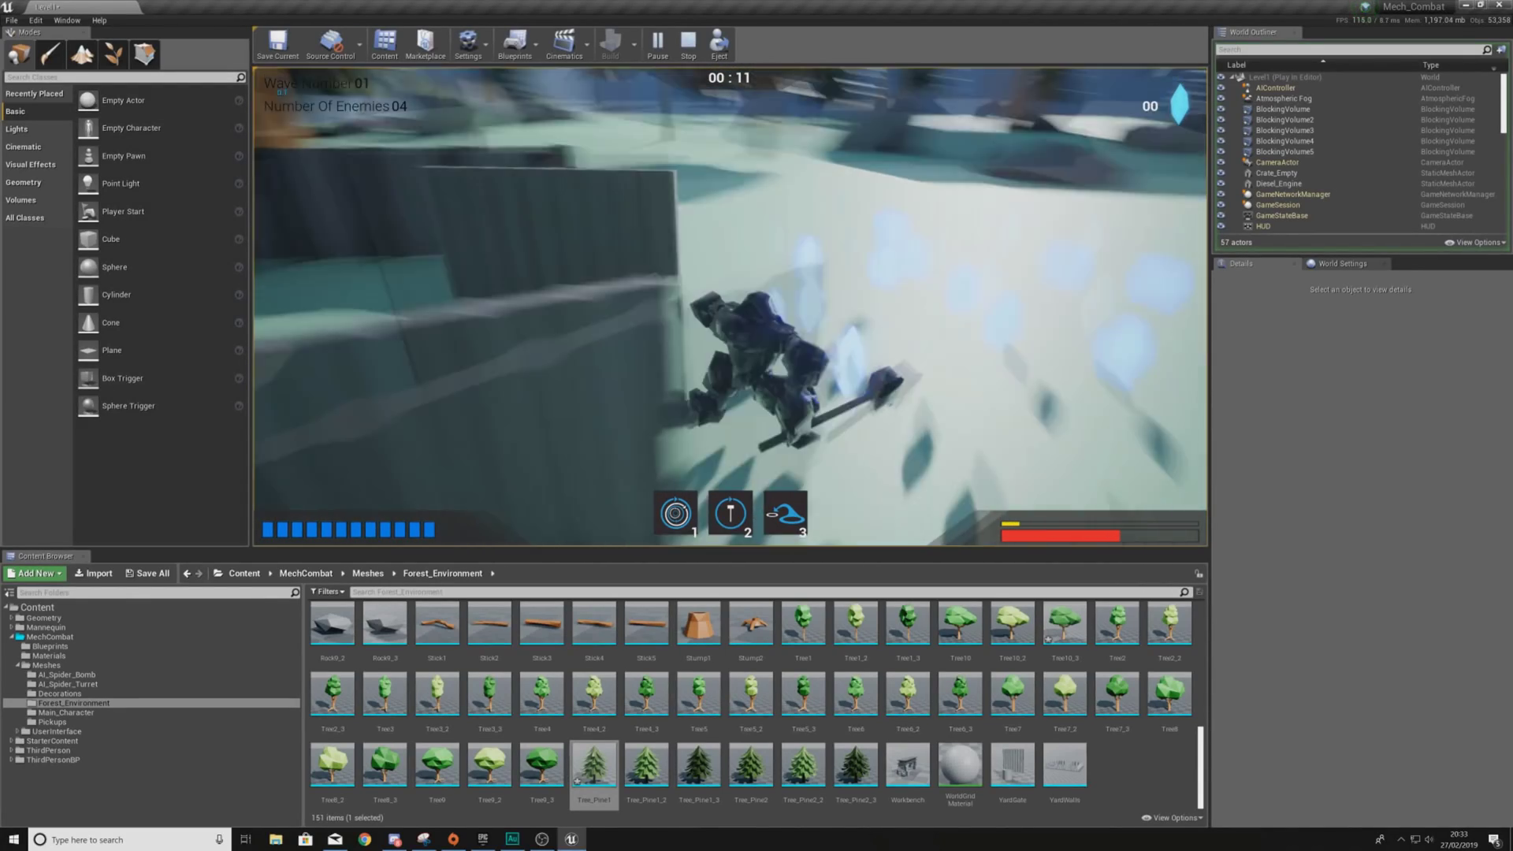
{"action": "key", "text": "w"}
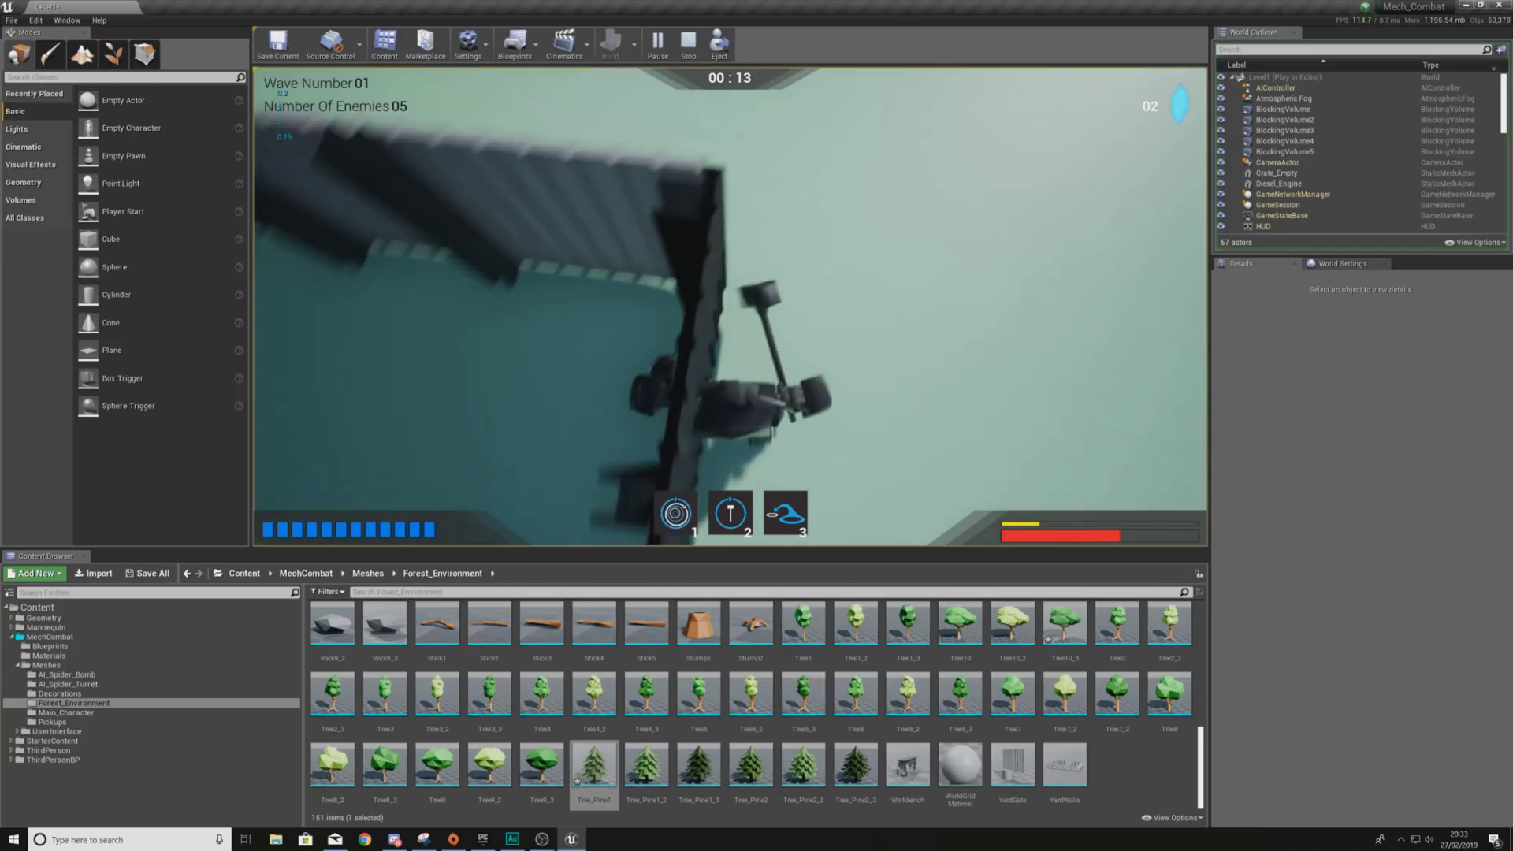
{"action": "key", "text": "w"}
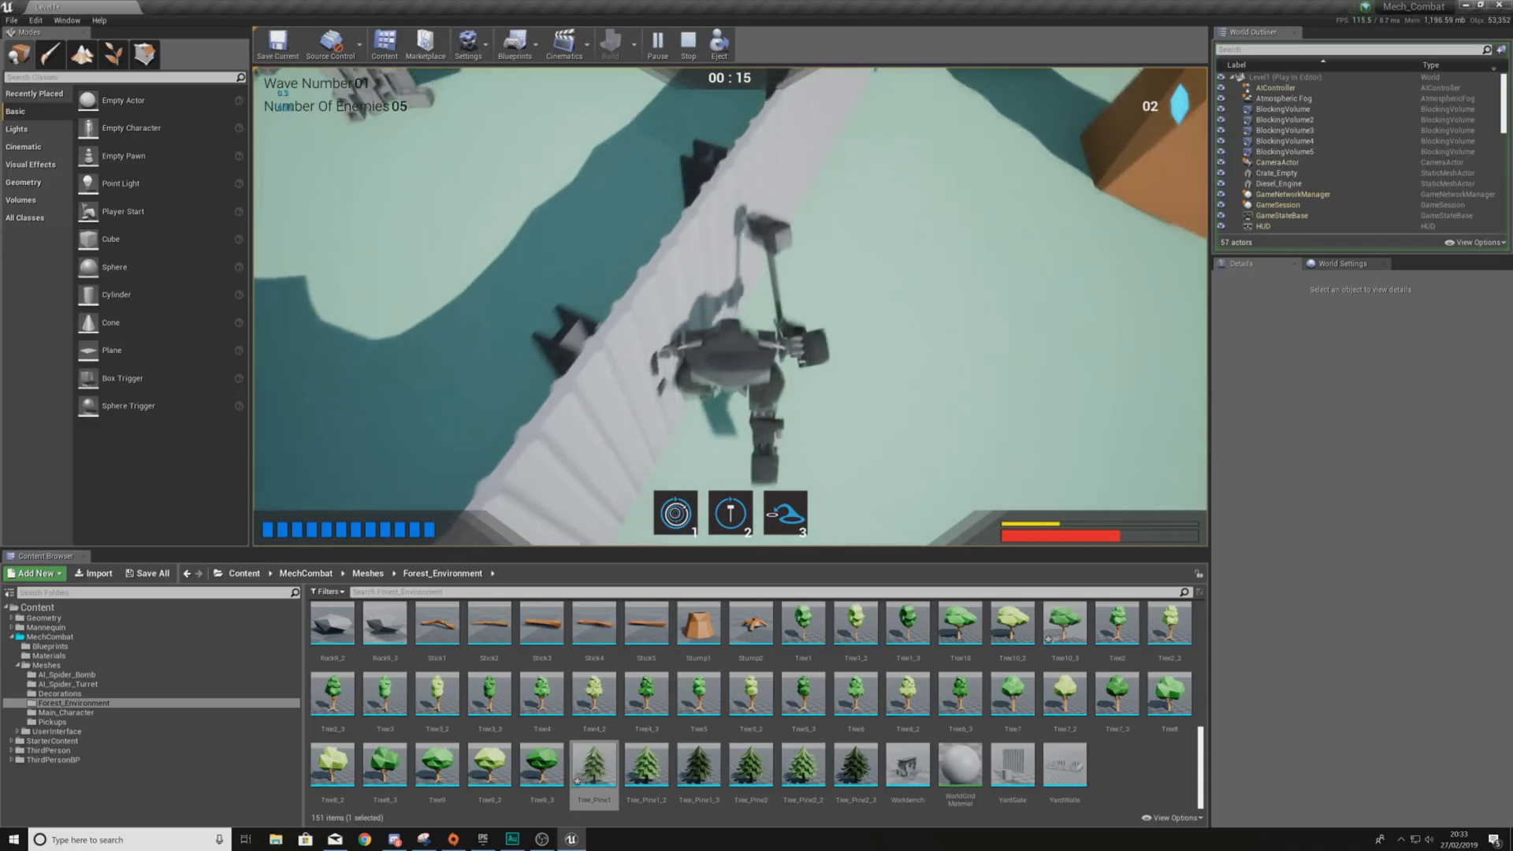
{"action": "key", "text": "w"}
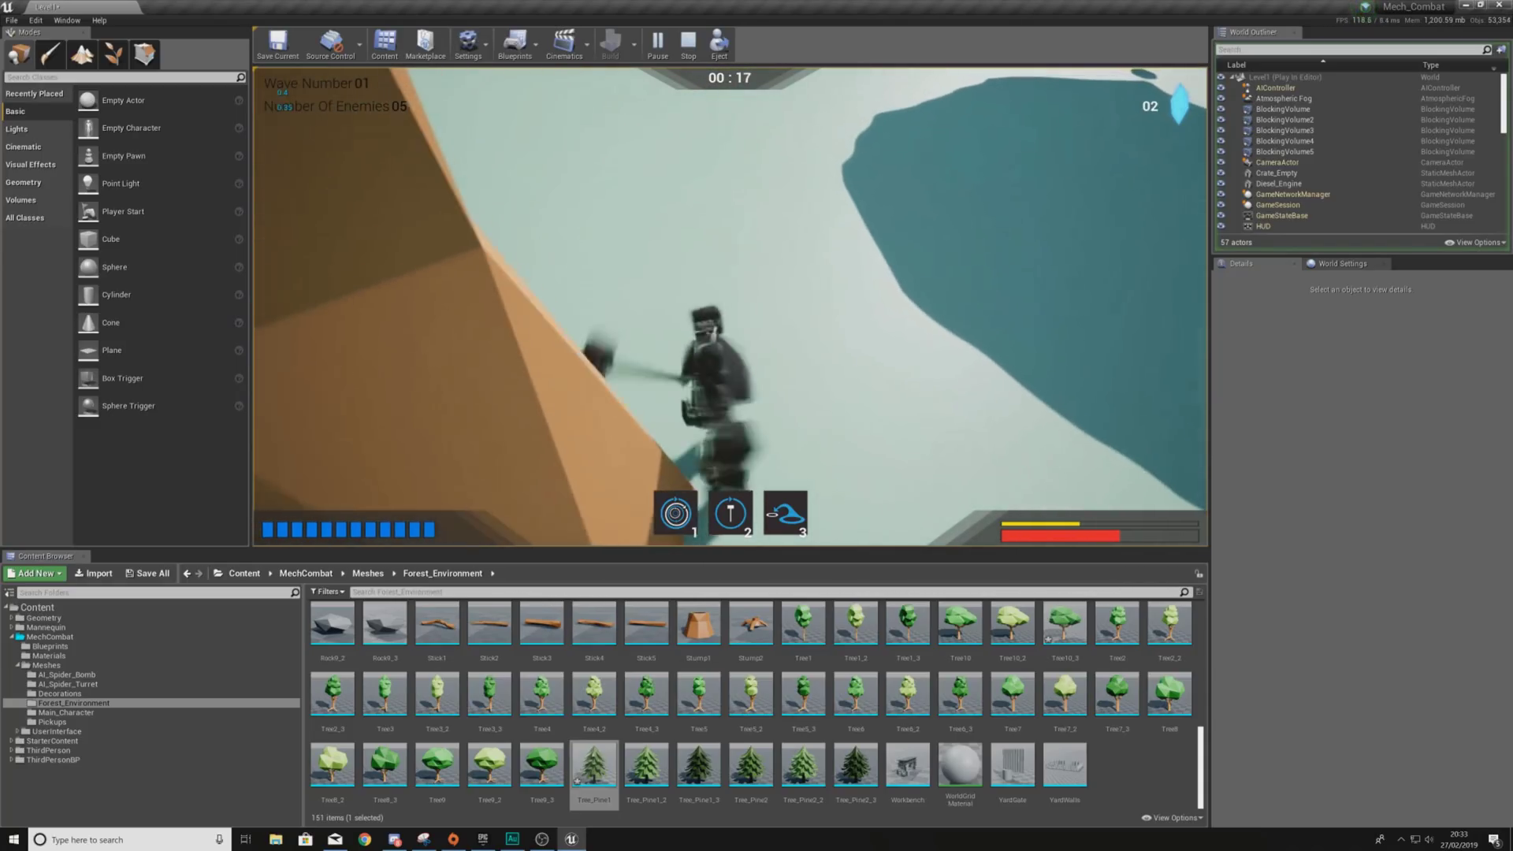
{"action": "key", "text": "w"}
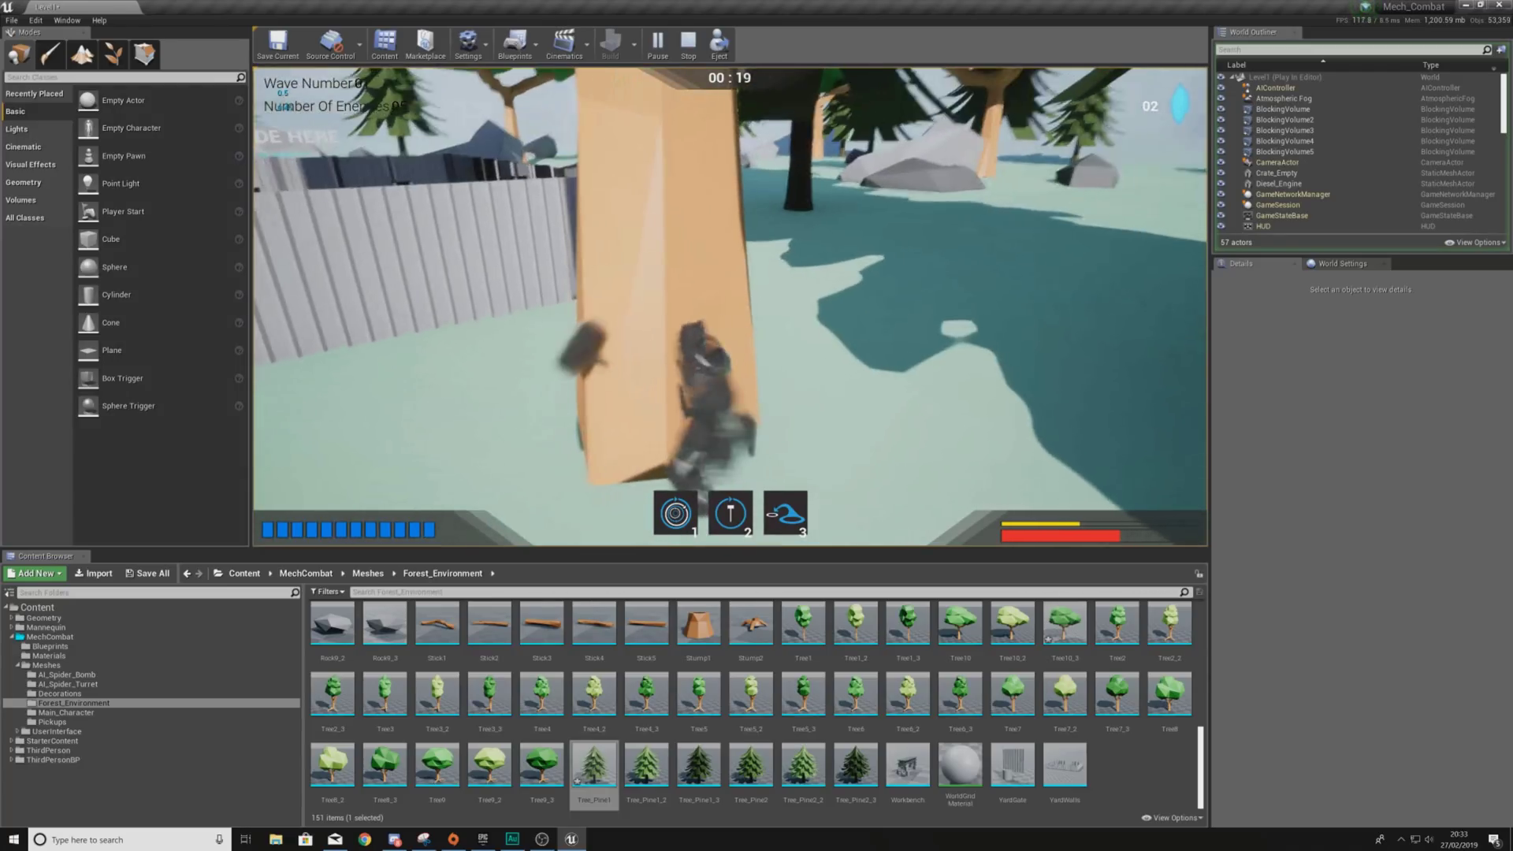
{"action": "key", "text": "Escape"}
{"action": "key", "text": "s"}
{"action": "mouse_move", "coordinate": [602, 382]}
{"action": "right_mouse_down"}
{"action": "mouse_move", "coordinate": [605, 402]}
{"action": "mouse_move", "coordinate": [646, 384]}
{"action": "mouse_move", "coordinate": [602, 402]}
{"action": "right_mouse_up"}
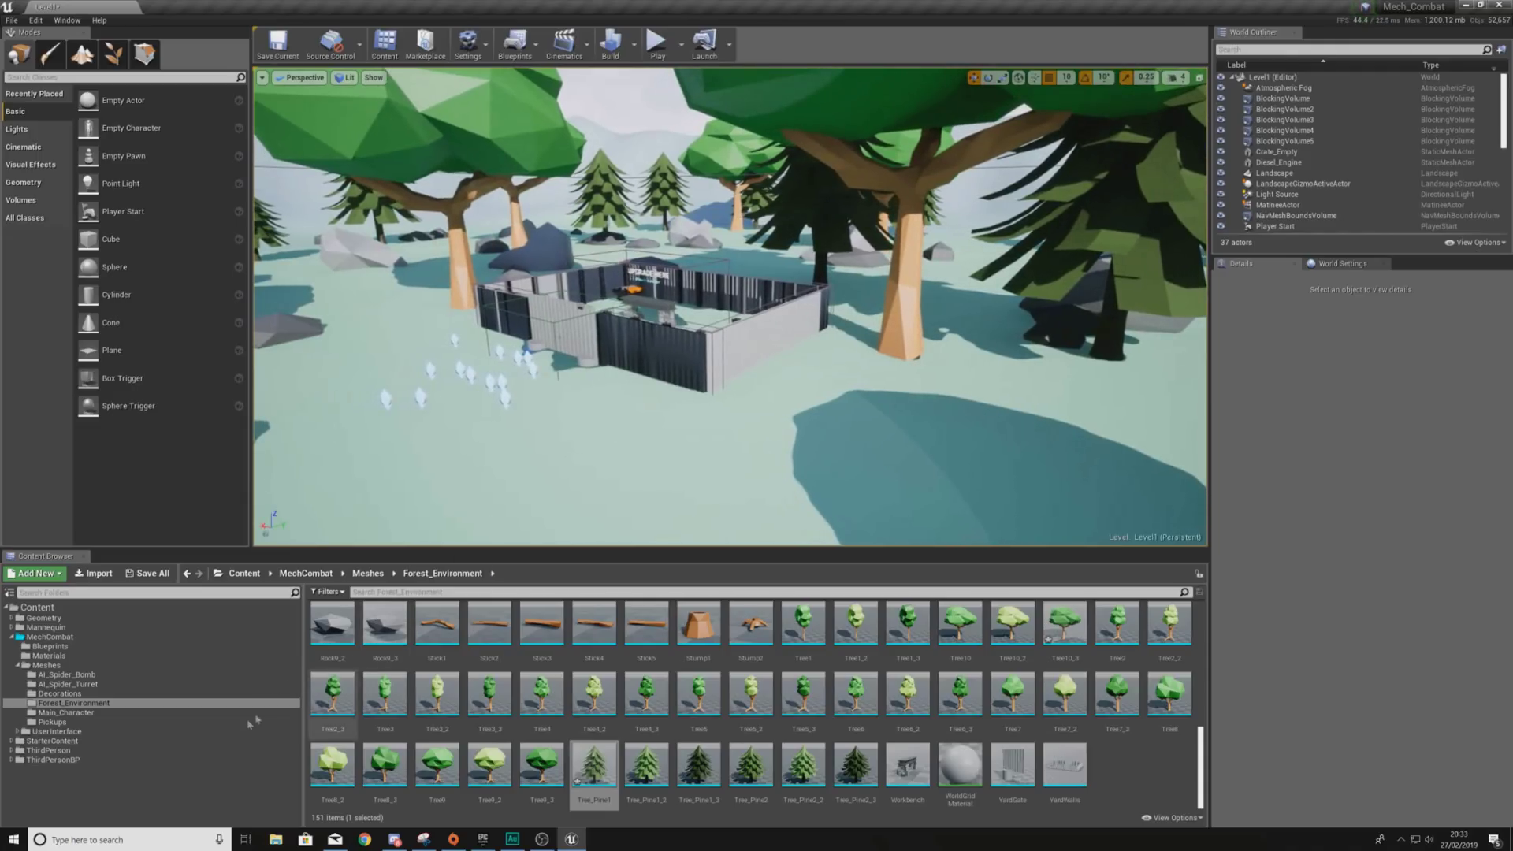
- Open the ThirdPersonCharacter blueprint from the ThirdPersonBP Blueprints folder and show the mech in its 3D viewport
{"action": "left_click", "coordinate": [119, 759]}
{"action": "left_click", "coordinate": [319, 656]}
{"action": "double_click", "coordinate": [320, 657]}
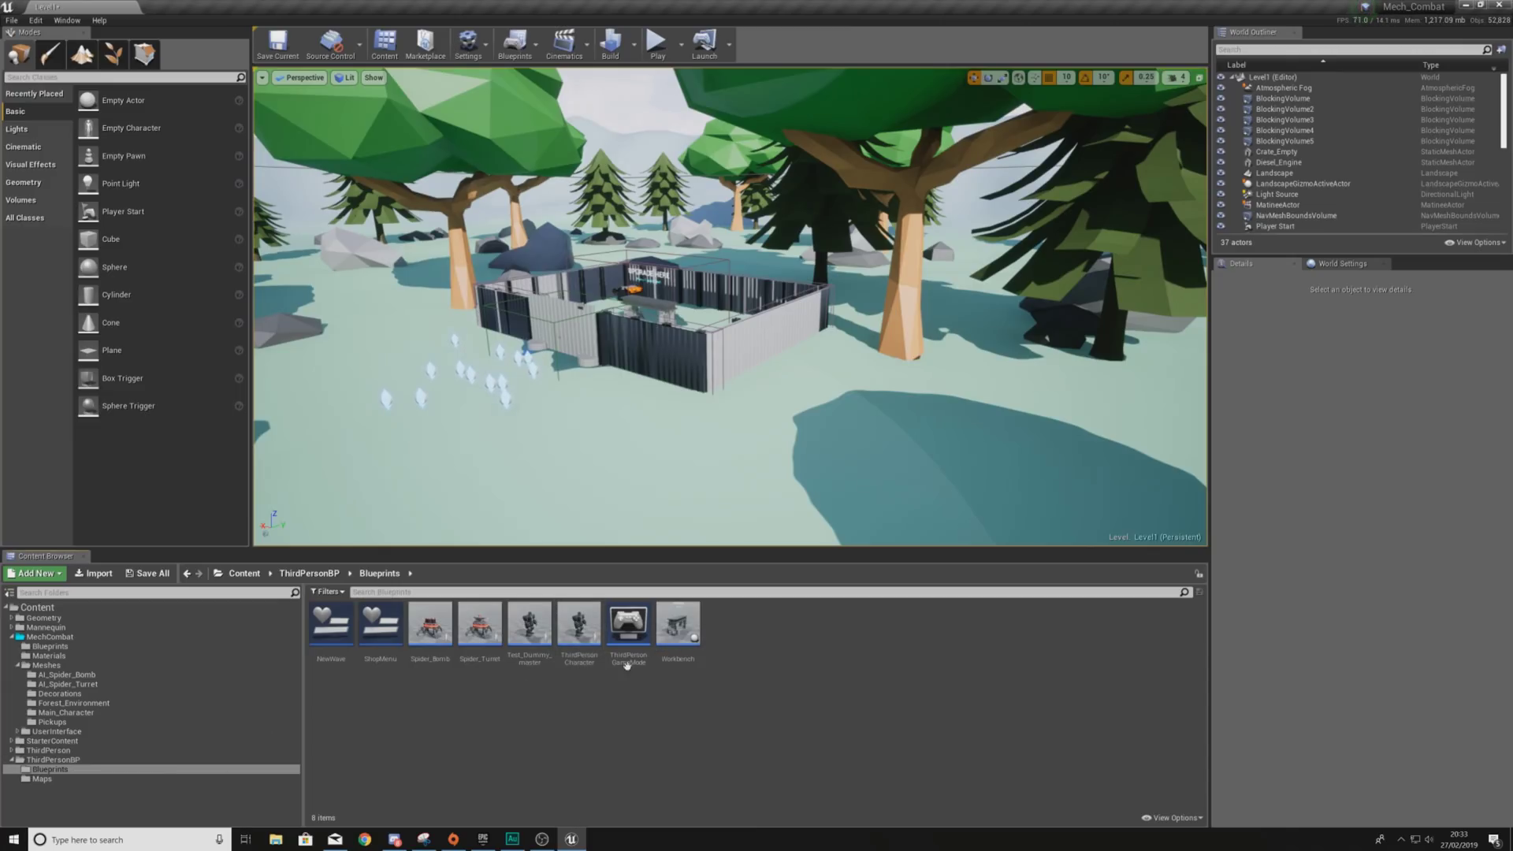
{"action": "left_click", "coordinate": [565, 638]}
{"action": "double_click", "coordinate": [565, 638]}
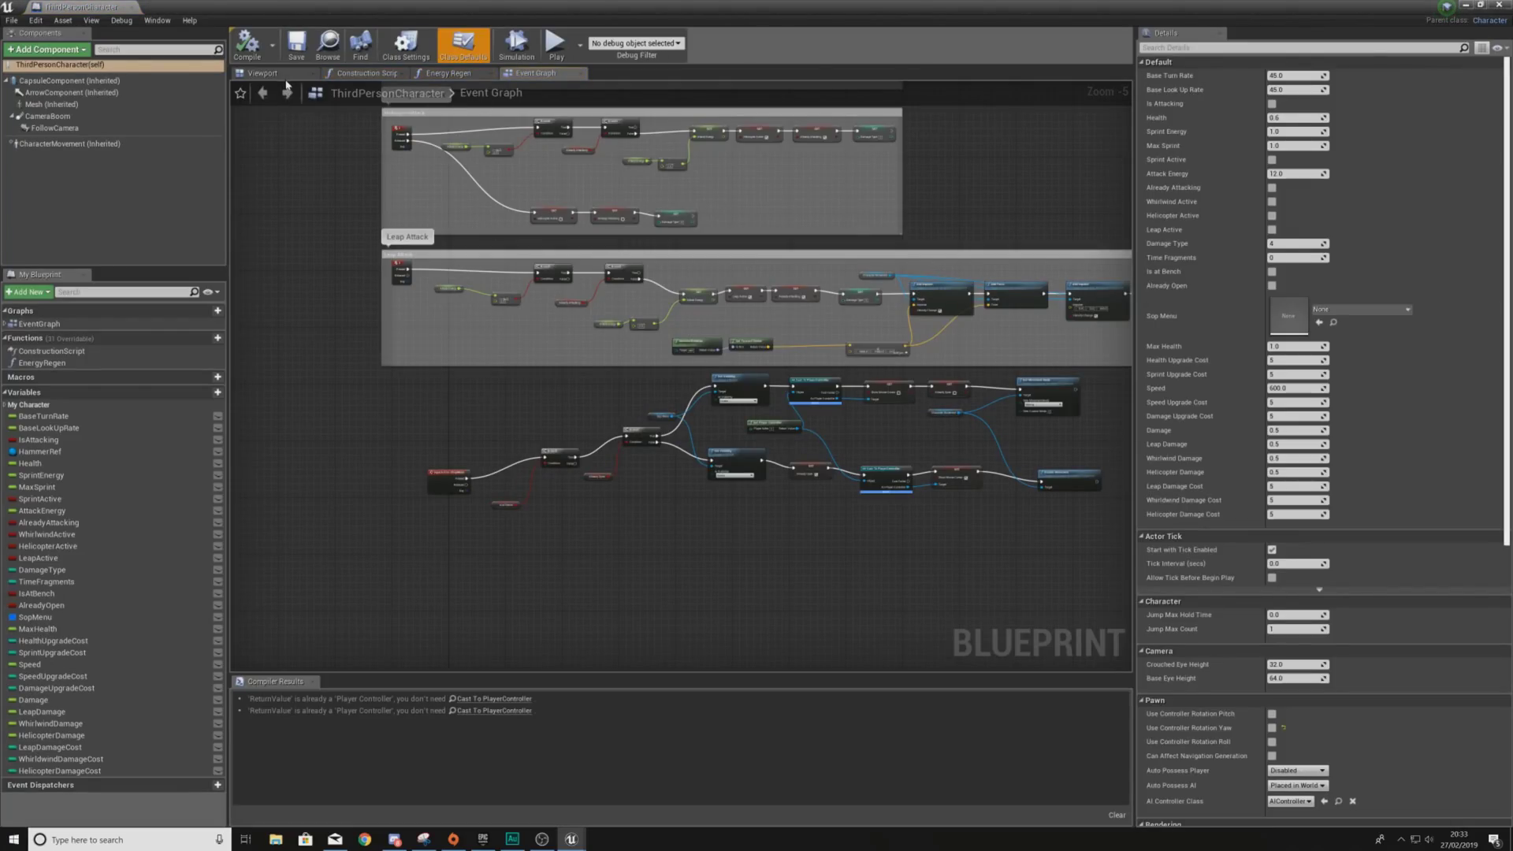
{"action": "left_click", "coordinate": [291, 76]}
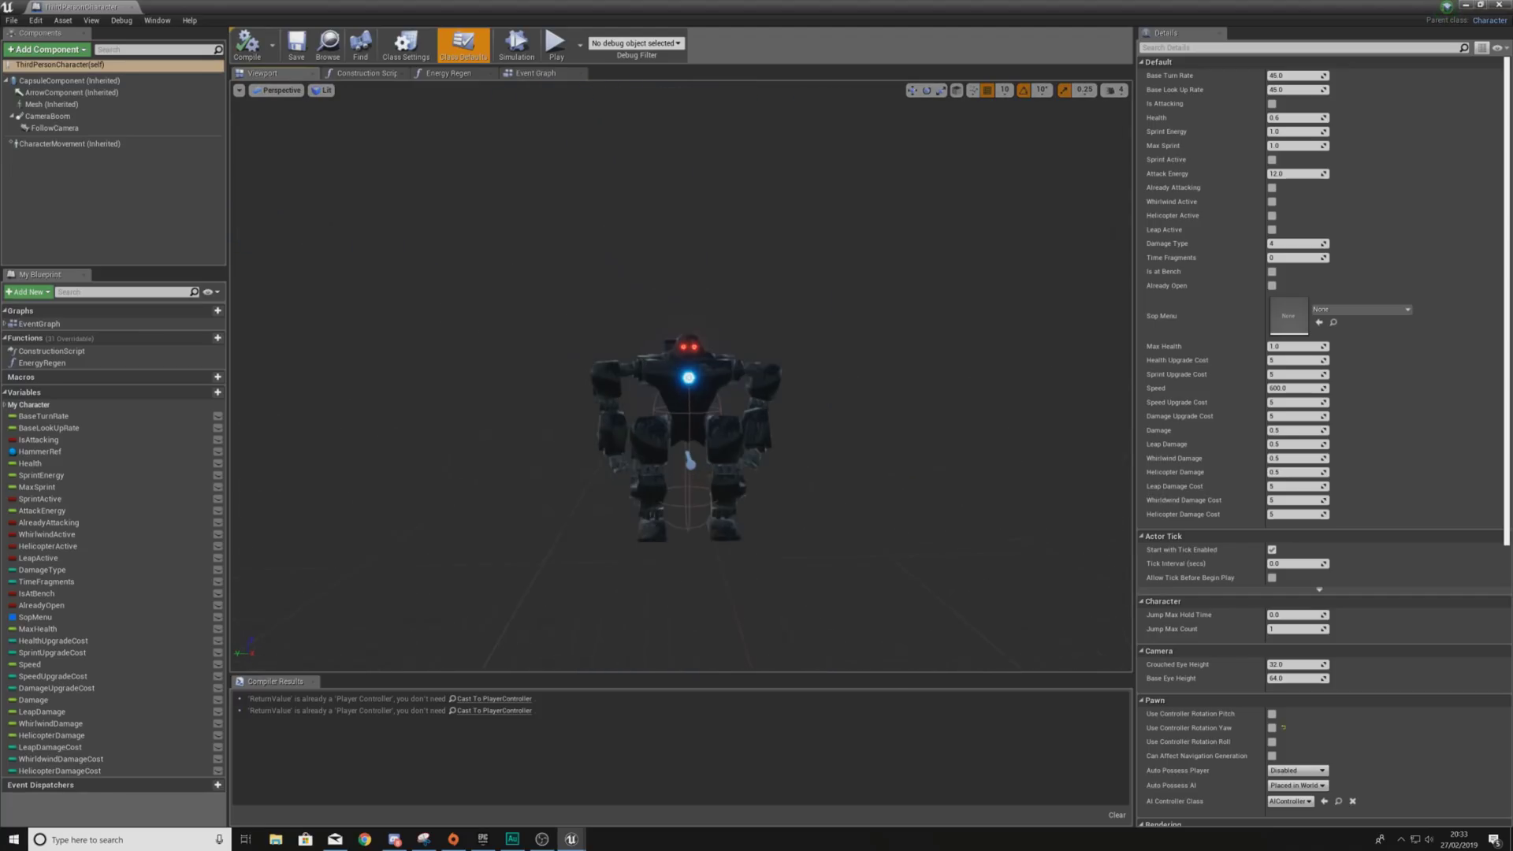
- Enlarge the mech's CapsuleComponent to a half height of about 127.6 and a radius of about 116.5
{"action": "left_click", "coordinate": [699, 388]}
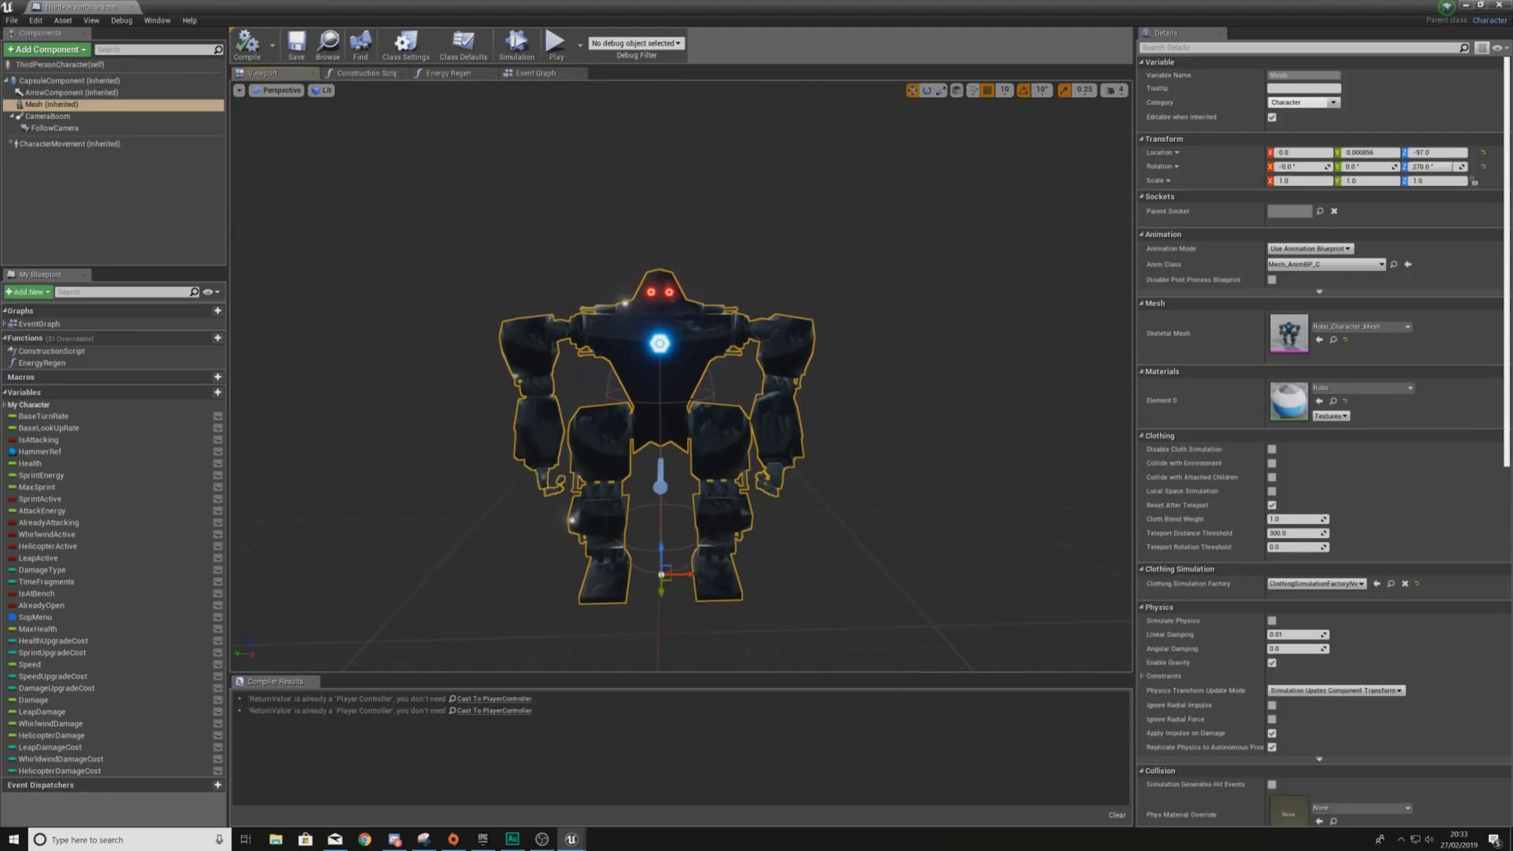
{"action": "left_click", "coordinate": [710, 390]}
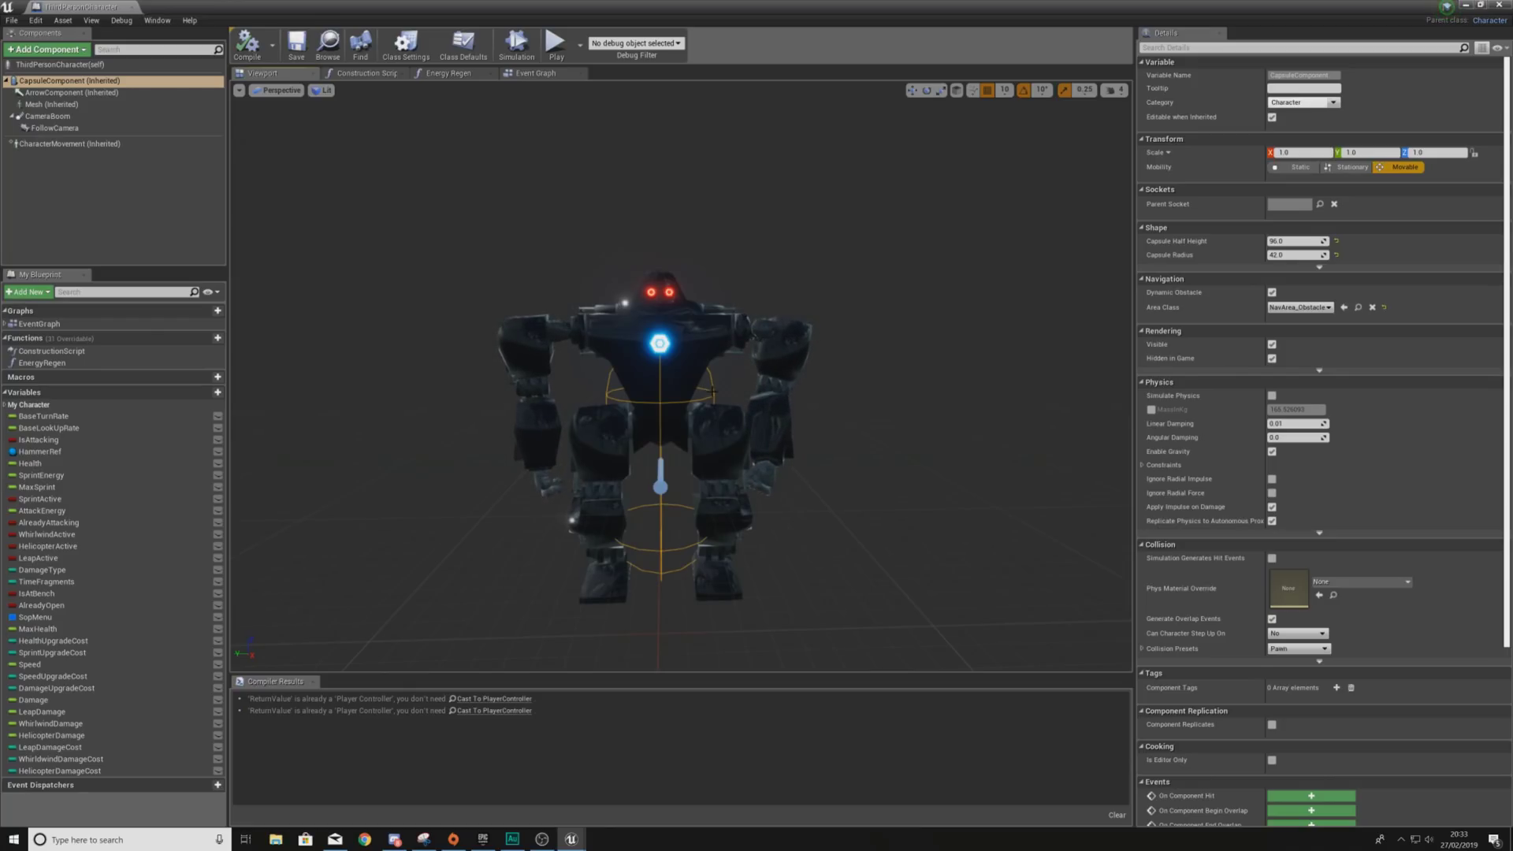
{"action": "right_click_drag", "start_coordinate": [705, 389], "coordinate": [709, 437]}
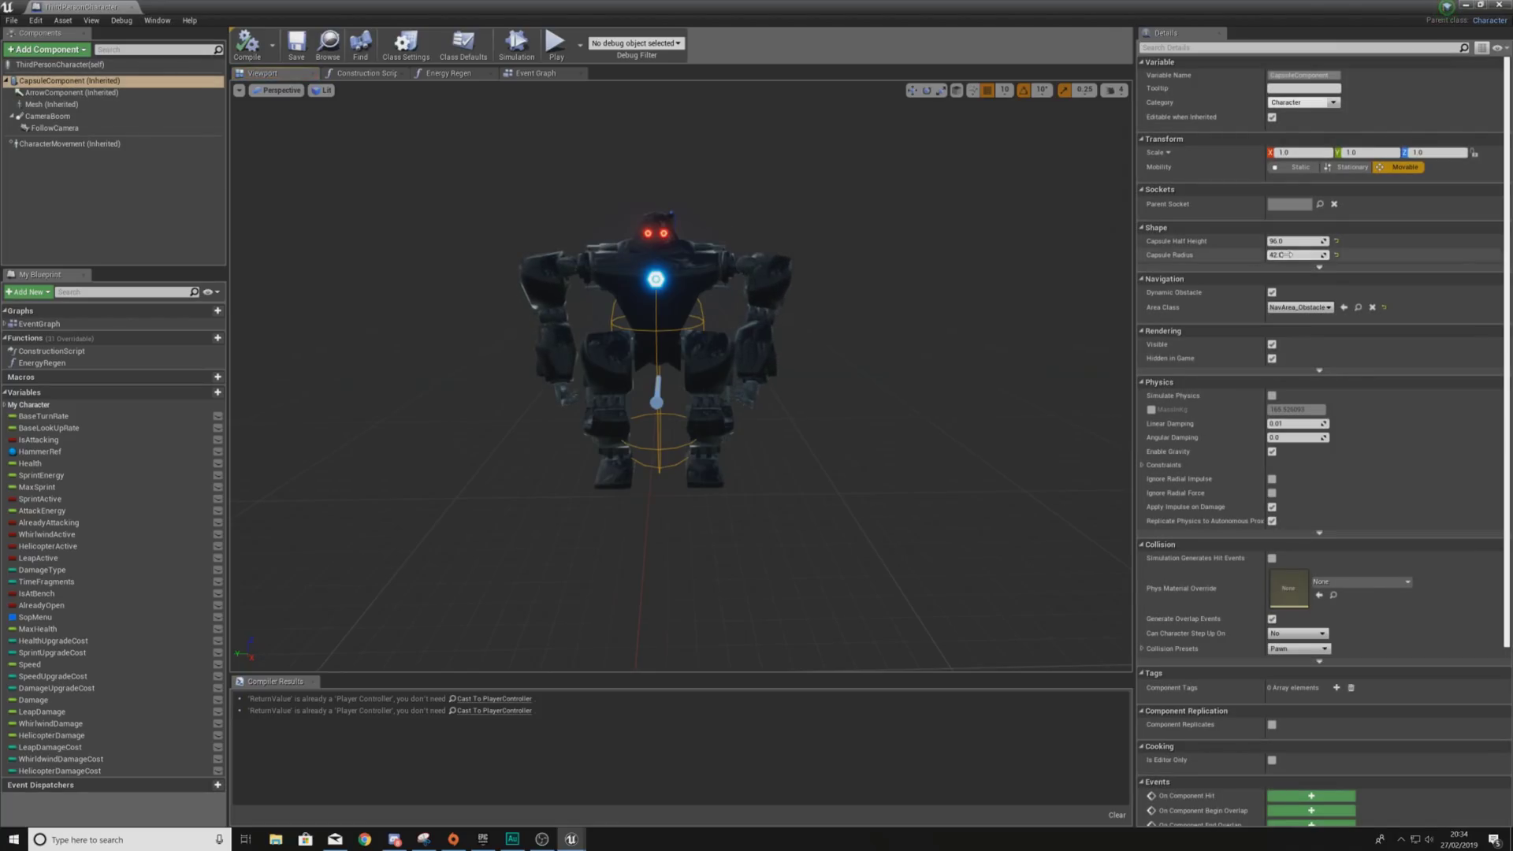
{"action": "left_click_drag", "start_coordinate": [1296, 241], "coordinate": [1315, 241]}
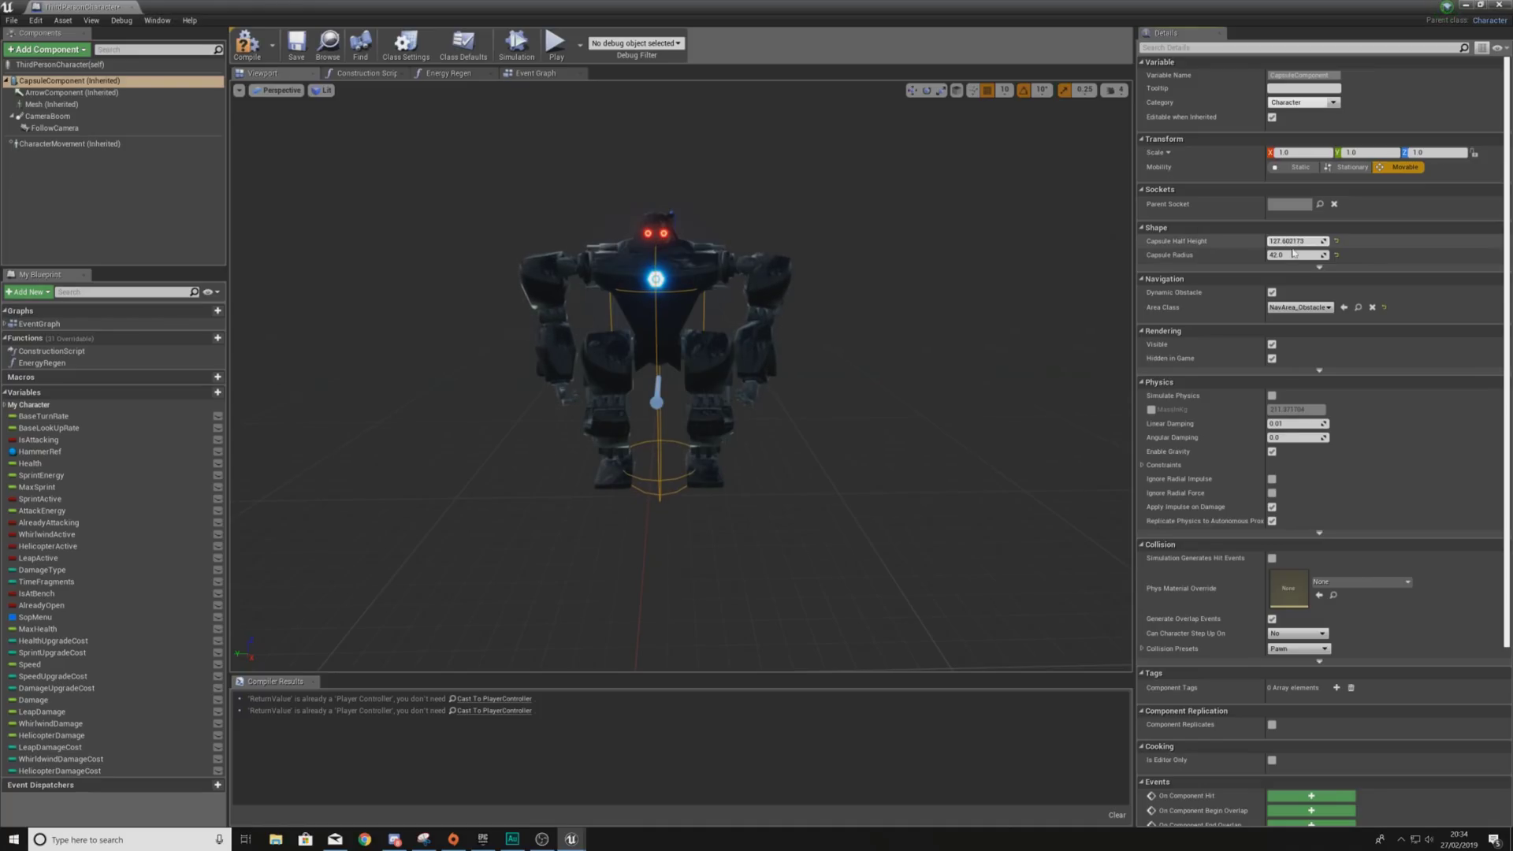
{"action": "left_click_drag", "start_coordinate": [1293, 254], "coordinate": [1320, 254]}
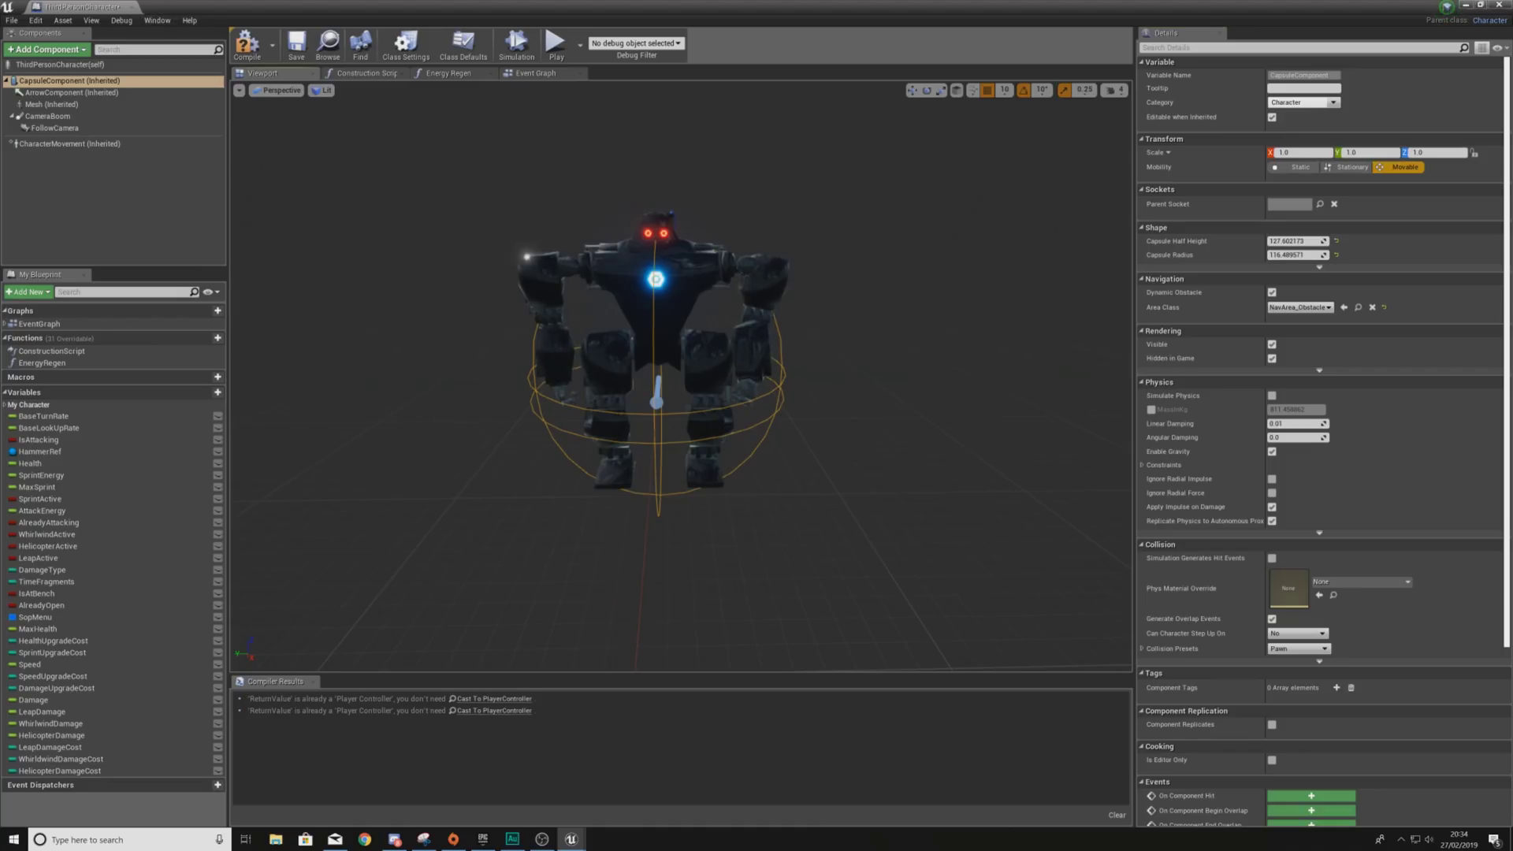
- Lower the mech's Mesh component to a Z location of -117 so its feet meet the capsule's base, and return to the level
{"action": "right_click_drag", "start_coordinate": [680, 378], "coordinate": [598, 374]}
{"action": "right_click_drag", "start_coordinate": [788, 300], "coordinate": [829, 318]}
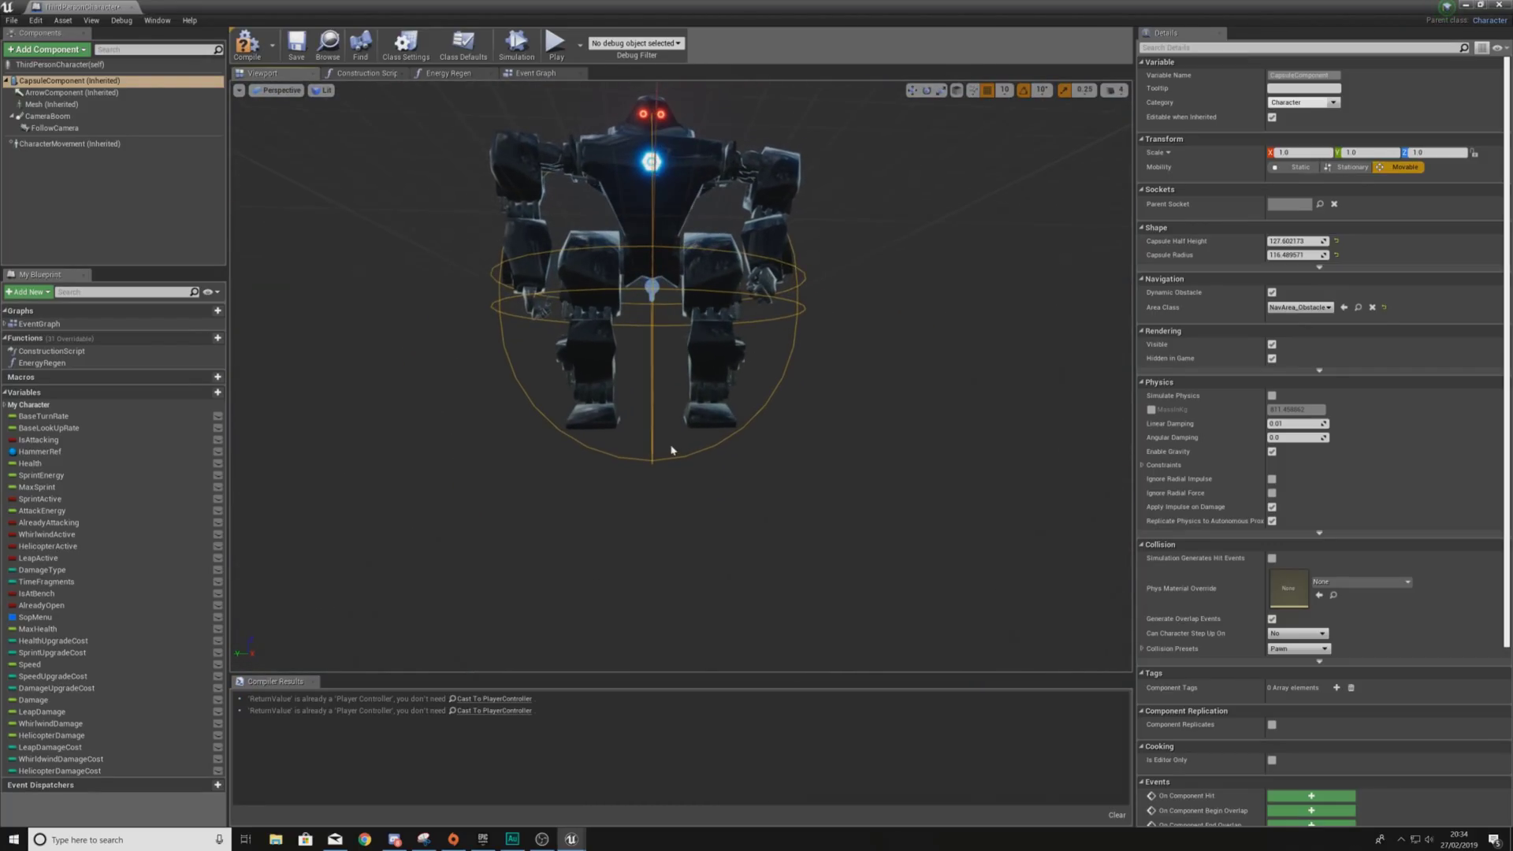
{"action": "left_click", "coordinate": [52, 105]}
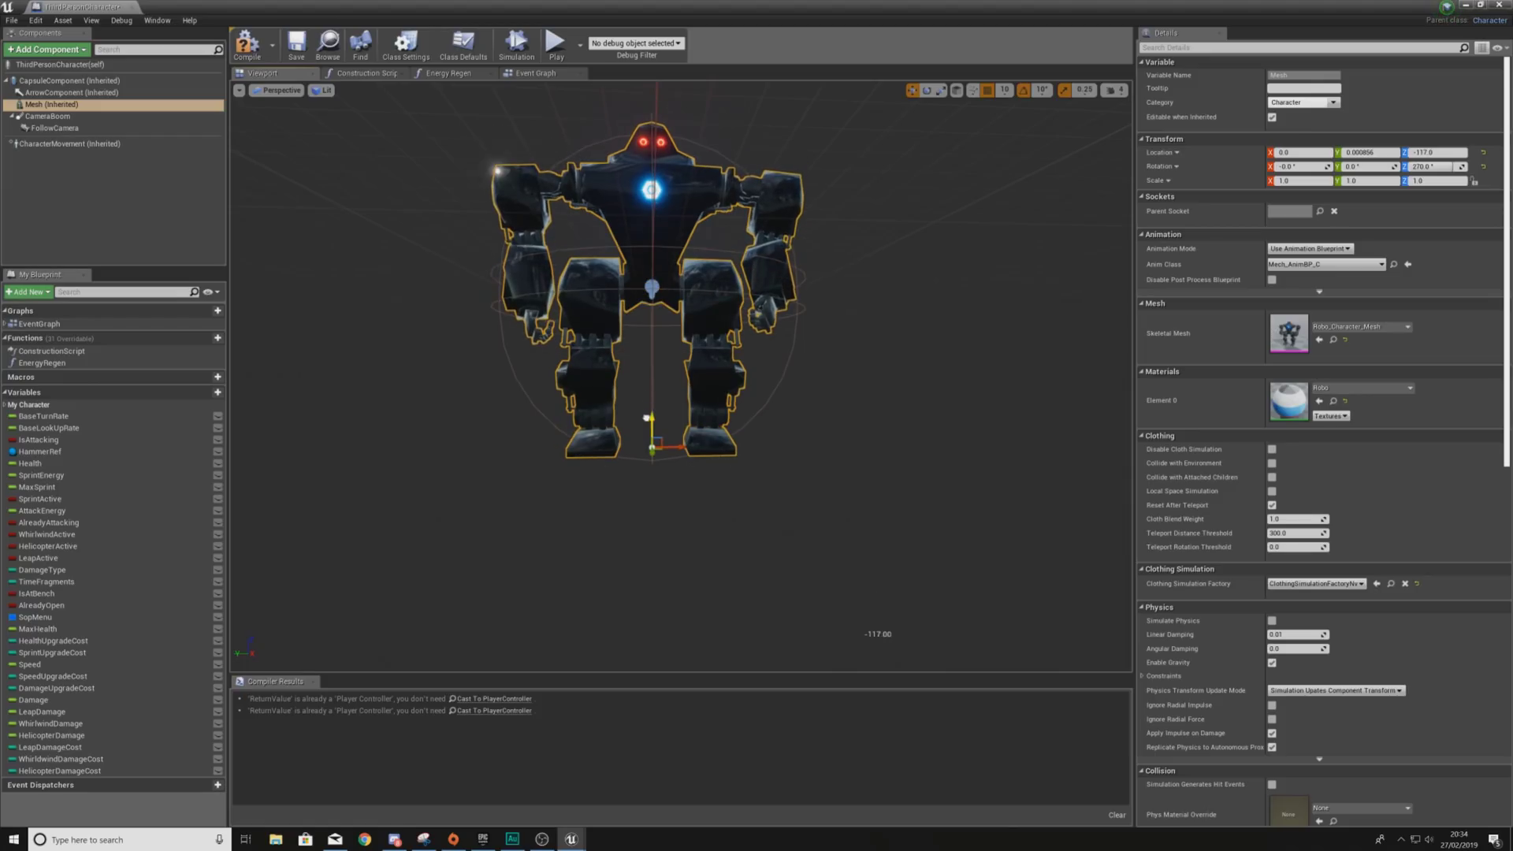
{"action": "key", "text": "w"}
{"action": "mouse_move", "coordinate": [681, 376]}
{"action": "right_mouse_down"}
{"action": "mouse_move", "coordinate": [685, 410]}
{"action": "mouse_move", "coordinate": [670, 395]}
{"action": "right_mouse_up"}
{"action": "key", "text": "s"}
{"action": "key", "text": "w"}
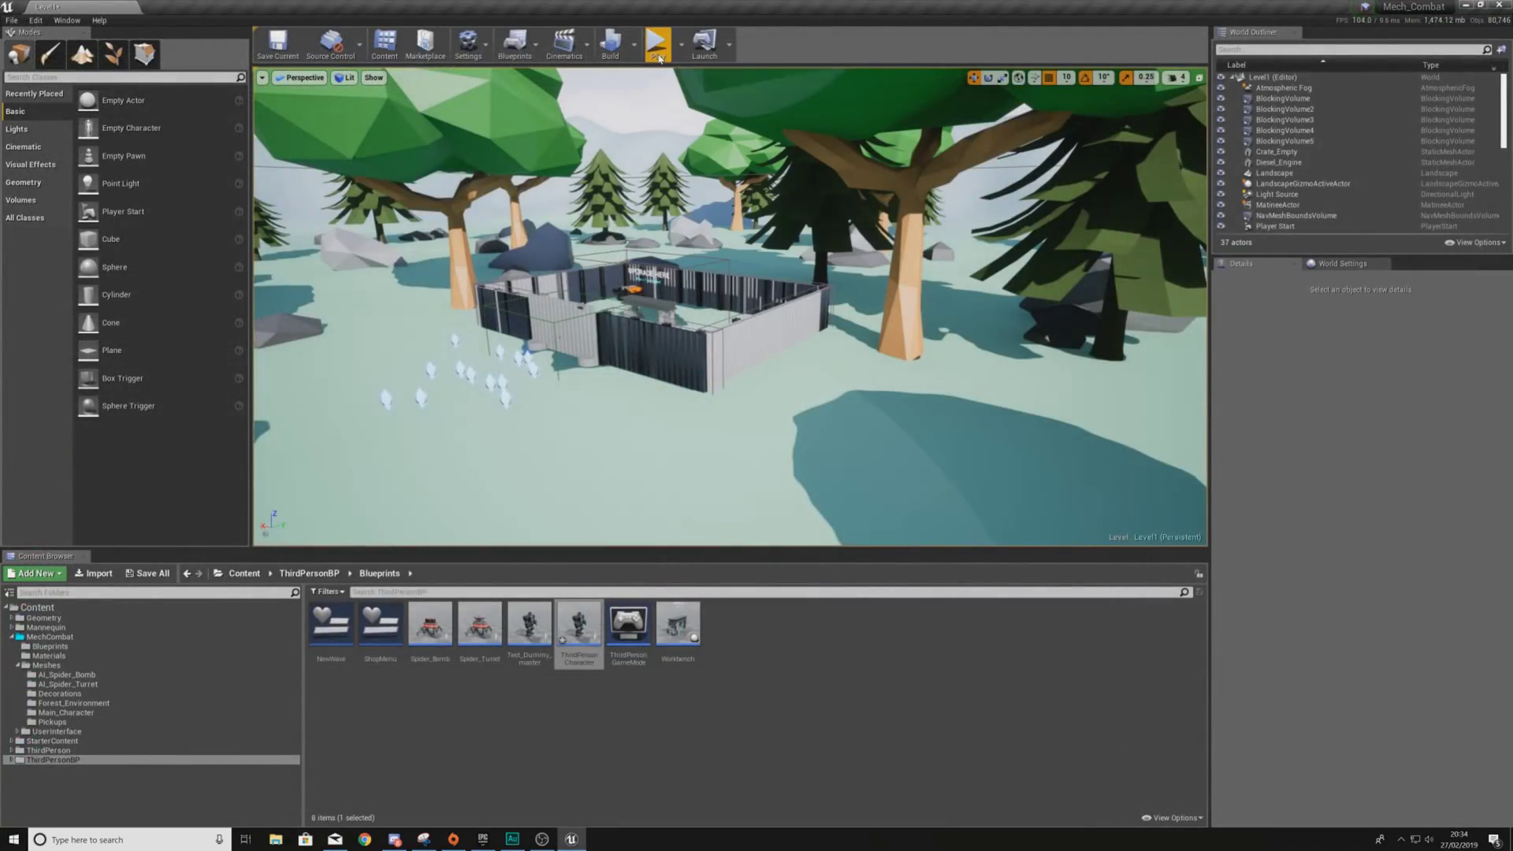
- Play-test the level with the enlarged capsule, running and jumping the mech around the fence walls and rocks, and end the session
{"action": "left_click", "coordinate": [660, 57]}
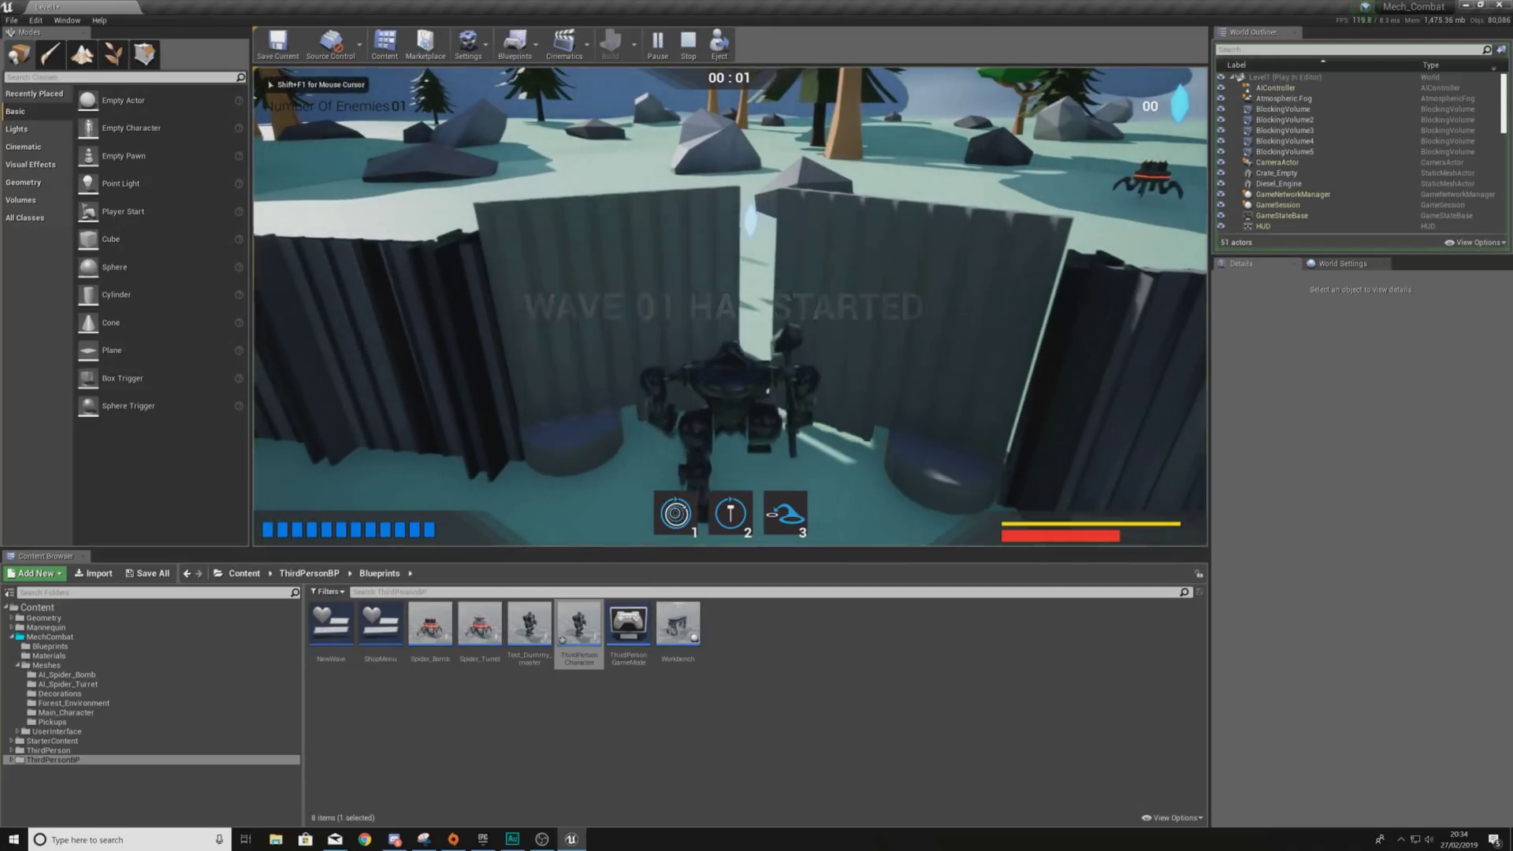
{"action": "key", "text": "w"}
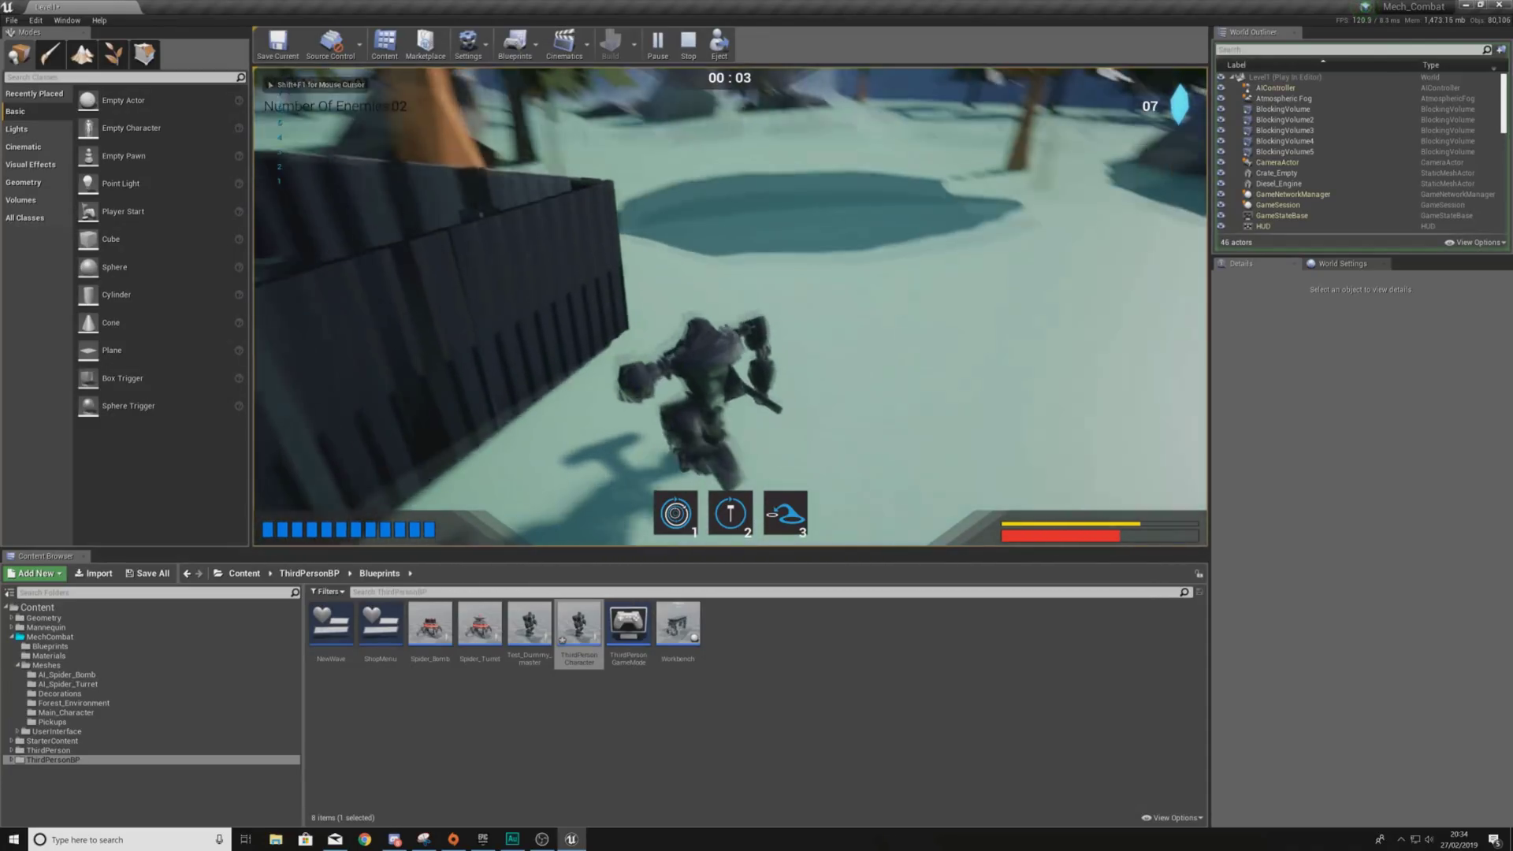
{"action": "key", "text": "space"}
{"action": "key", "text": "w"}
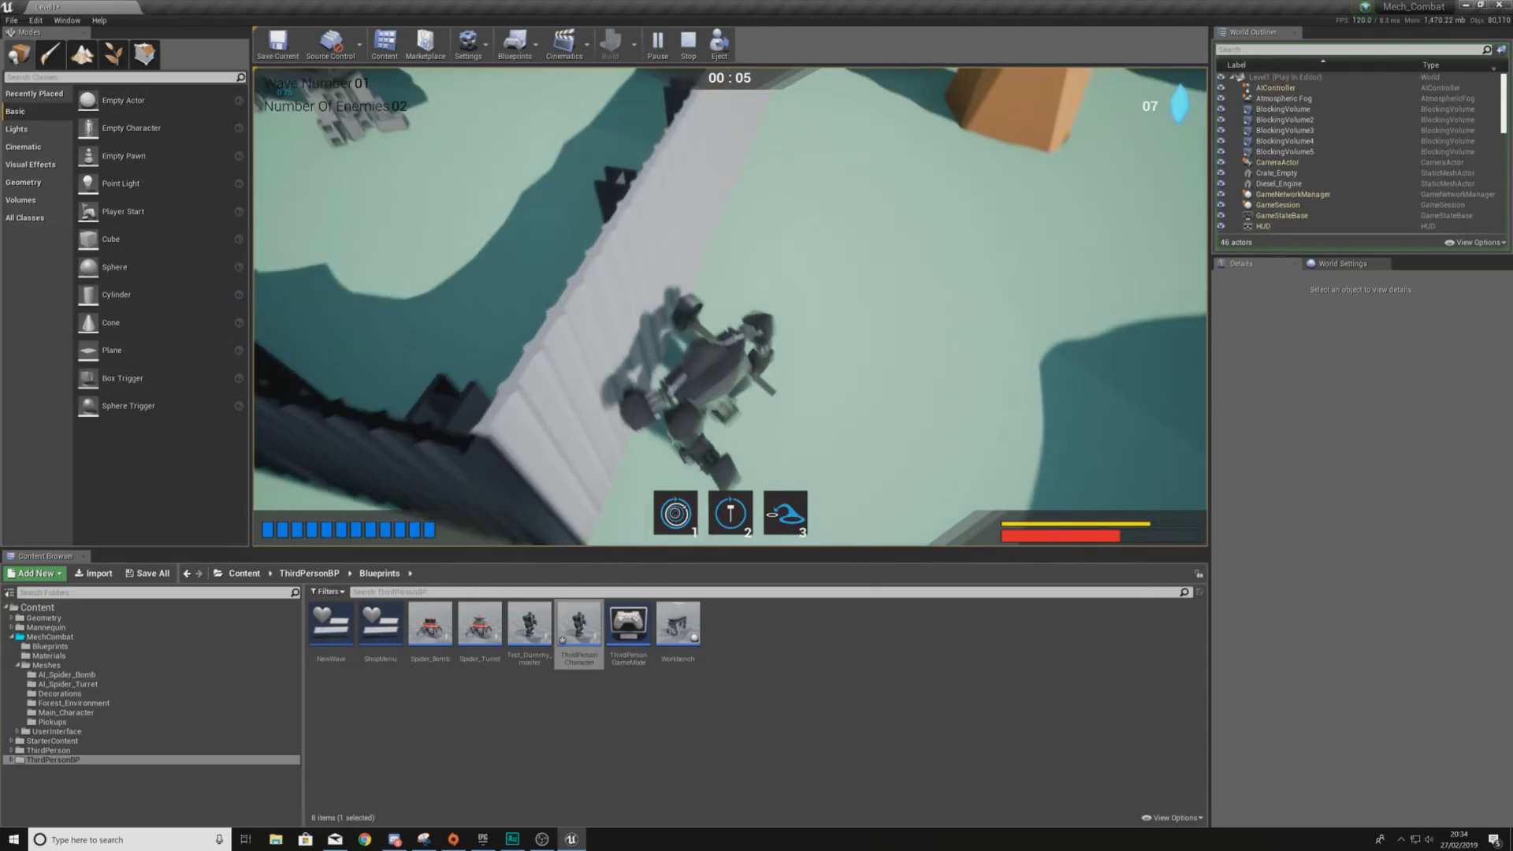
{"action": "key", "text": "w"}
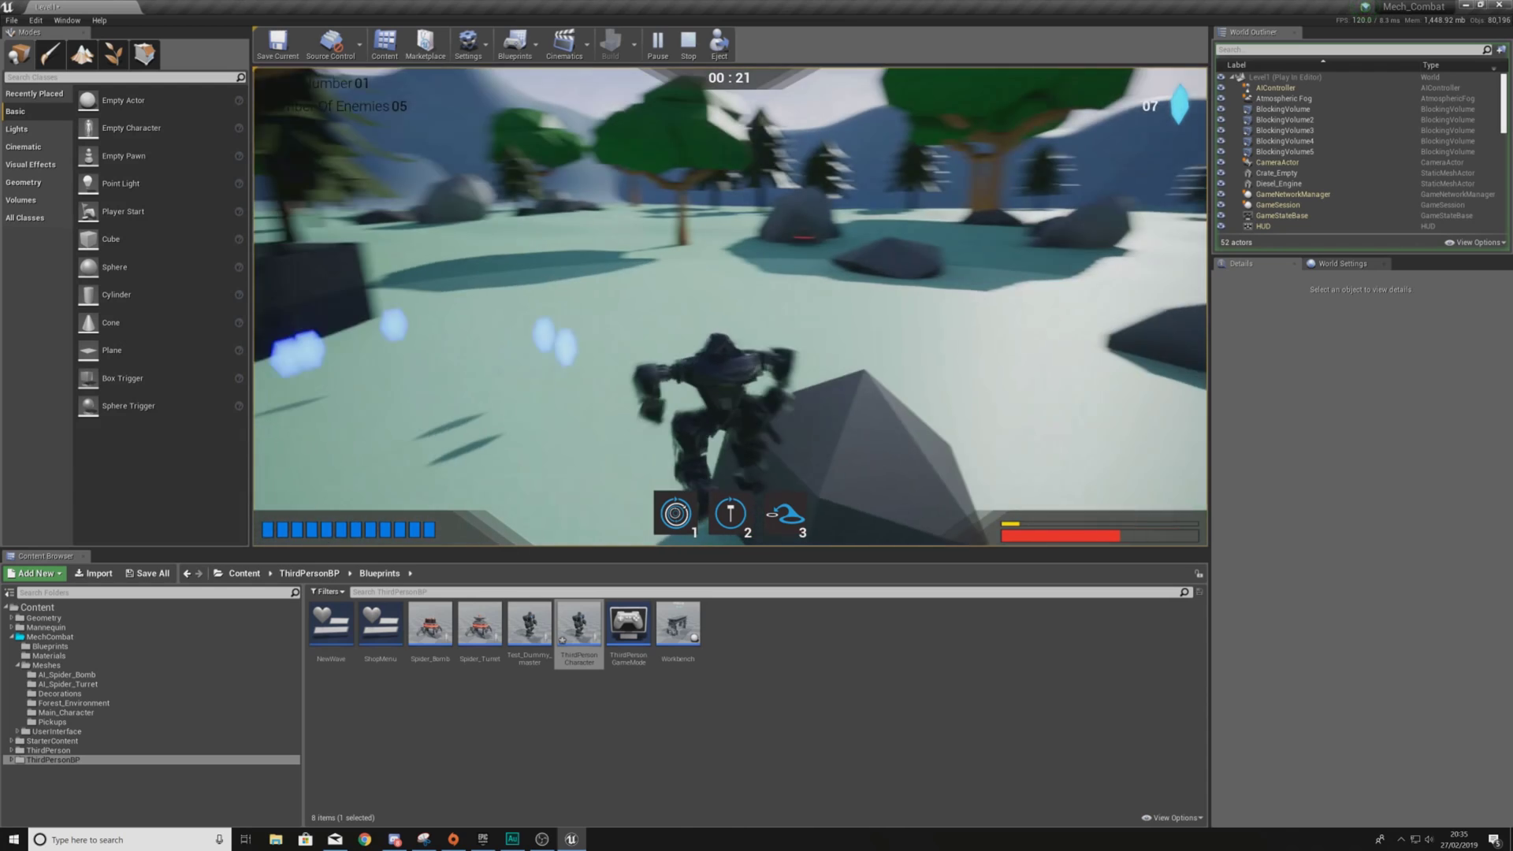
{"action": "key", "text": "w"}
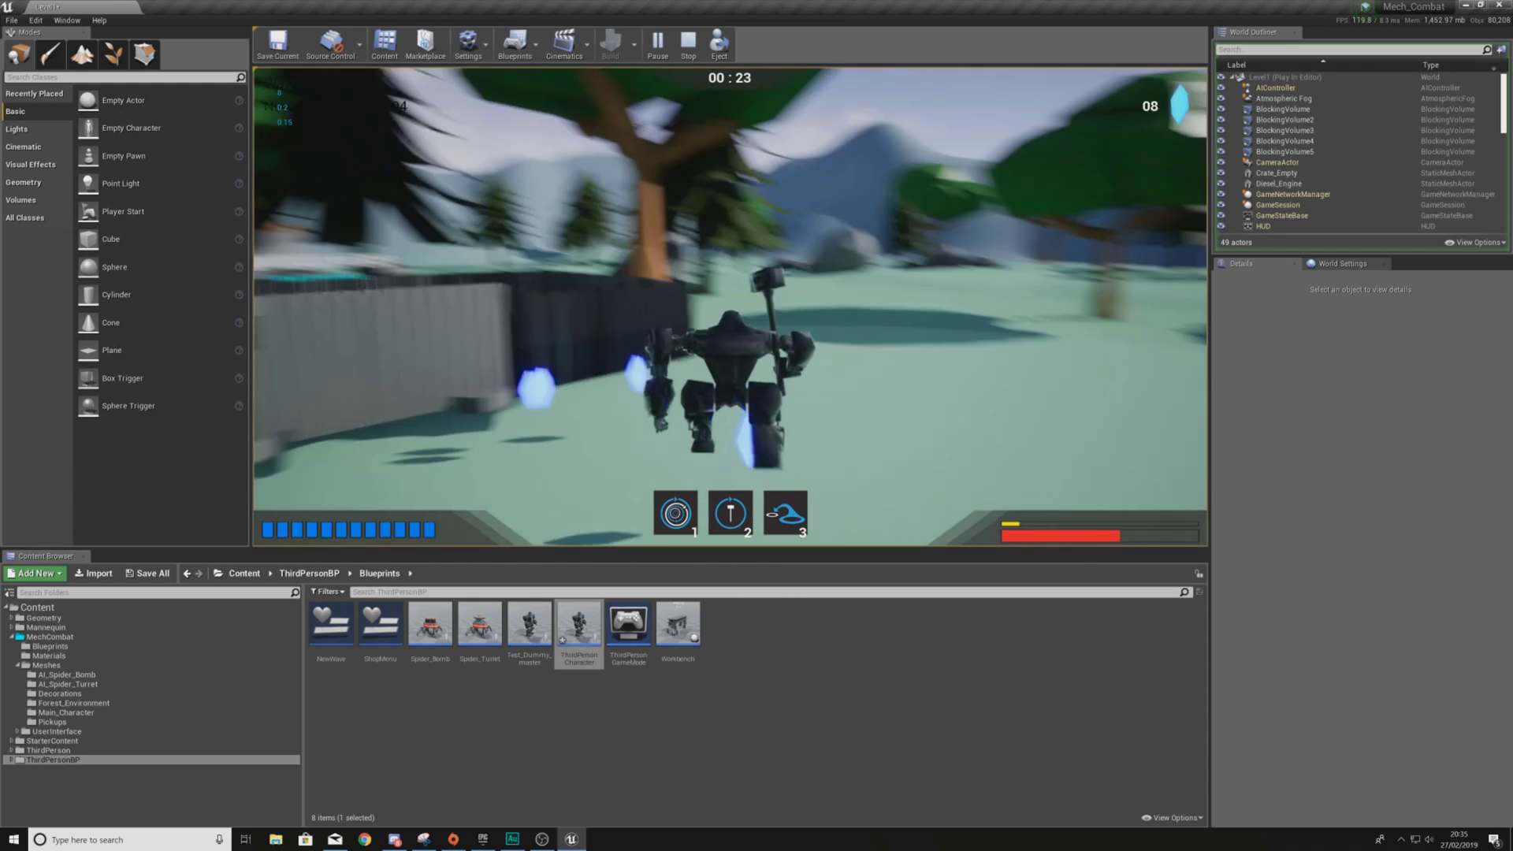
{"action": "key", "text": "Escape"}
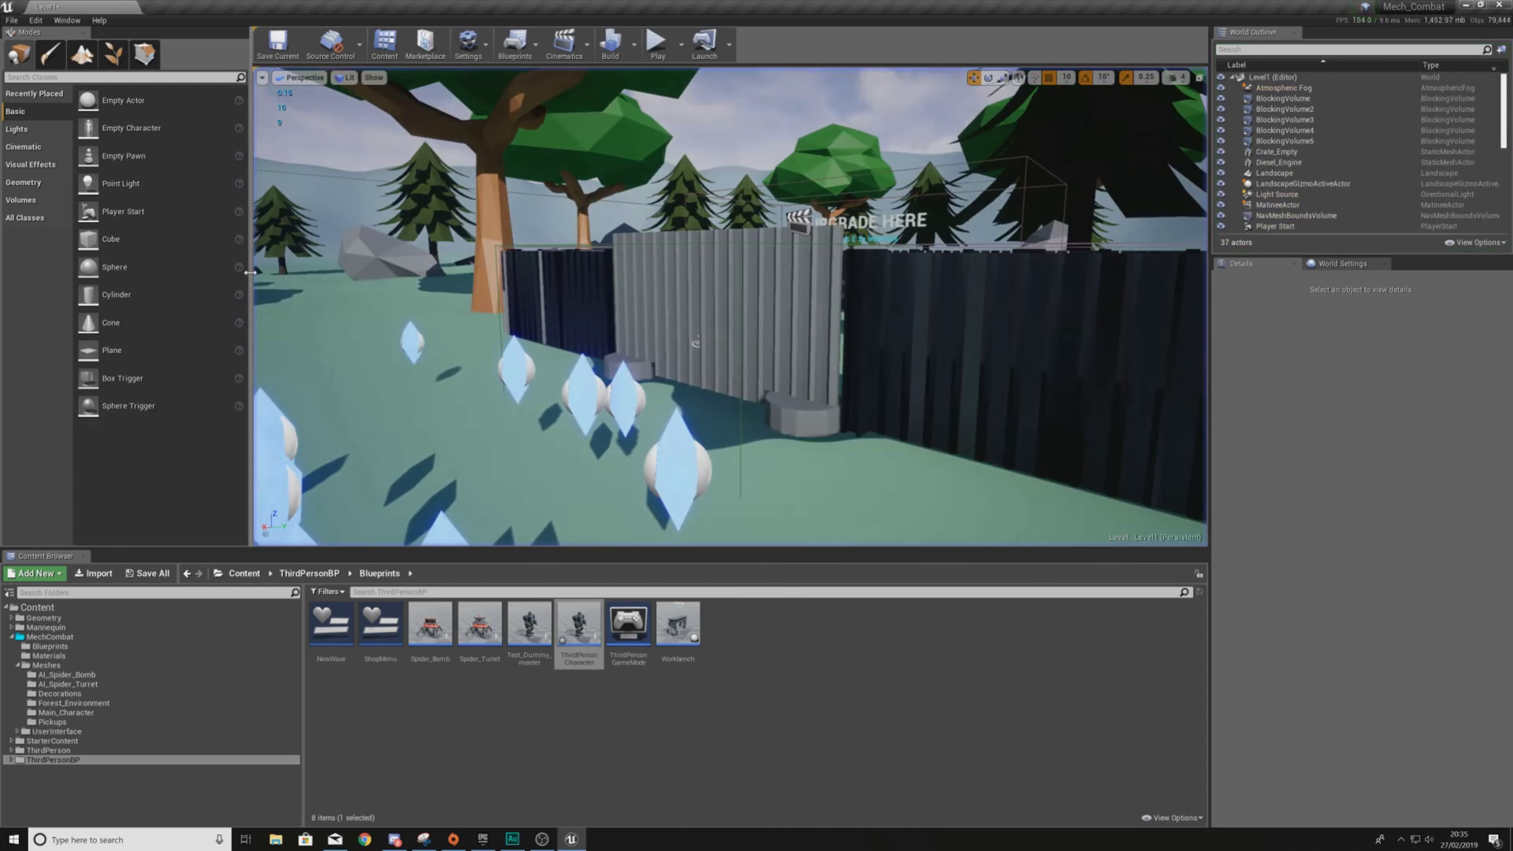
- Place a Post Process Volume on the ground just outside the fenced upgrade area
{"action": "key", "text": "s"}
{"action": "right_click_drag", "start_coordinate": [729, 308], "coordinate": [705, 276]}
{"action": "key", "text": "s"}
{"action": "key", "text": "w"}
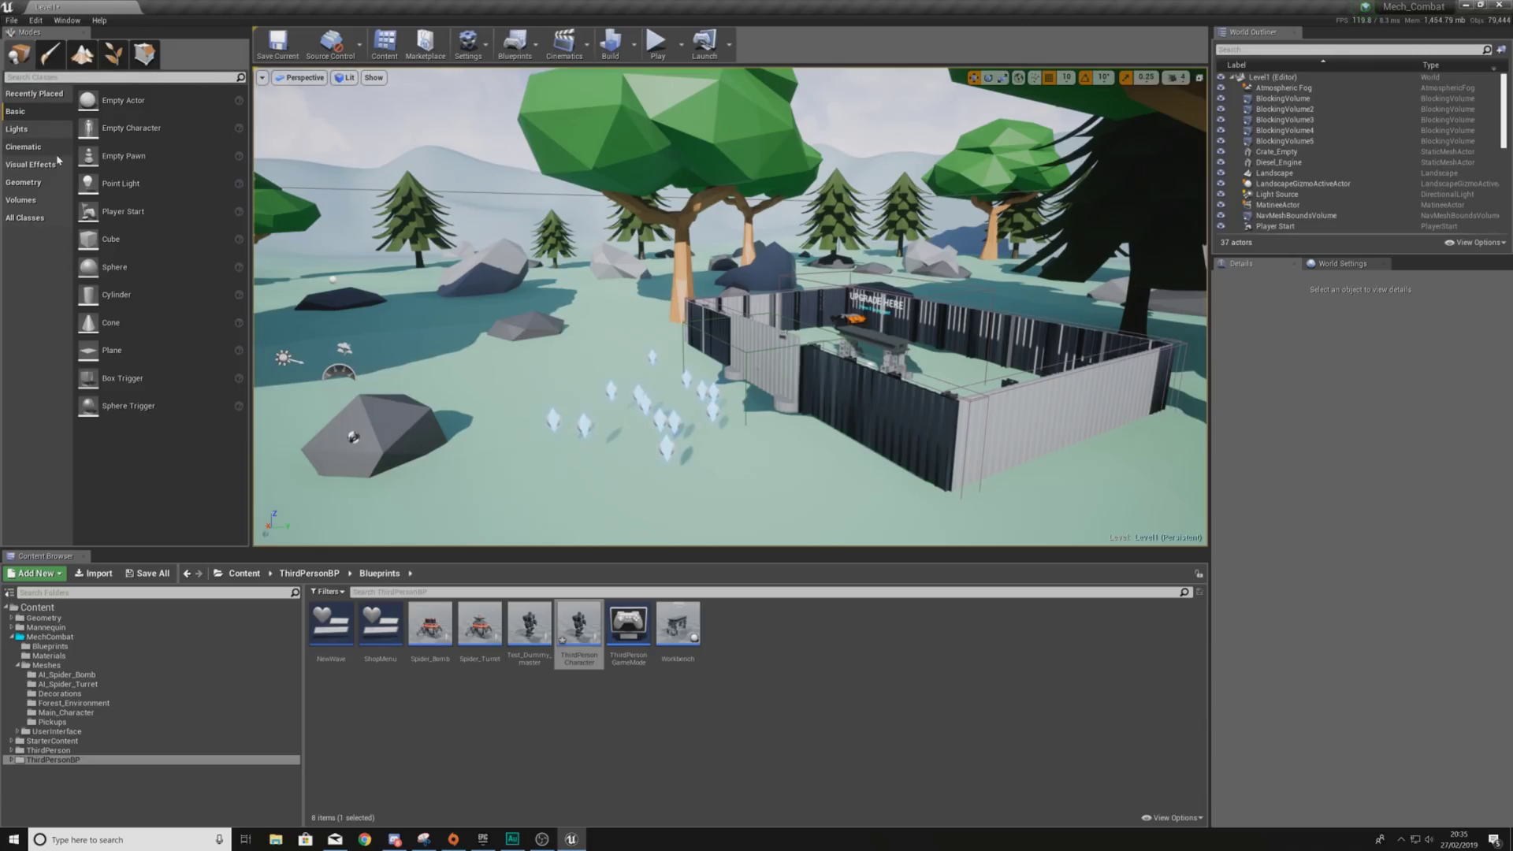
{"action": "left_click", "coordinate": [23, 200]}
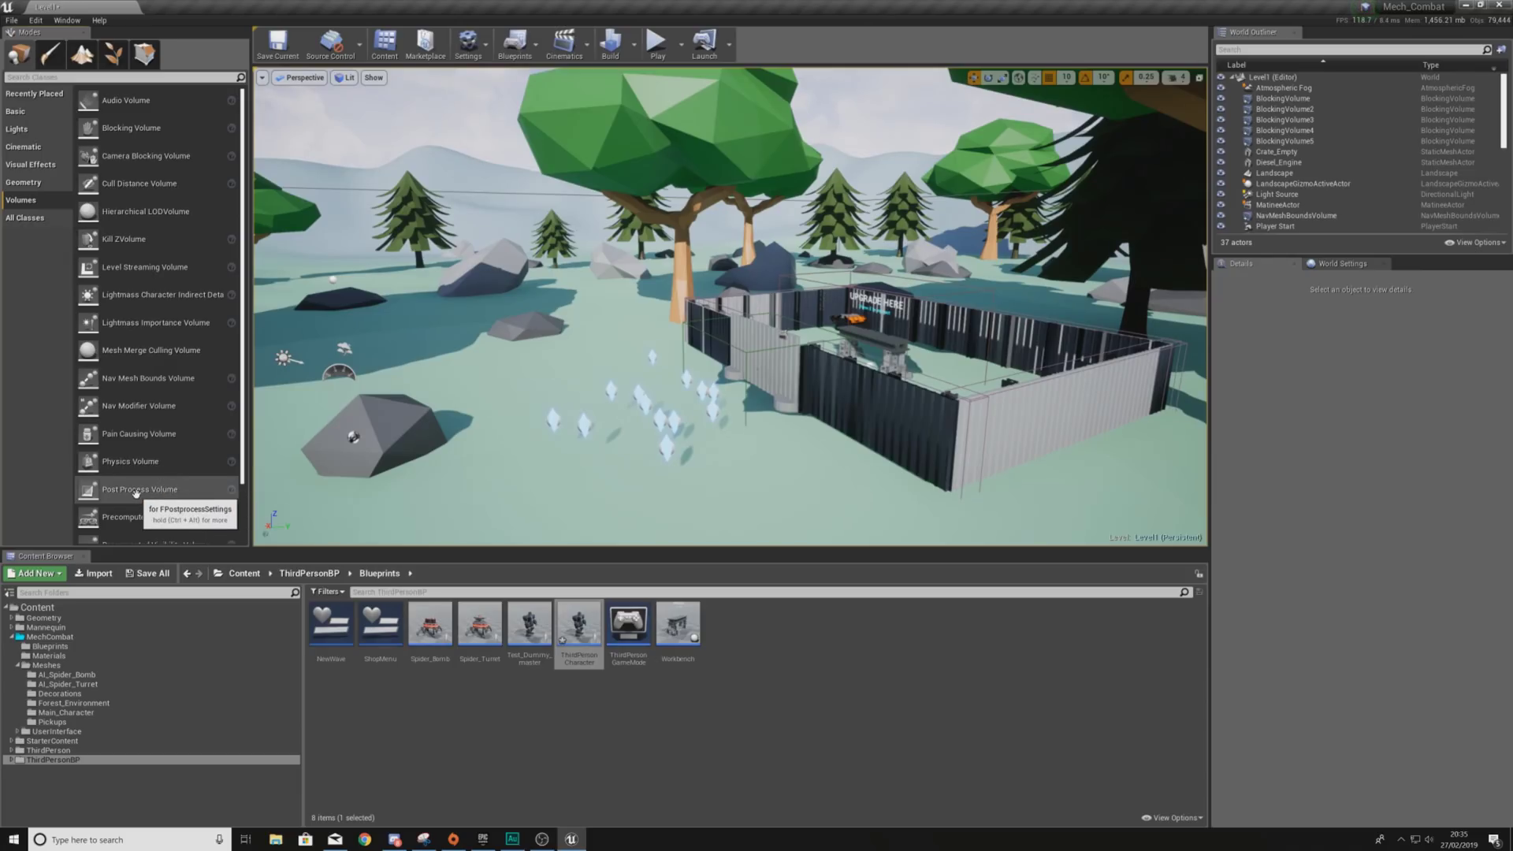
{"action": "left_click_drag", "start_coordinate": [122, 490], "coordinate": [659, 466]}
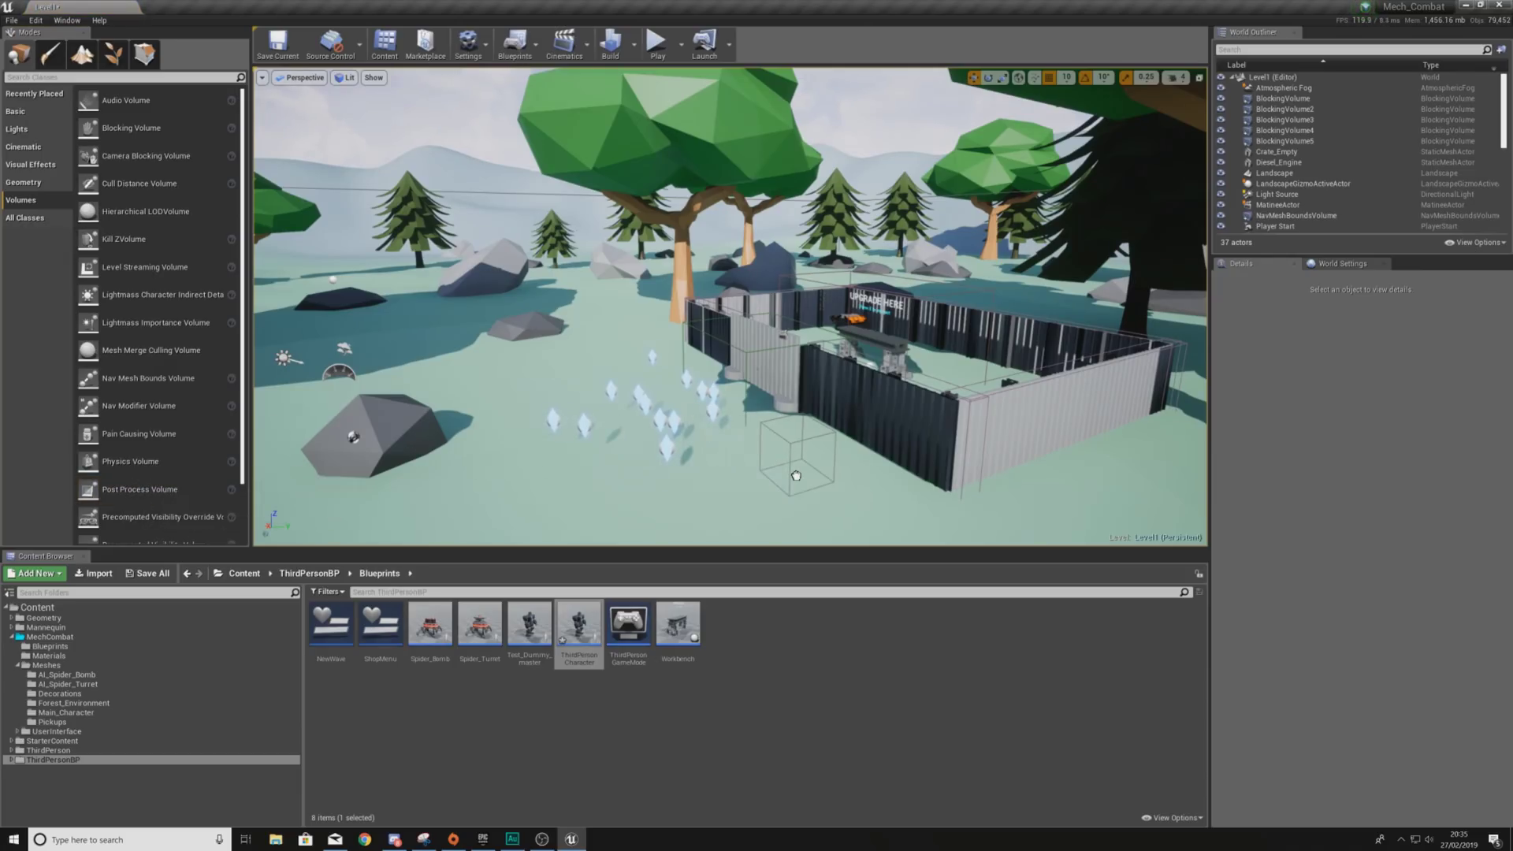
{"action": "left_click_drag", "start_coordinate": [795, 475], "coordinate": [796, 475]}
{"action": "scroll", "coordinate": [1349, 370], "scroll_direction": "up", "scroll_amount": 5}
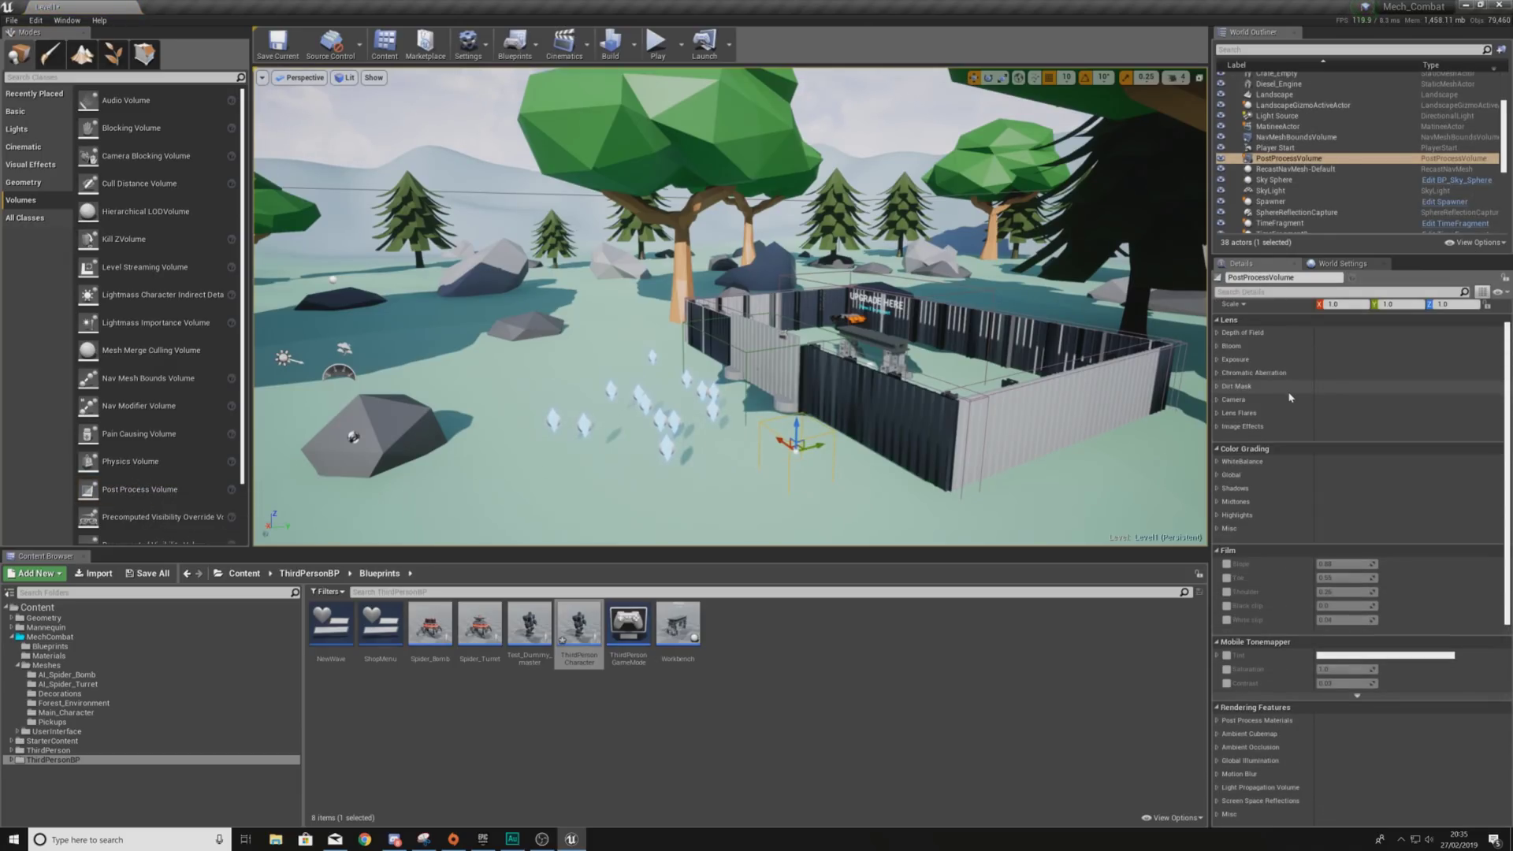
- Scale the Post Process Volume to 100 on the X, Y and Z axes so it covers the whole level
{"action": "left_click", "coordinate": [1347, 348]}
{"action": "type", "text": "10"}
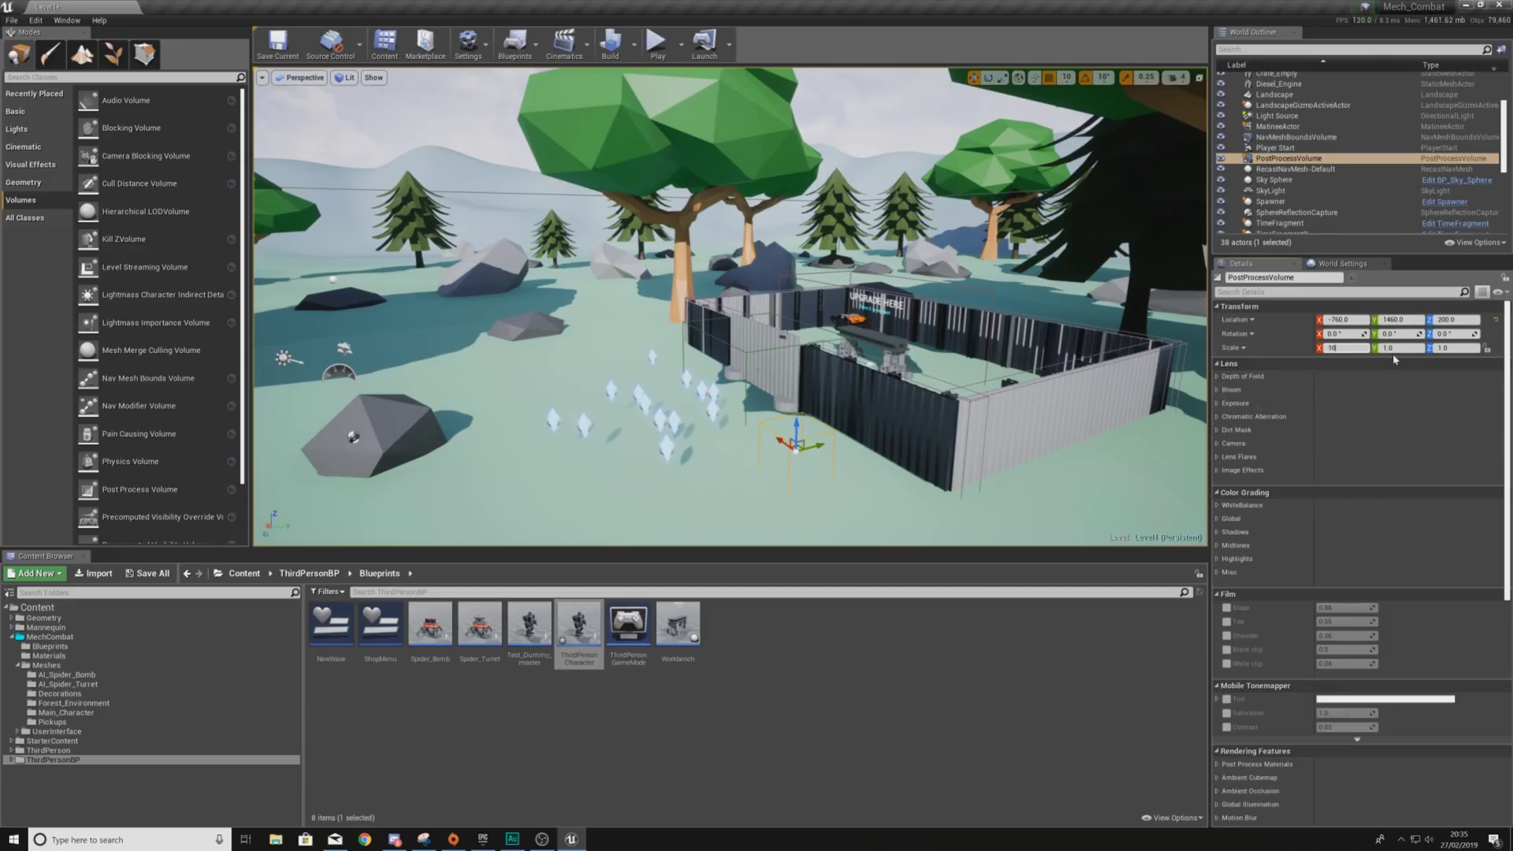
{"action": "type", "text": "100"}
{"action": "left_click", "coordinate": [1443, 348]}
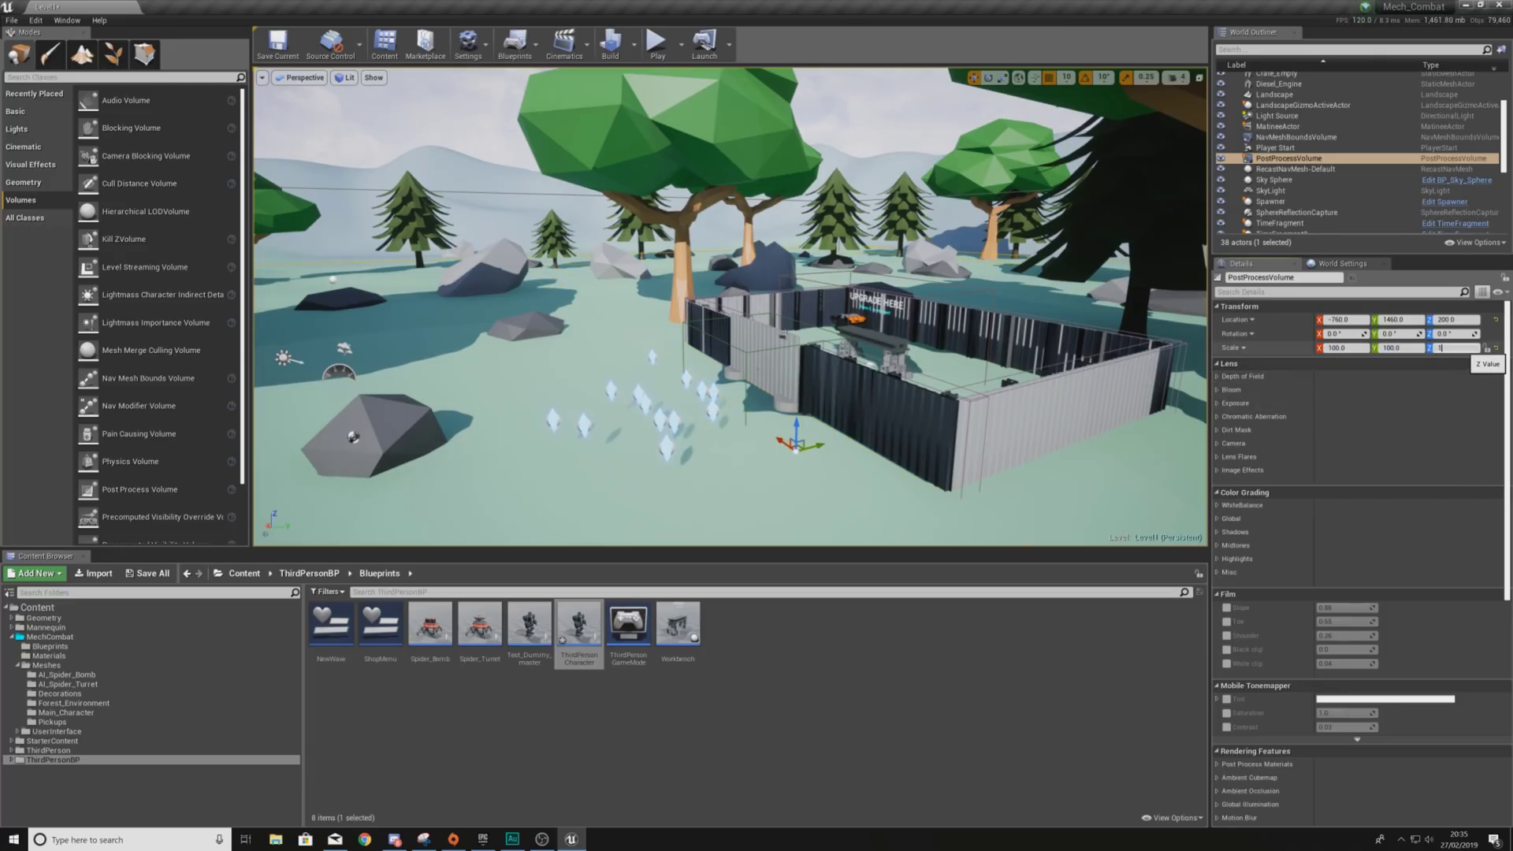
{"action": "mouse_move", "coordinate": [965, 387]}
{"action": "right_mouse_down"}
{"action": "mouse_move", "coordinate": [985, 346]}
{"action": "mouse_move", "coordinate": [942, 358]}
{"action": "mouse_move", "coordinate": [949, 409]}
{"action": "mouse_move", "coordinate": [965, 388]}
{"action": "right_mouse_up"}
{"action": "right_click_drag", "start_coordinate": [1062, 370], "coordinate": [1062, 370]}
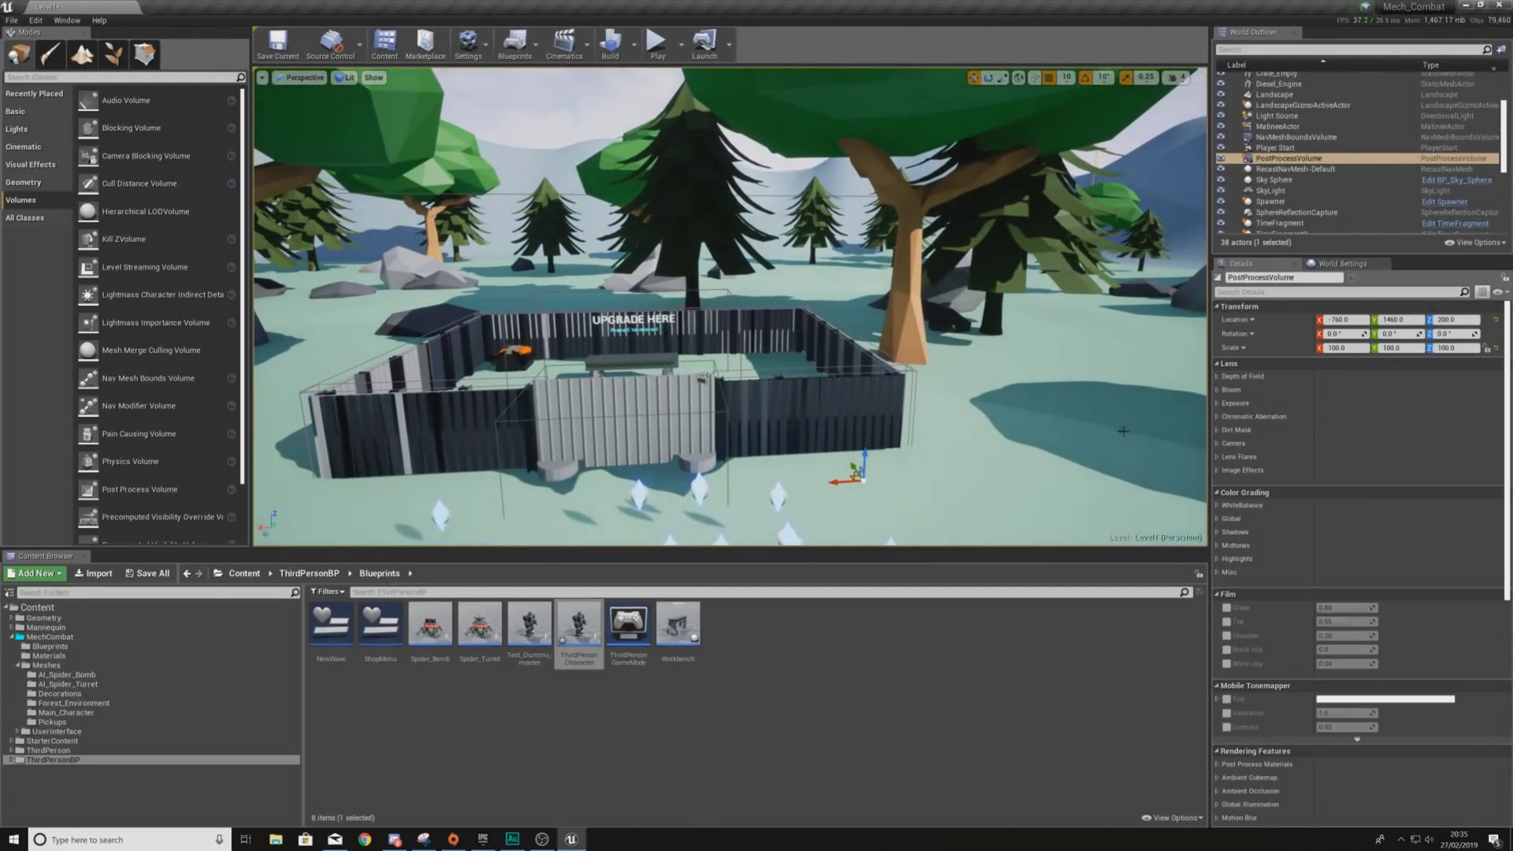
- Enable the volume's global color grading Gain and tint it warm orange, about 1.0 red, 0.68 green and 0.47 blue
{"action": "scroll", "coordinate": [1276, 481], "scroll_direction": "down", "scroll_amount": 2}
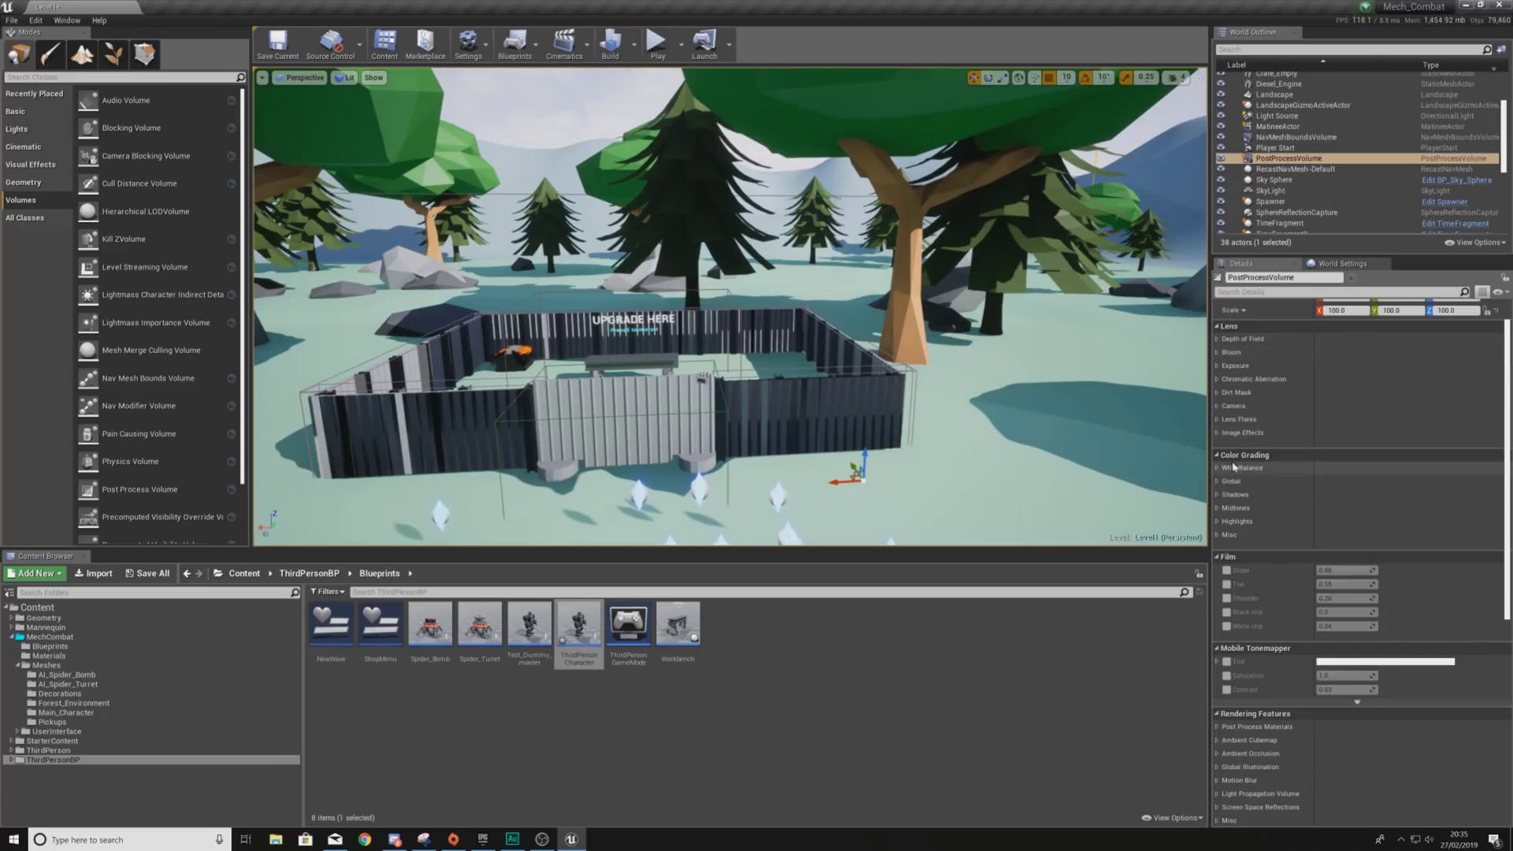
{"action": "left_click", "coordinate": [1218, 482]}
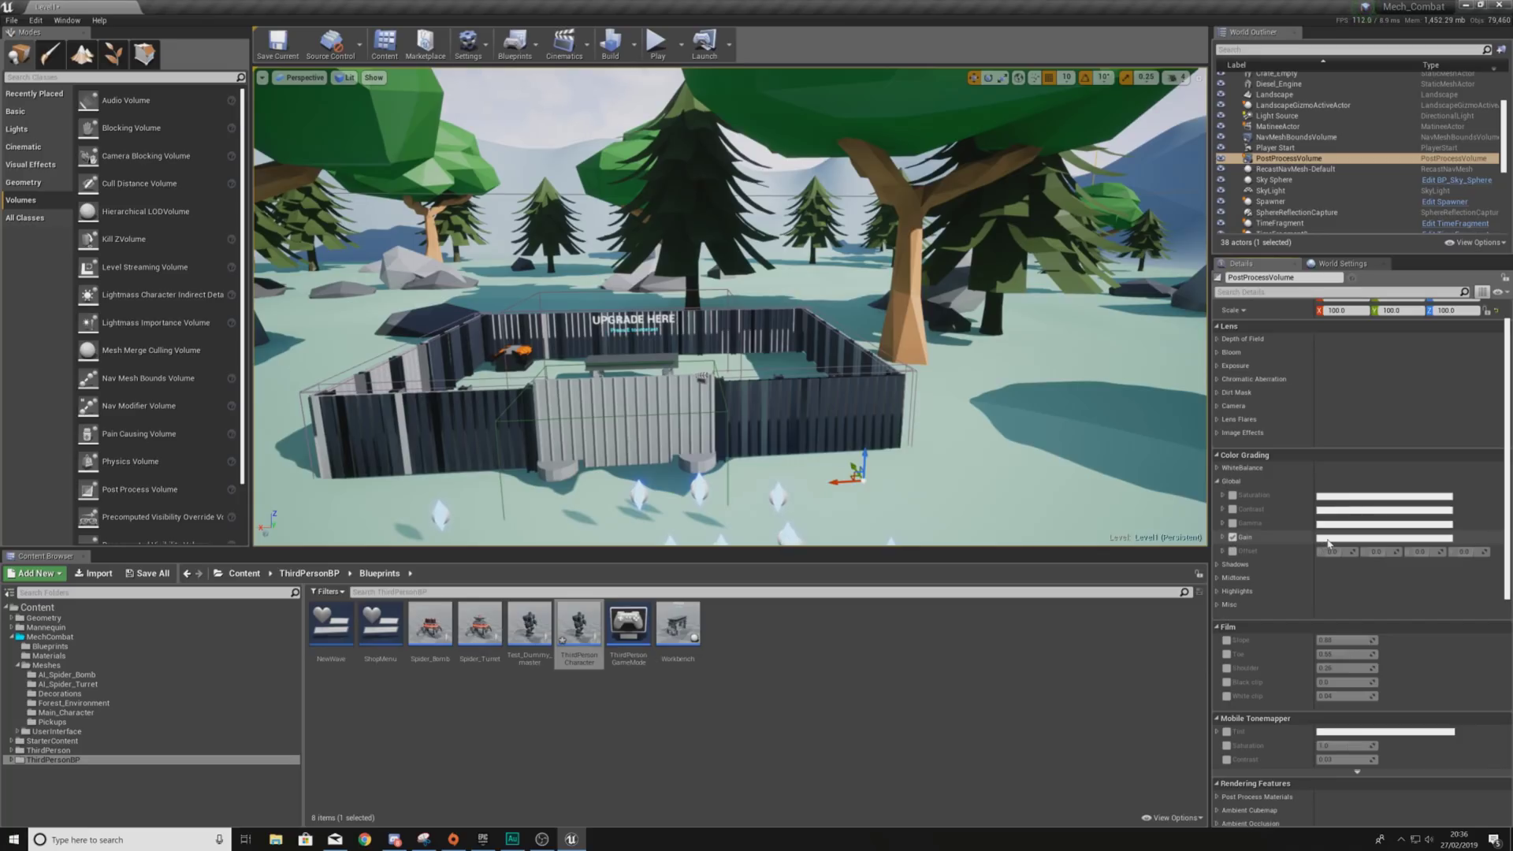
{"action": "left_click", "coordinate": [1224, 538]}
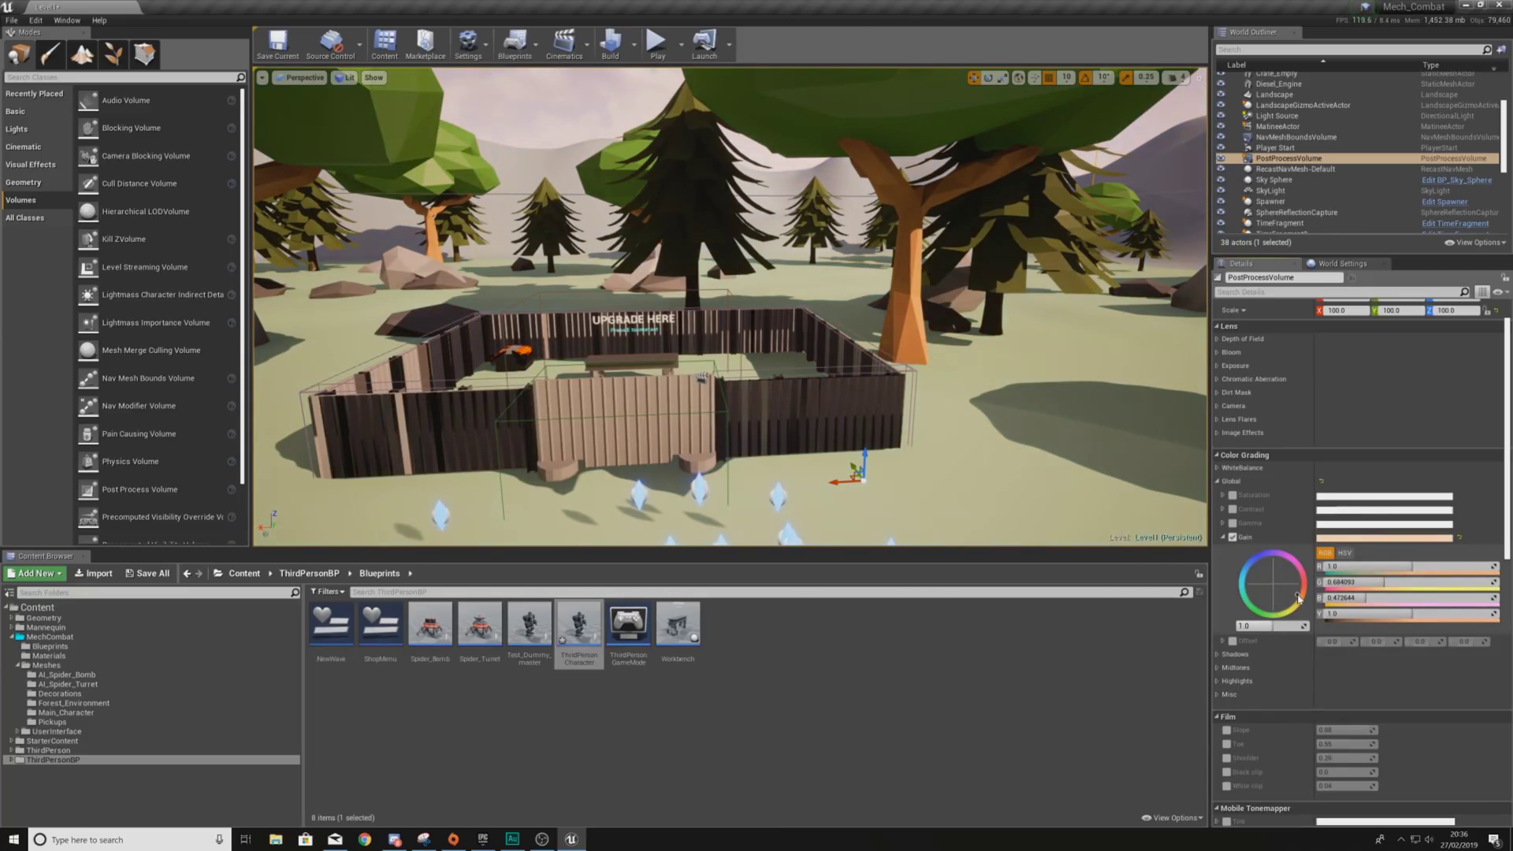
- Enable Vignette Intensity in the volume's image effects and set it to 1.0
{"action": "right_click_drag", "start_coordinate": [867, 315], "coordinate": [859, 355]}
{"action": "key", "text": "w"}
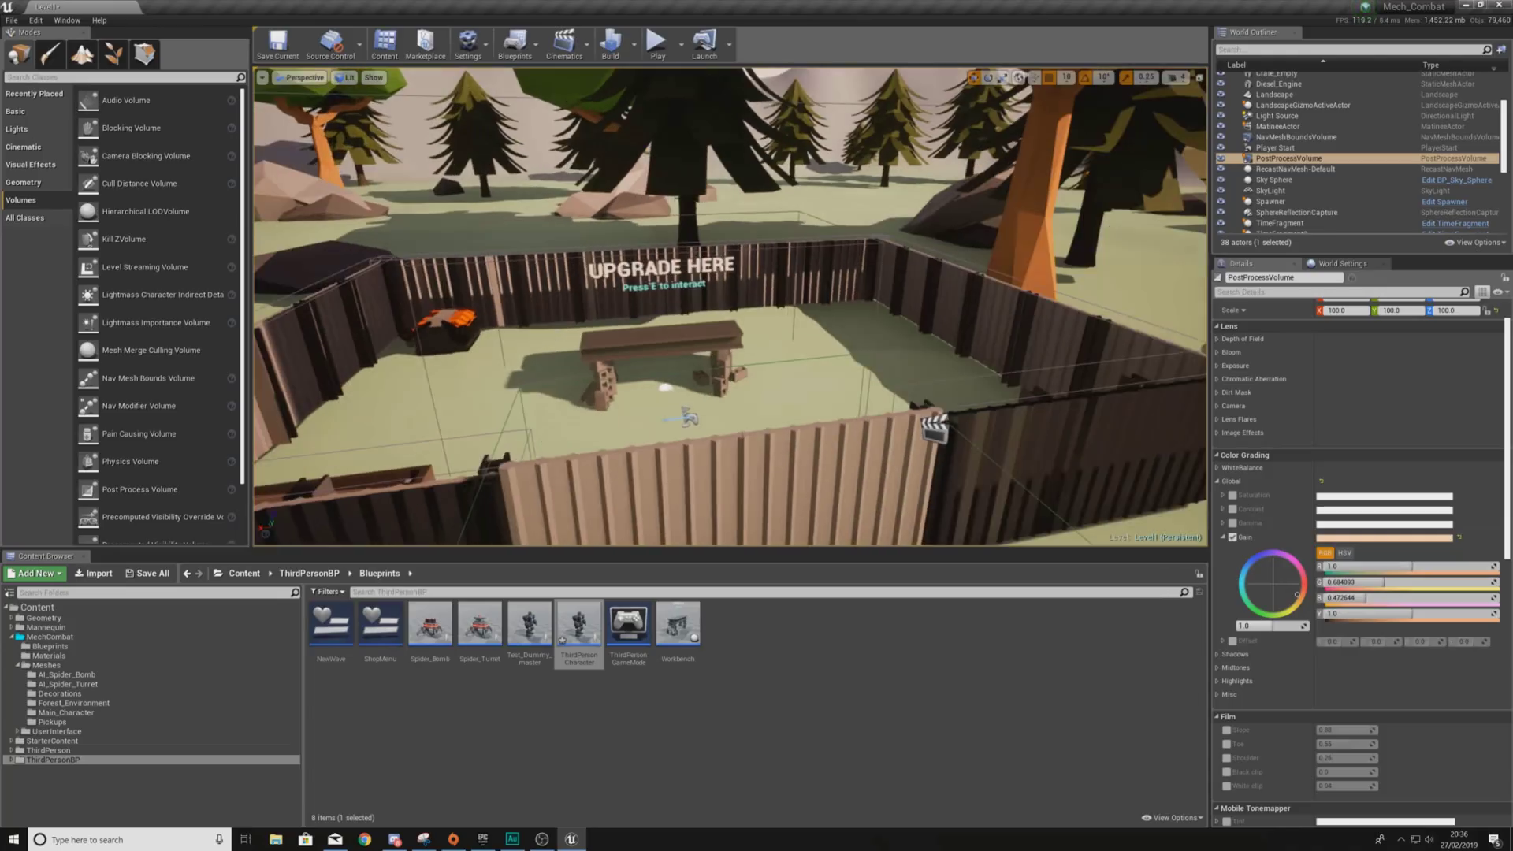
{"action": "key", "text": "s"}
{"action": "right_click_drag", "start_coordinate": [1103, 430], "coordinate": [1178, 444]}
{"action": "left_click", "coordinate": [1218, 434]}
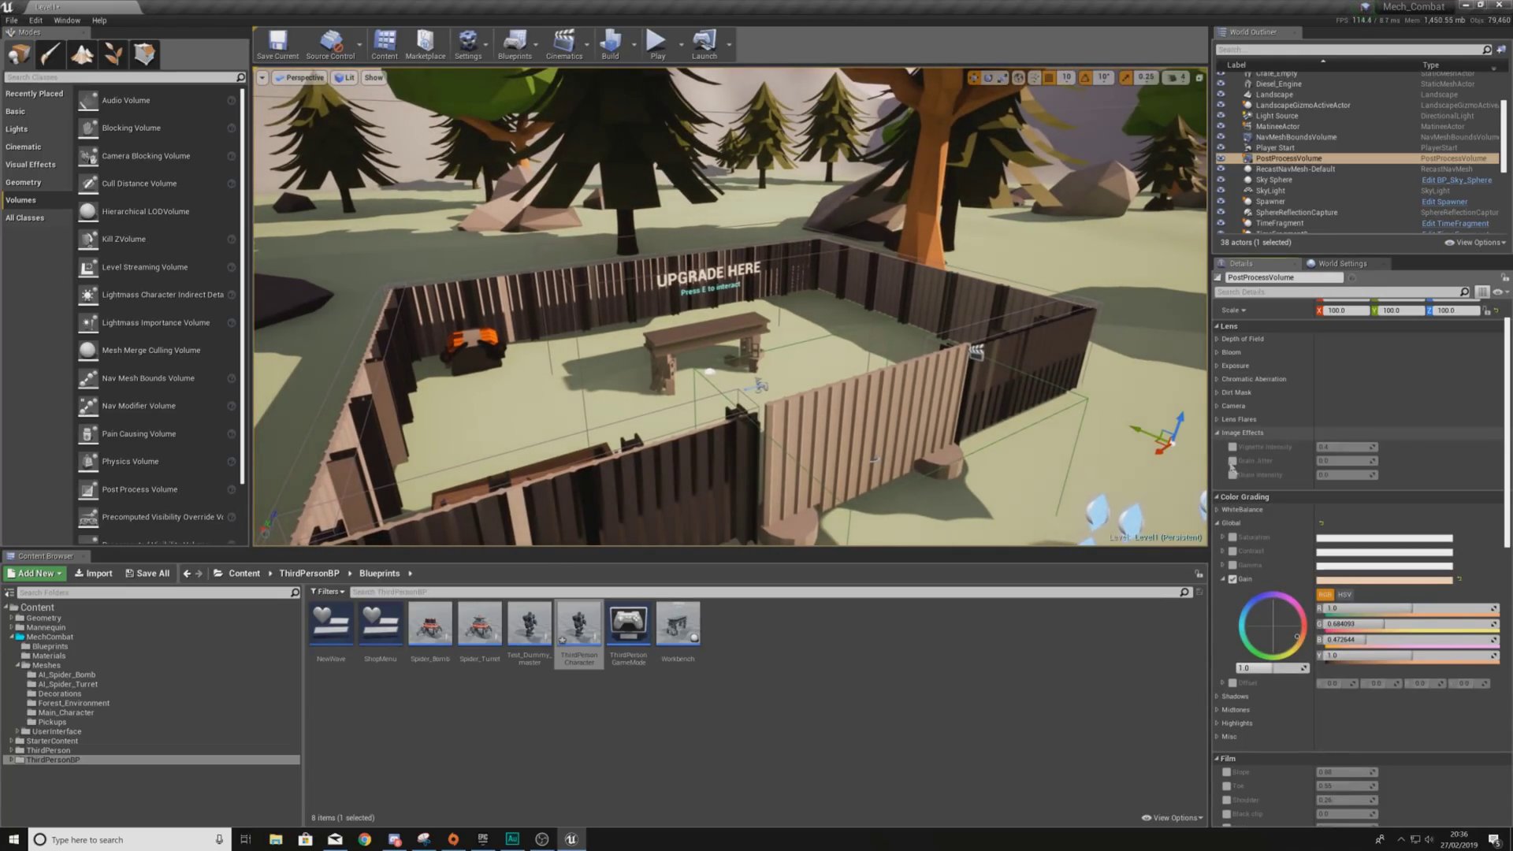
{"action": "scroll", "coordinate": [1235, 402], "scroll_direction": "up", "scroll_amount": 2}
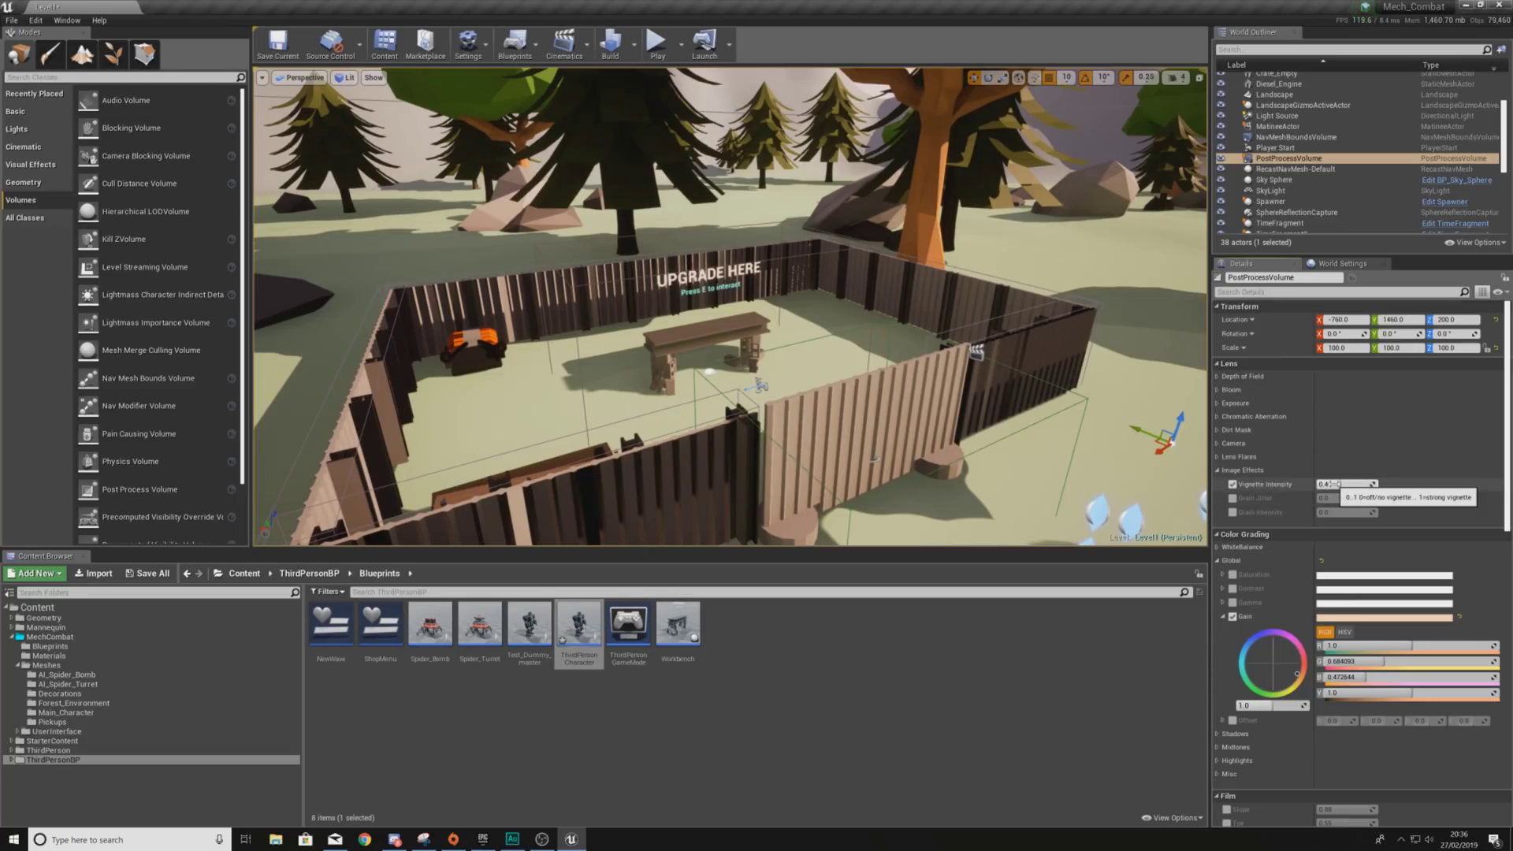
{"action": "left_click_drag", "start_coordinate": [1337, 484], "coordinate": [1378, 483]}
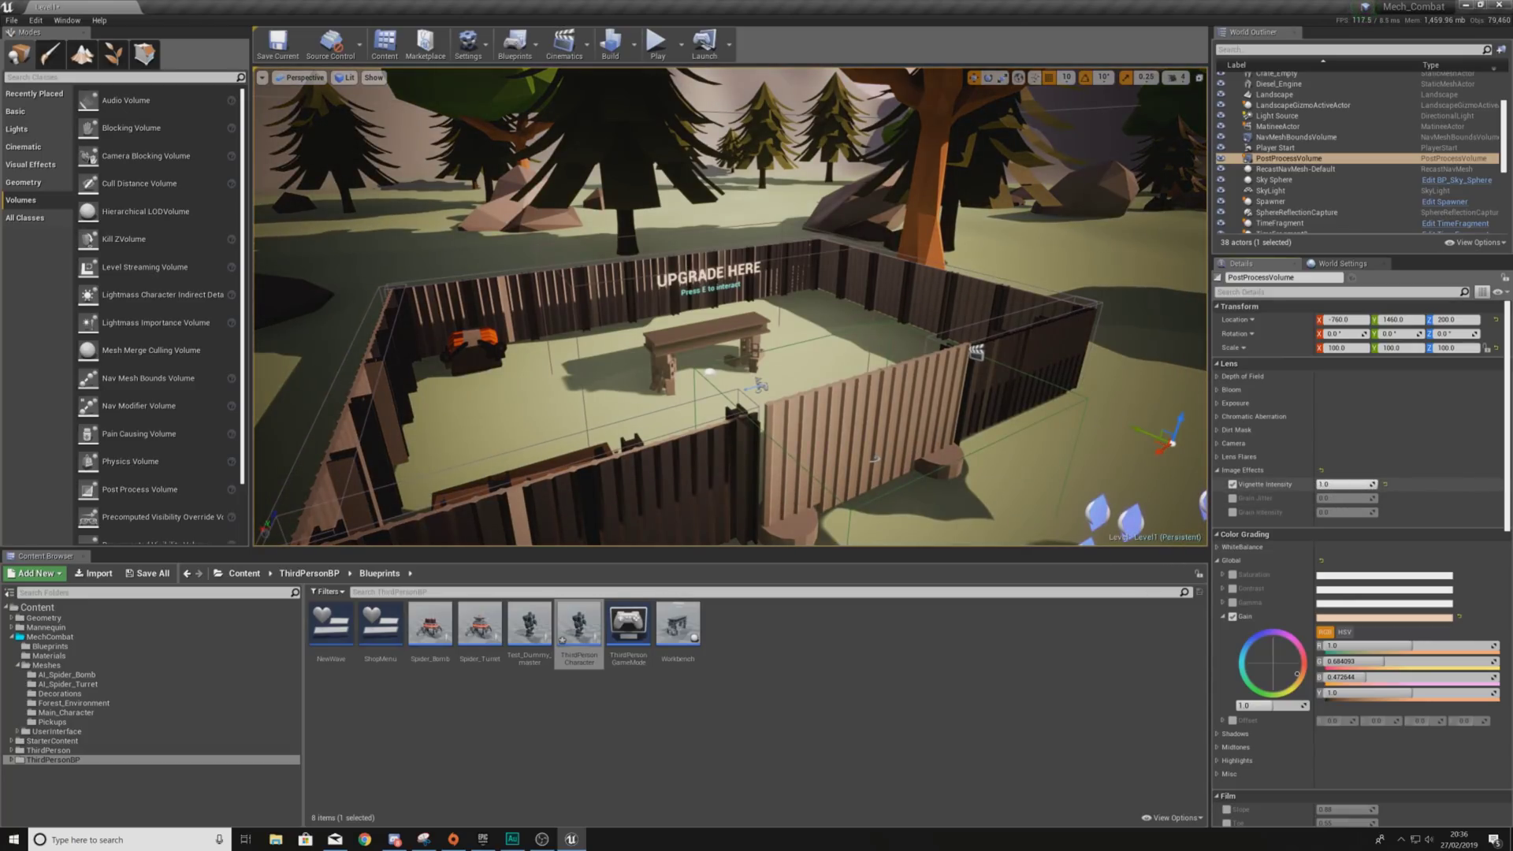
- Play-test the level with the new post process look, running the mech out of the fenced area and collecting the blue crystals
{"action": "mouse_move", "coordinate": [843, 450]}
{"action": "right_mouse_down"}
{"action": "mouse_move", "coordinate": [945, 429]}
{"action": "mouse_move", "coordinate": [756, 434]}
{"action": "mouse_move", "coordinate": [843, 450]}
{"action": "right_mouse_up"}
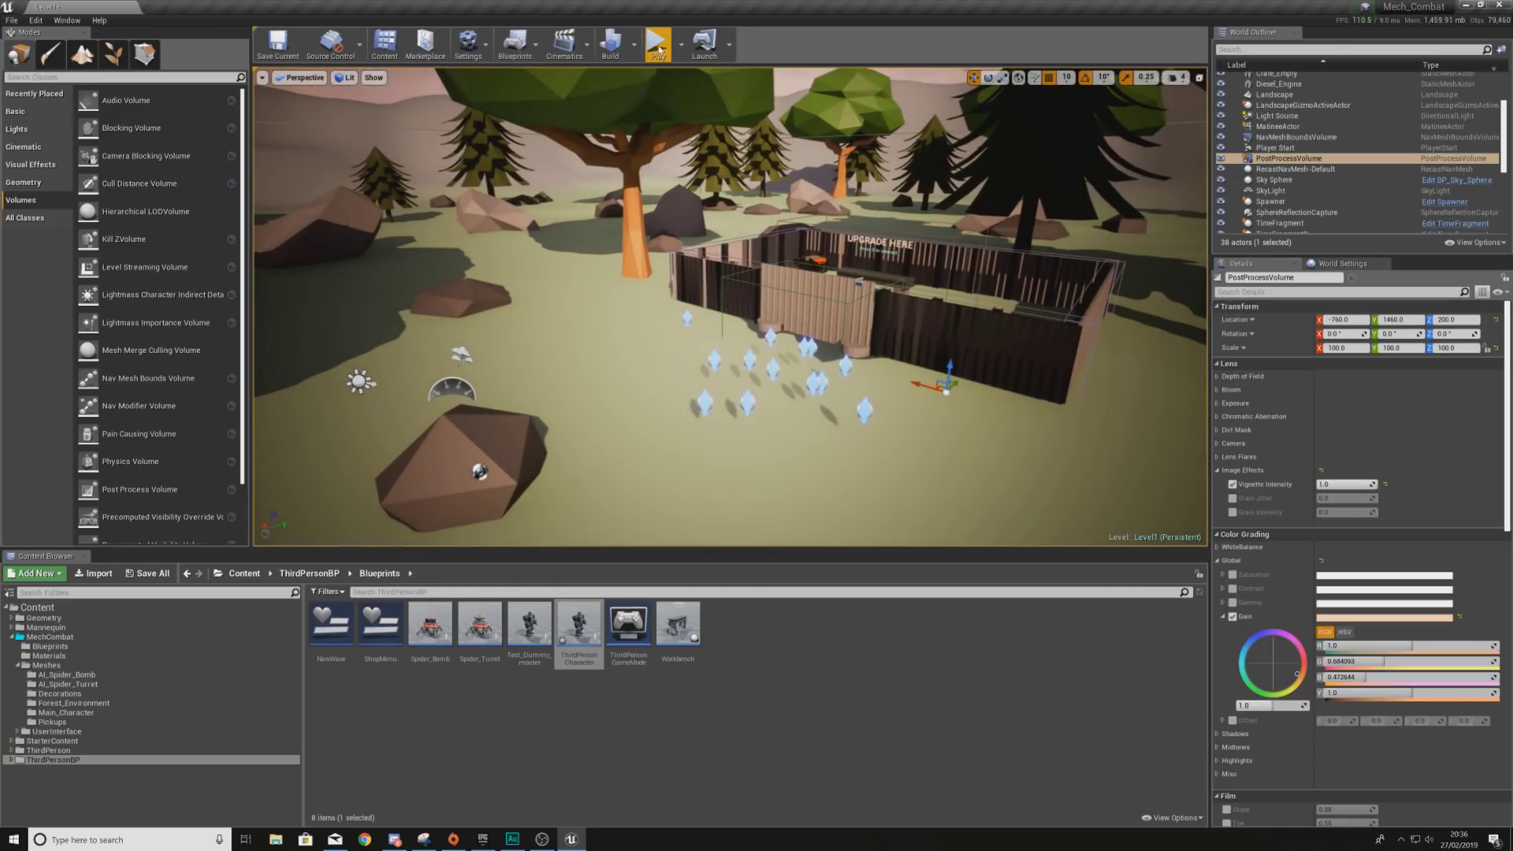
{"action": "left_click", "coordinate": [658, 49]}
{"action": "left_click", "coordinate": [896, 375]}
{"action": "key", "text": "w"}
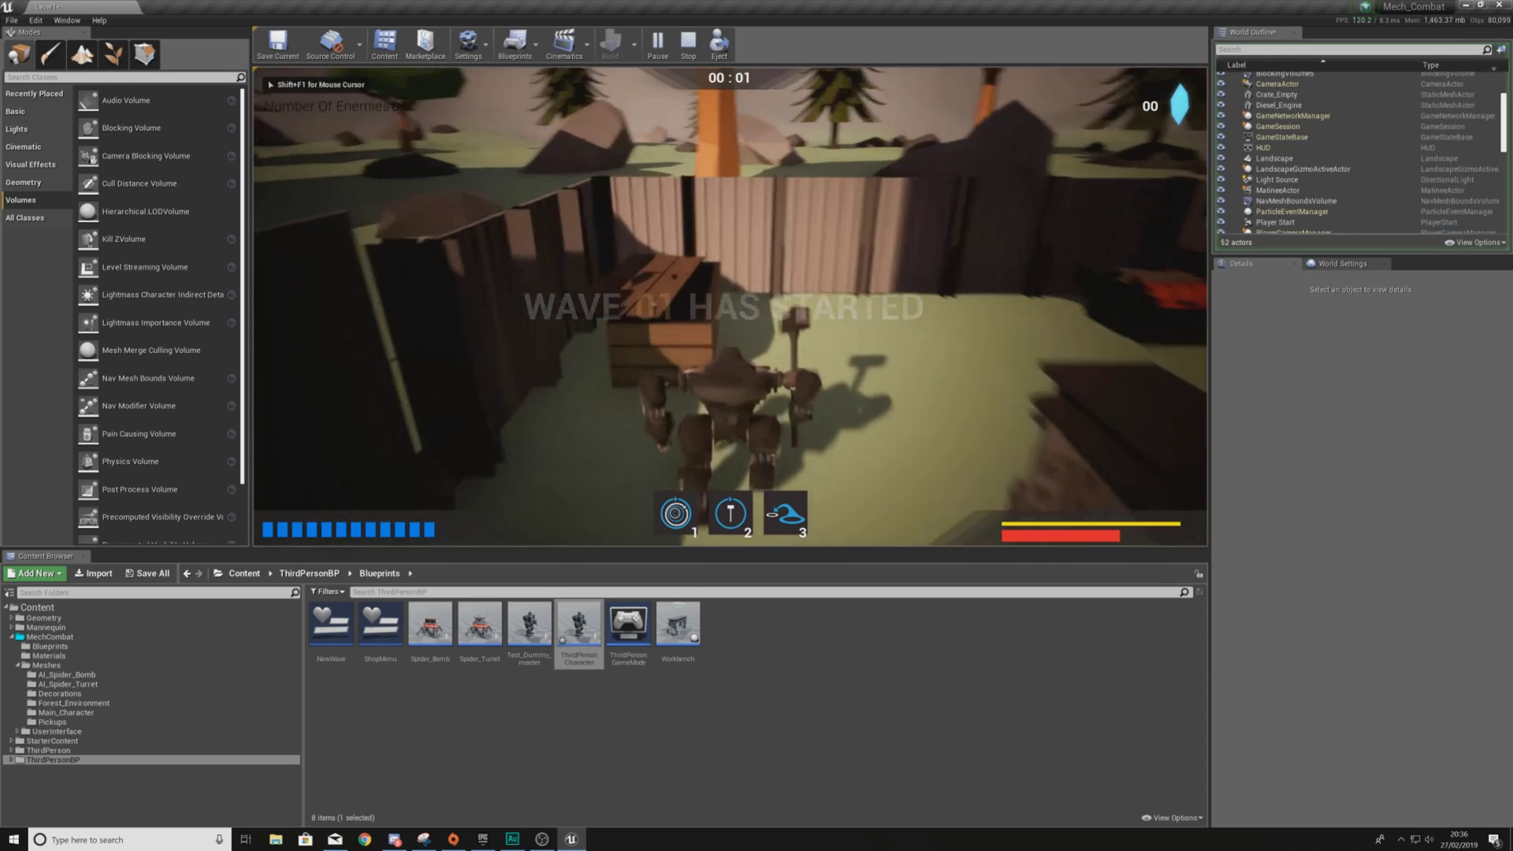
{"action": "key", "text": "w"}
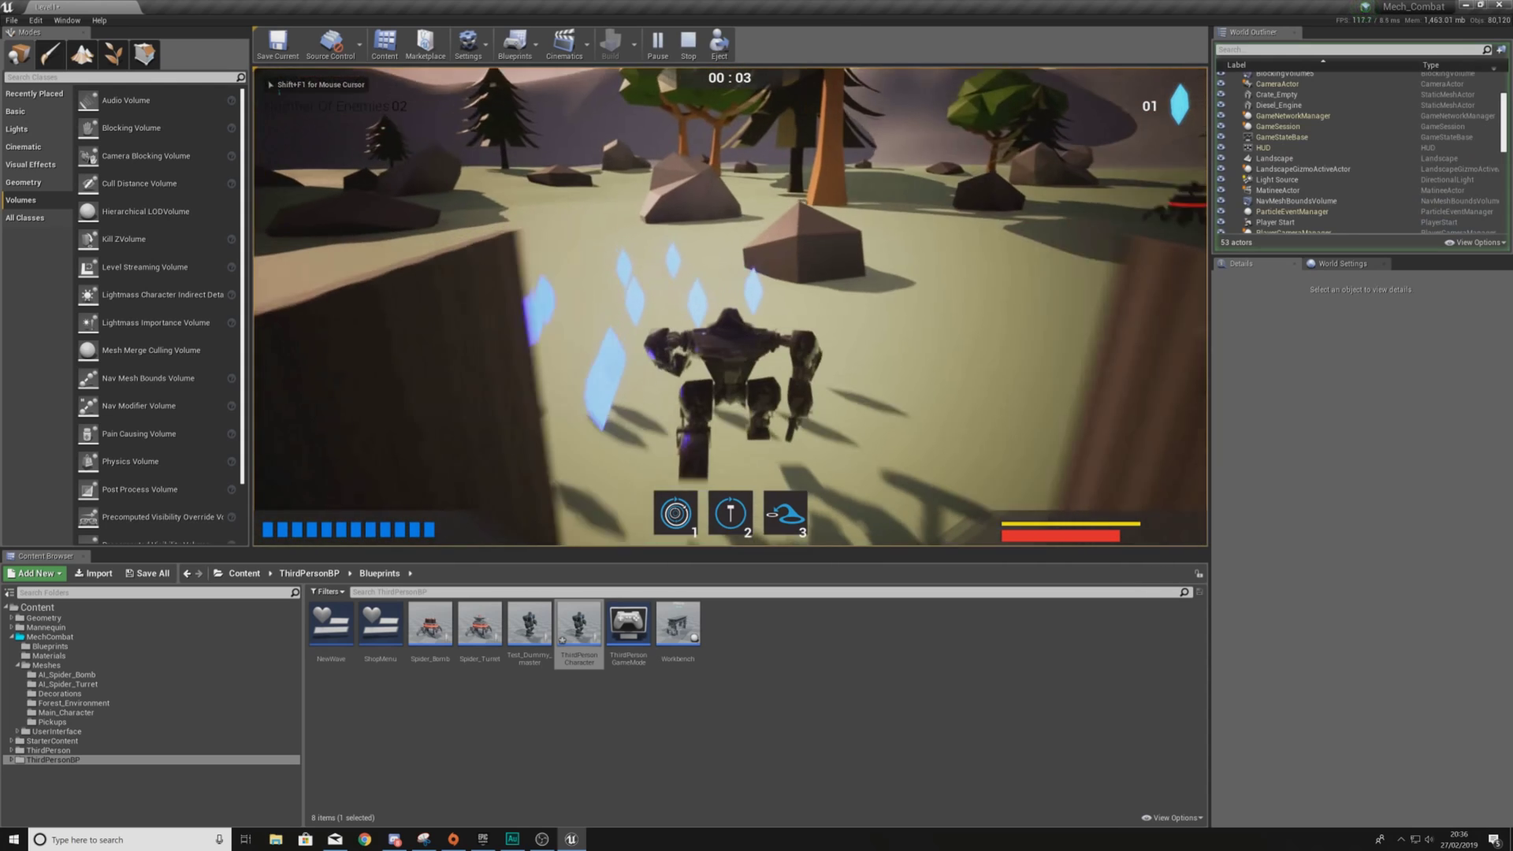
{"action": "key", "text": "w"}
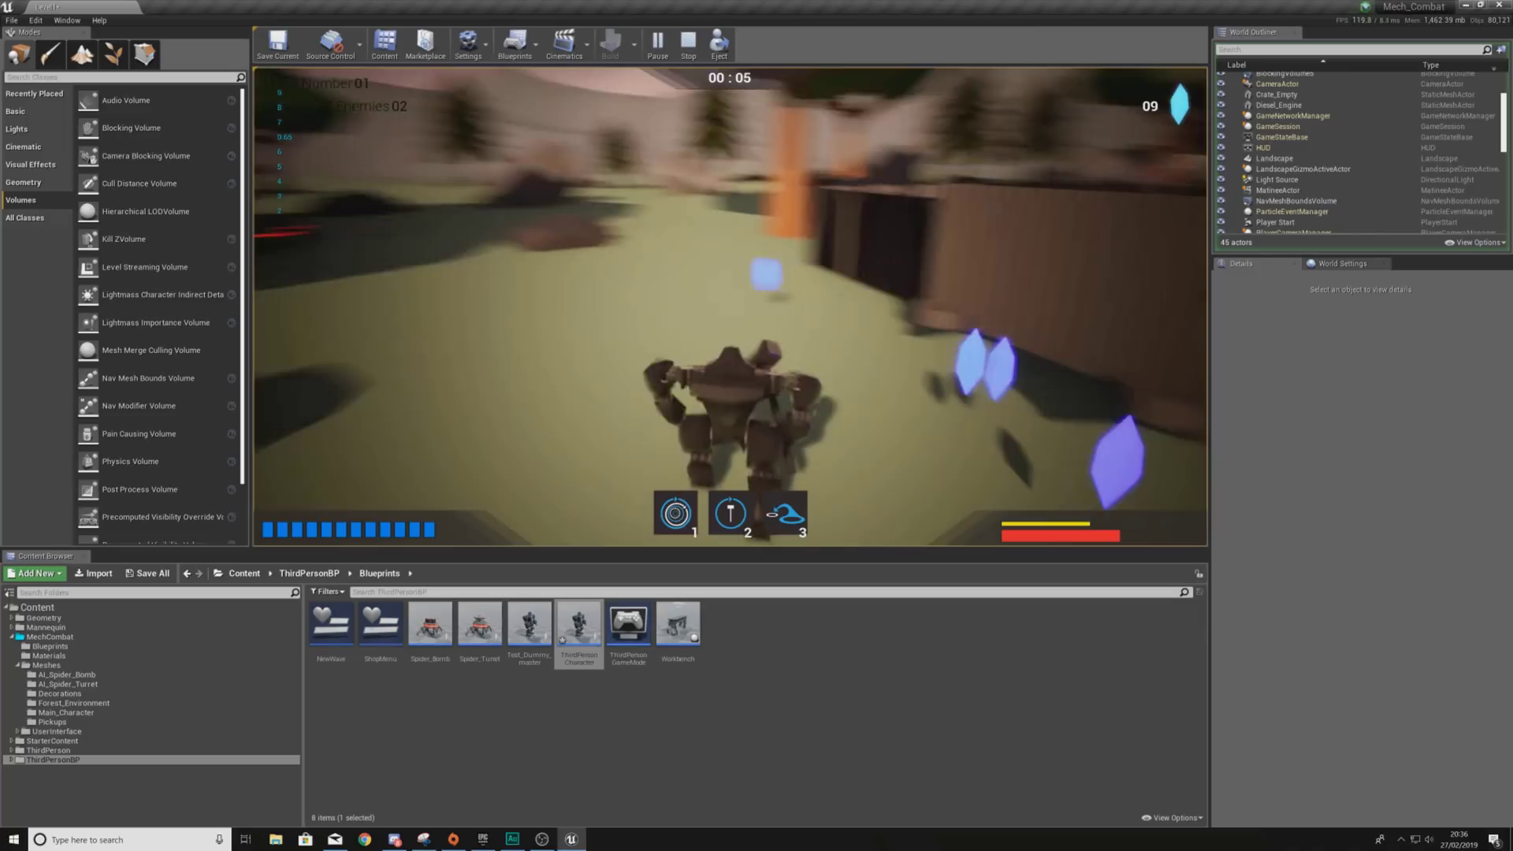
{"action": "key", "text": "w"}
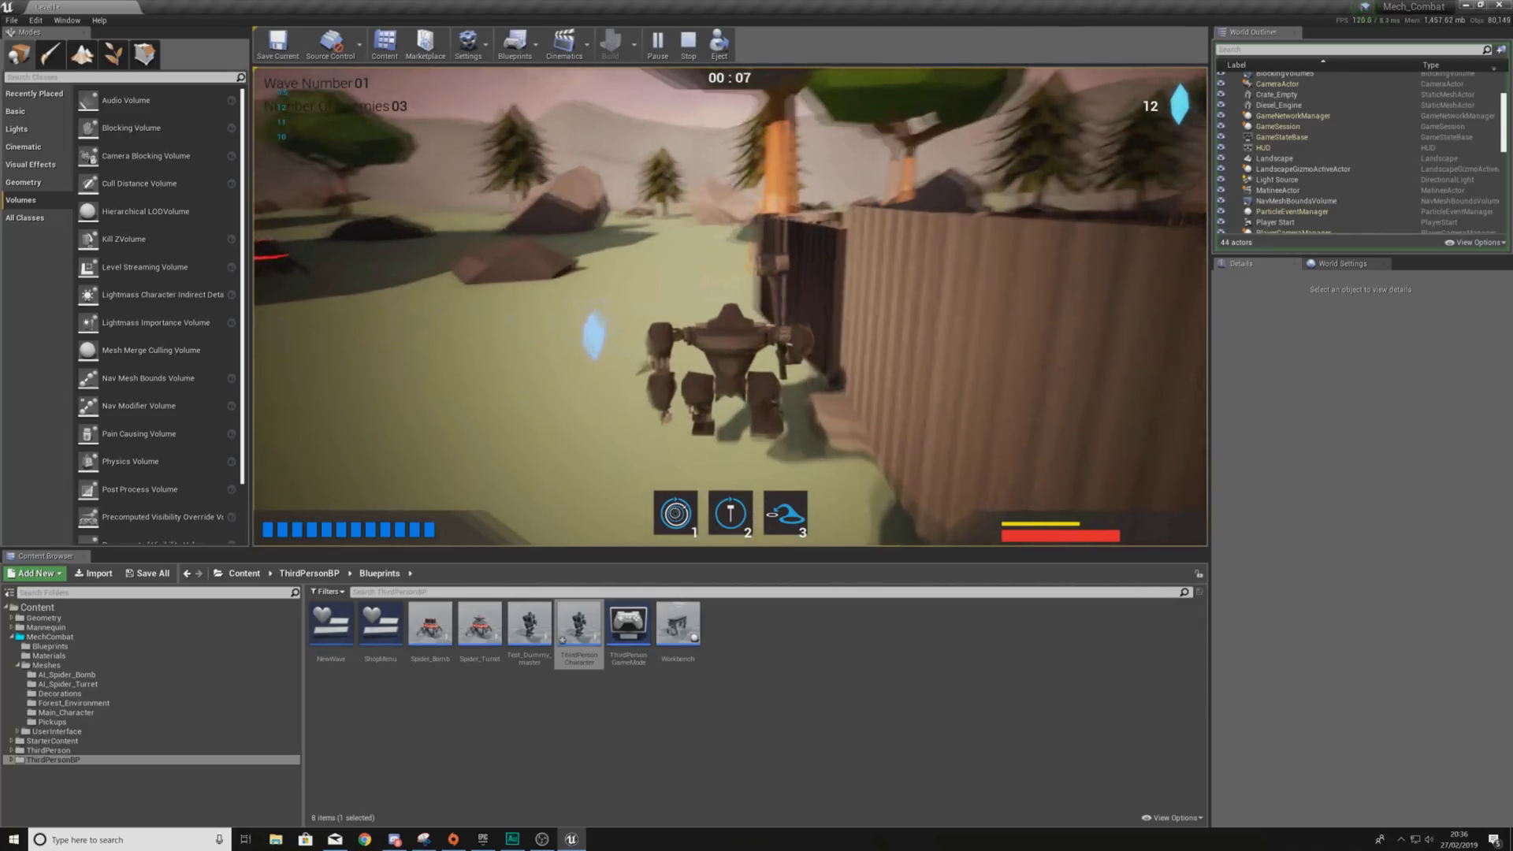
- Fight the spider enemies with the mech's hammer across the open ground, continuing from wave 1 into wave 2
{"action": "key", "text": "w"}
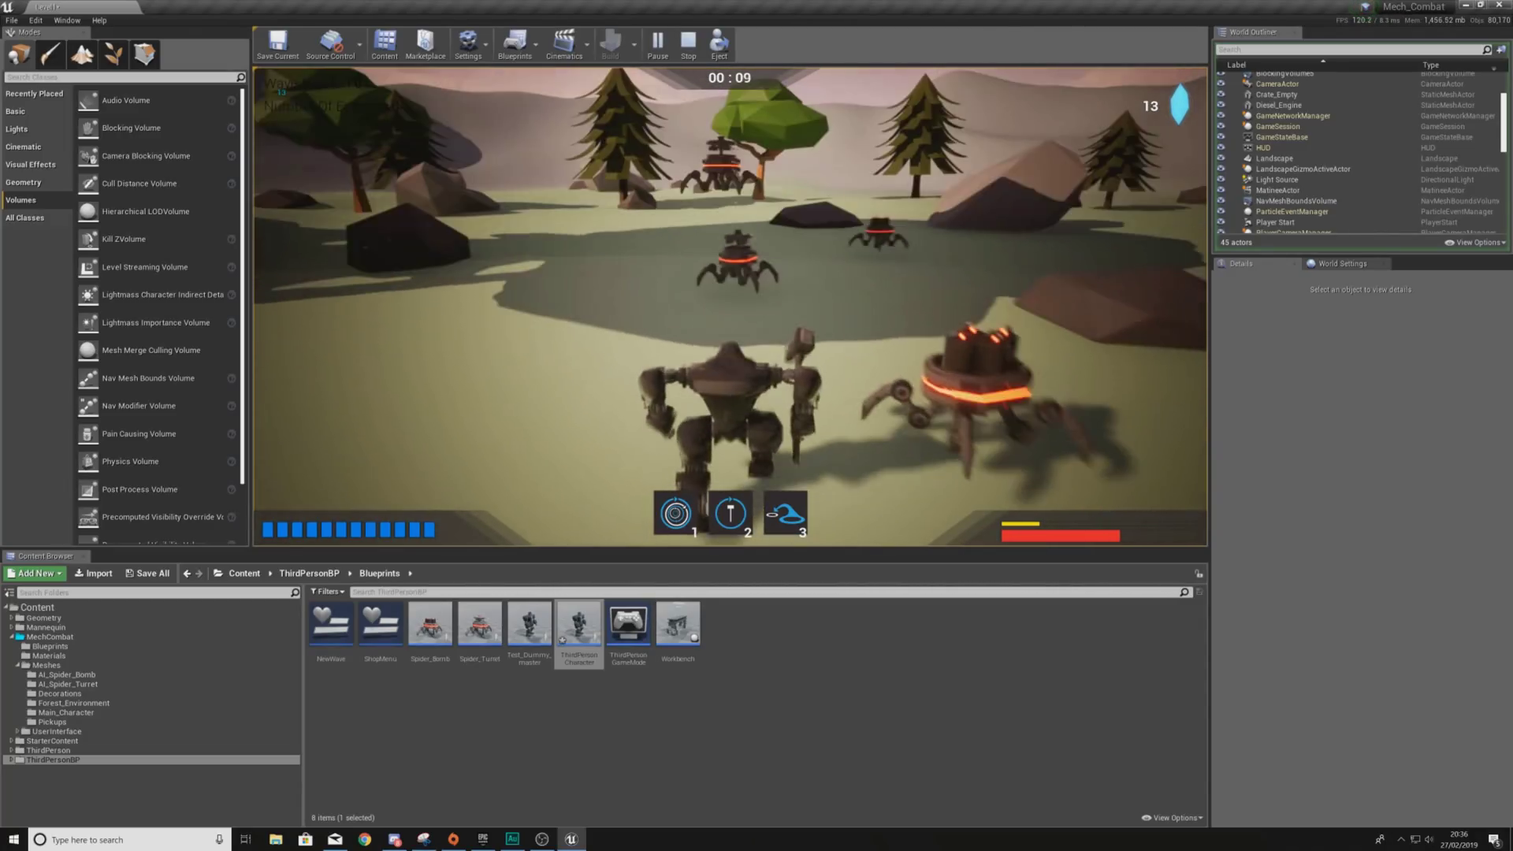
{"action": "key", "text": "w"}
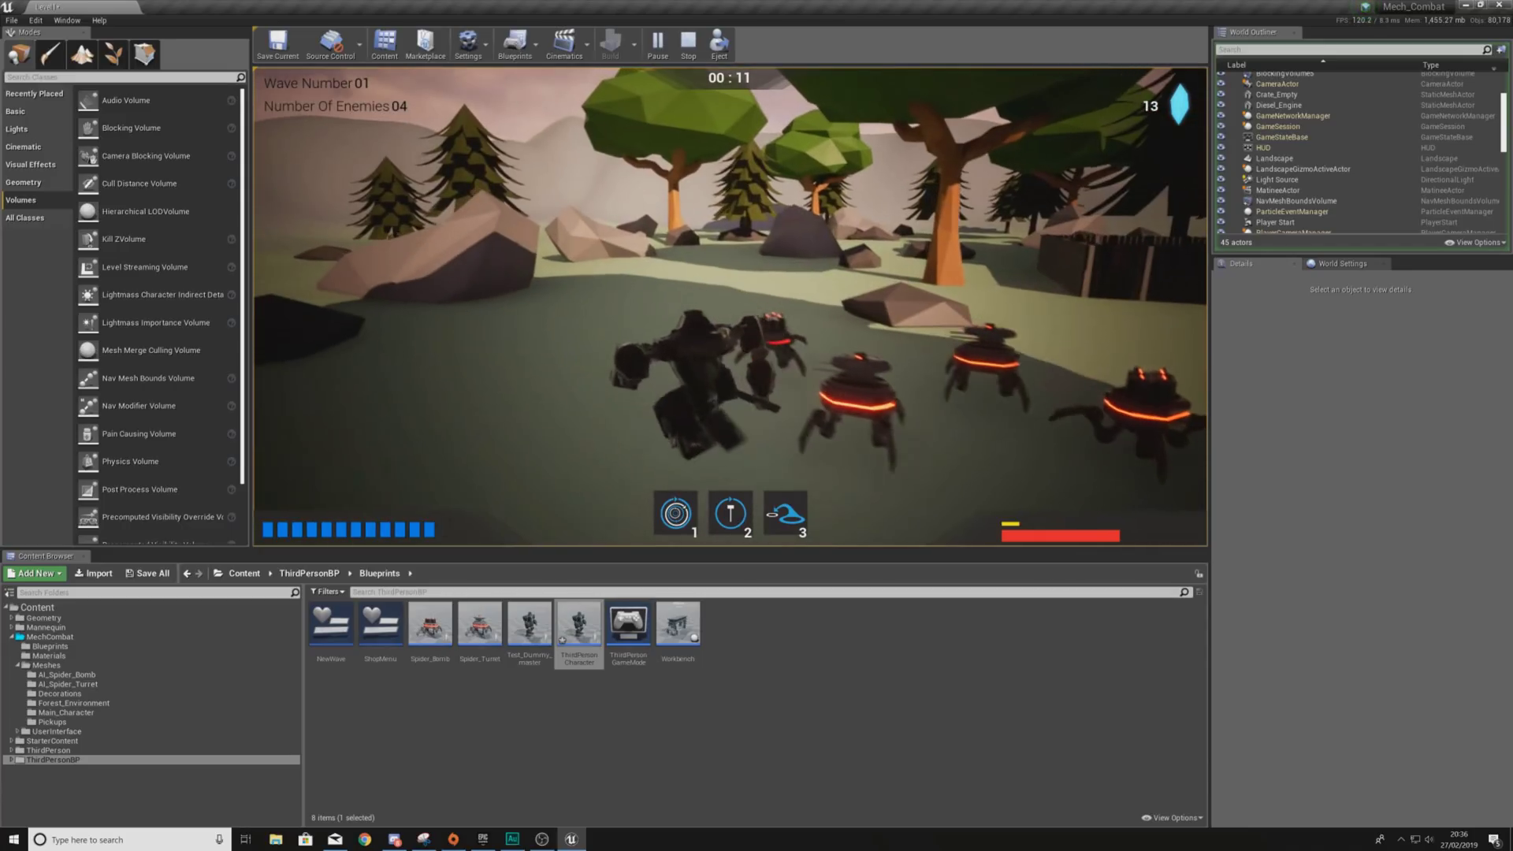
{"action": "key", "text": "w"}
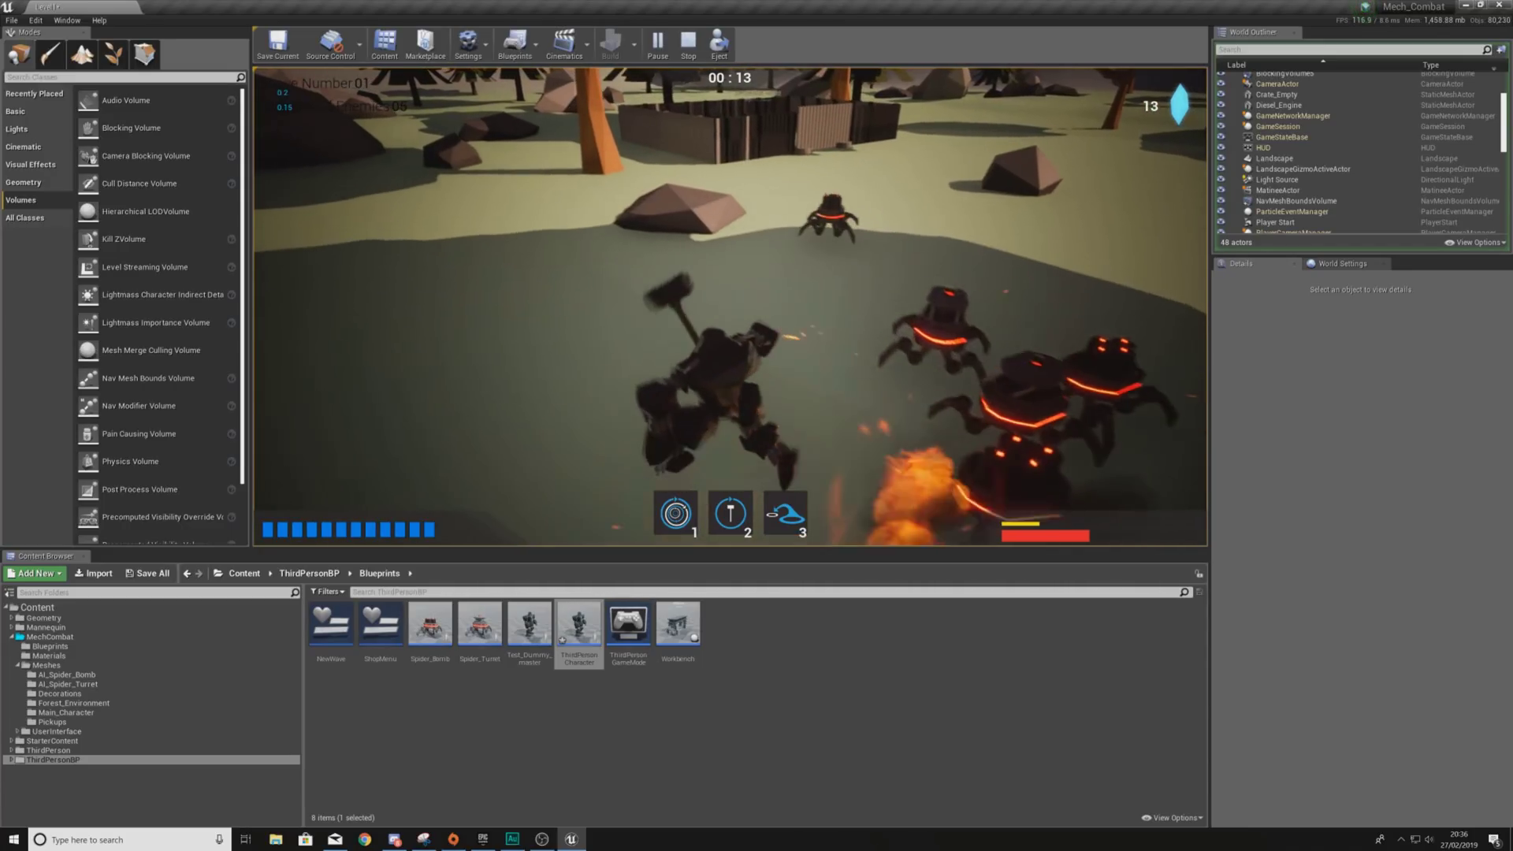
{"action": "key", "text": "w"}
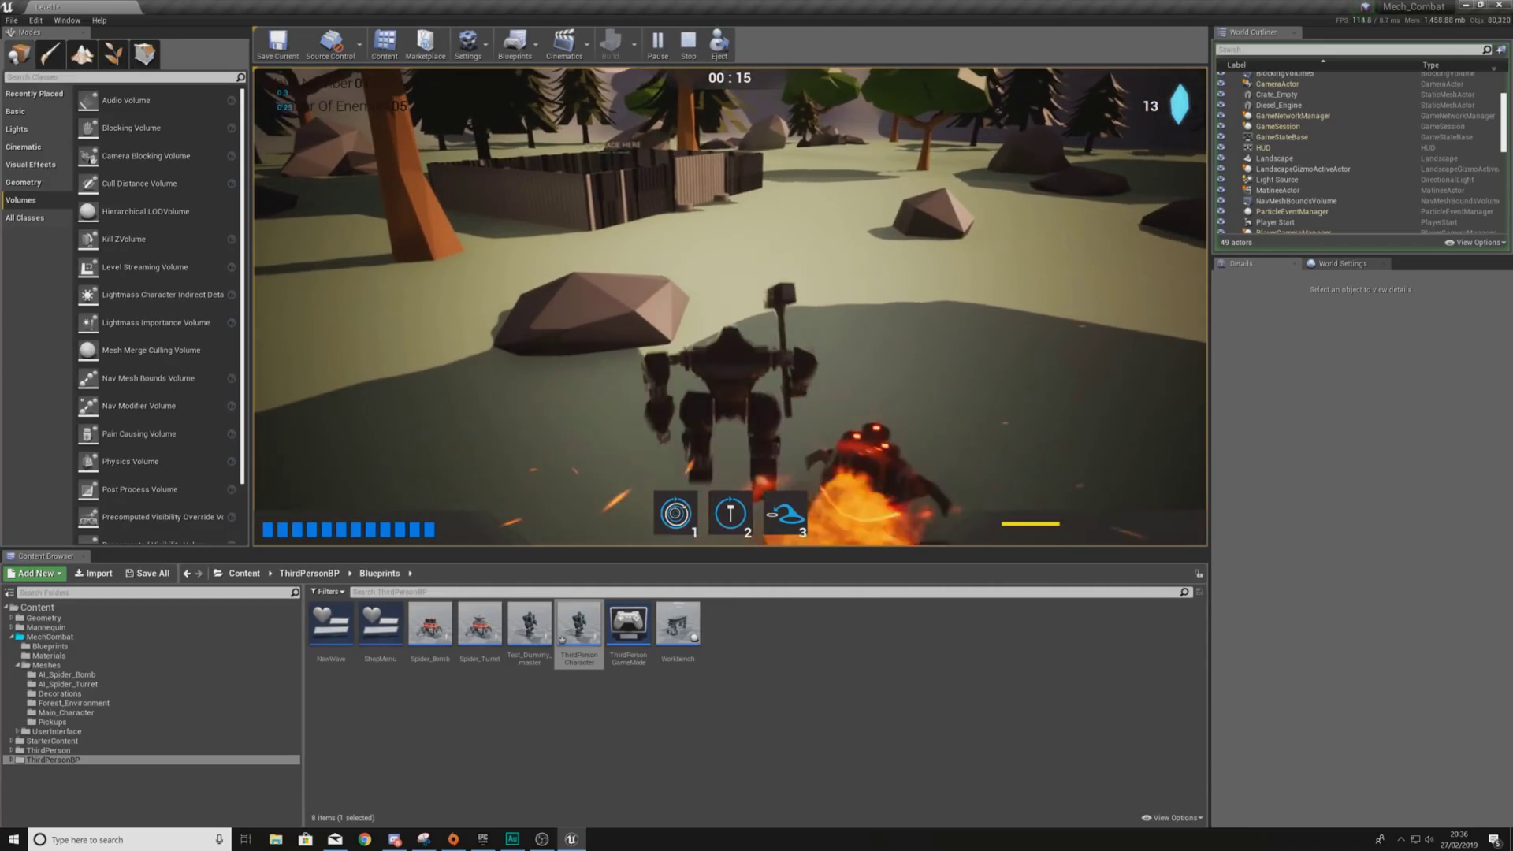
{"action": "key", "text": "w"}
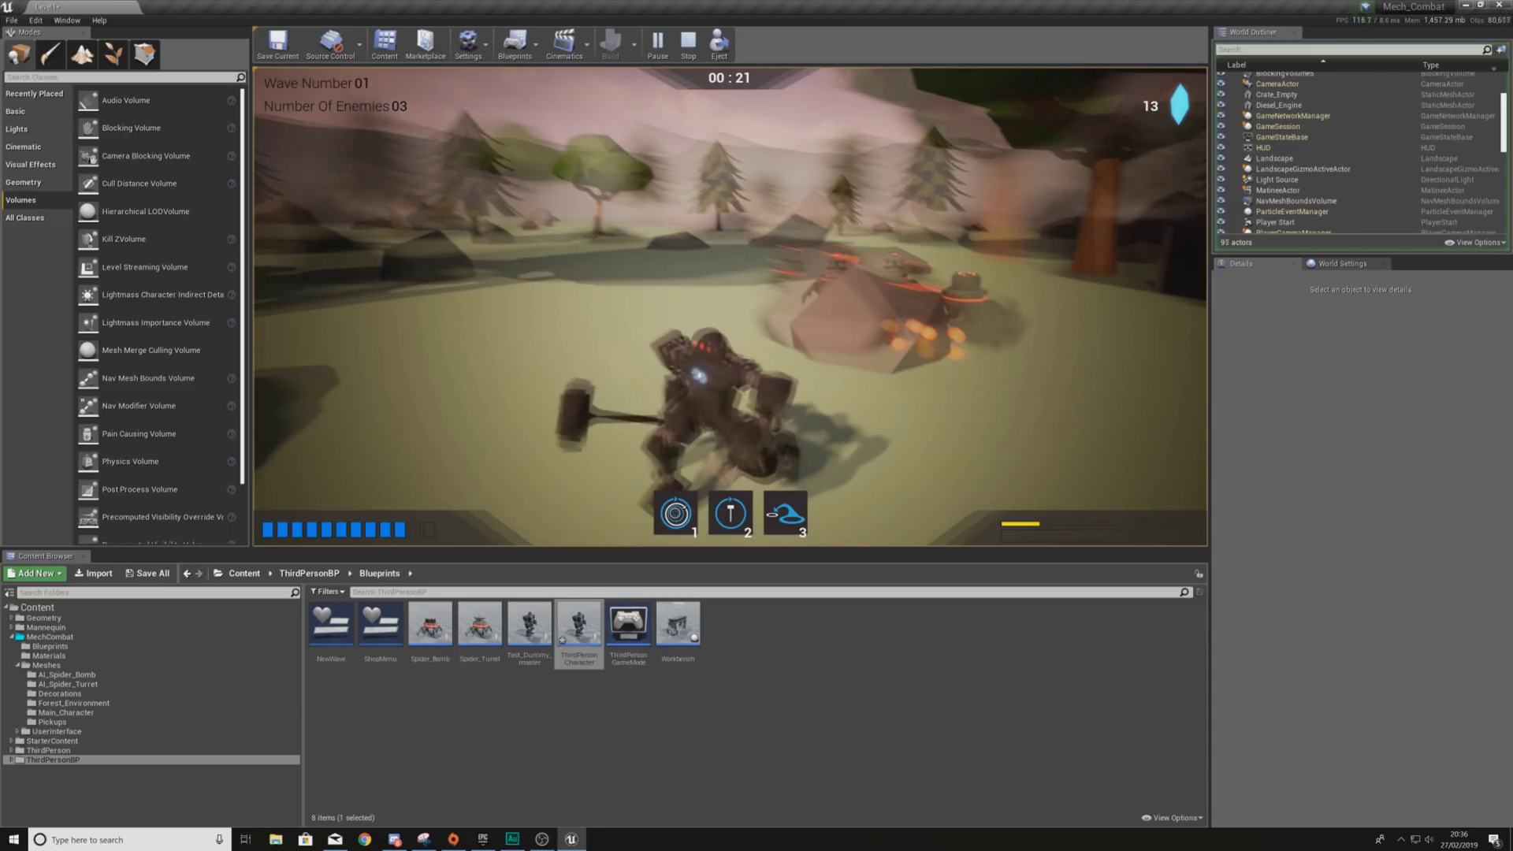
{"action": "key", "text": "s"}
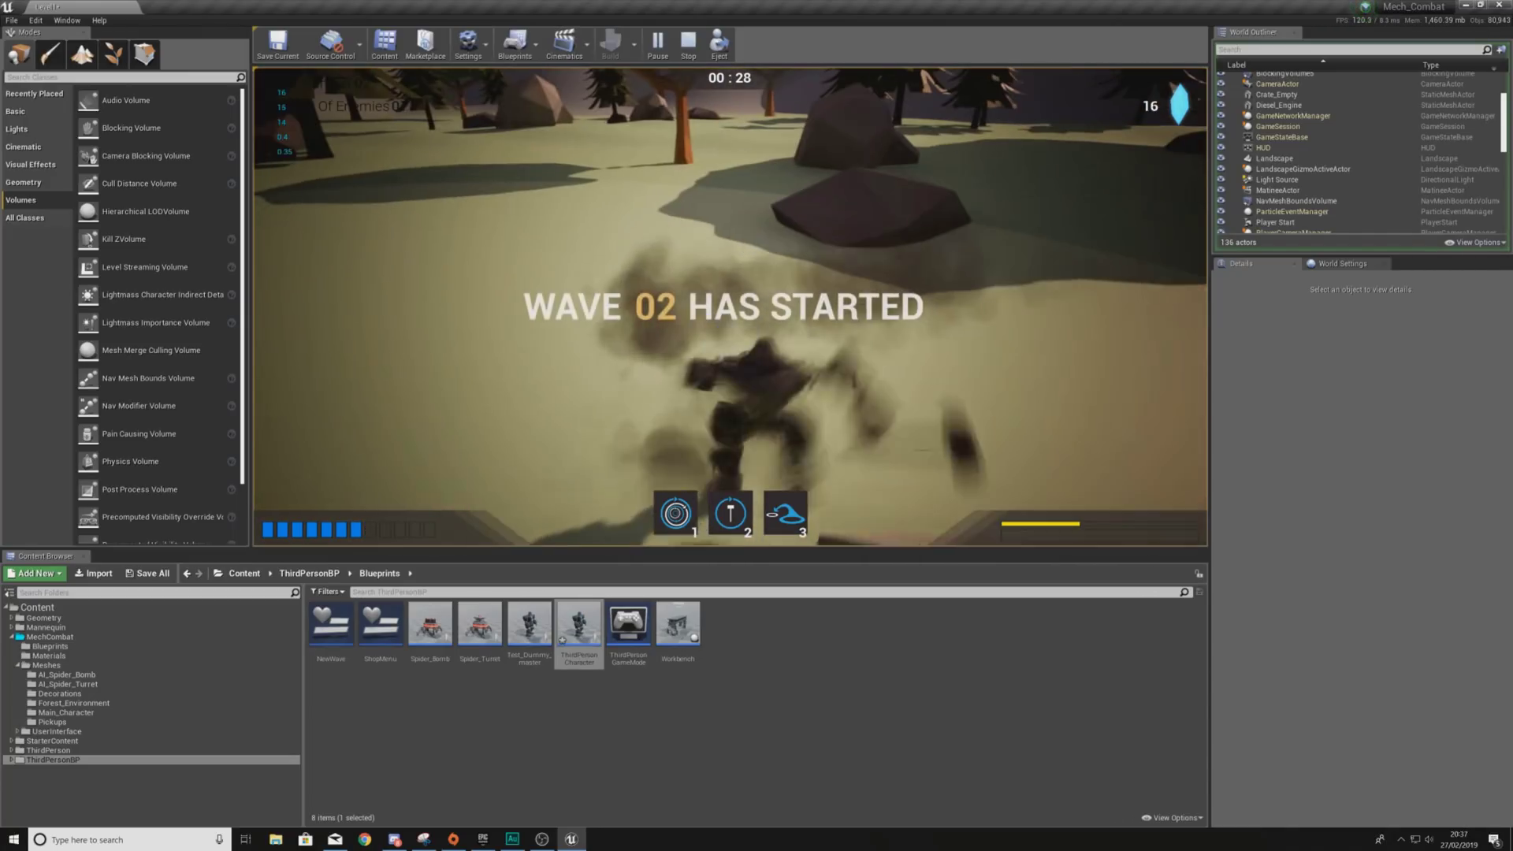
{"action": "key", "text": "s"}
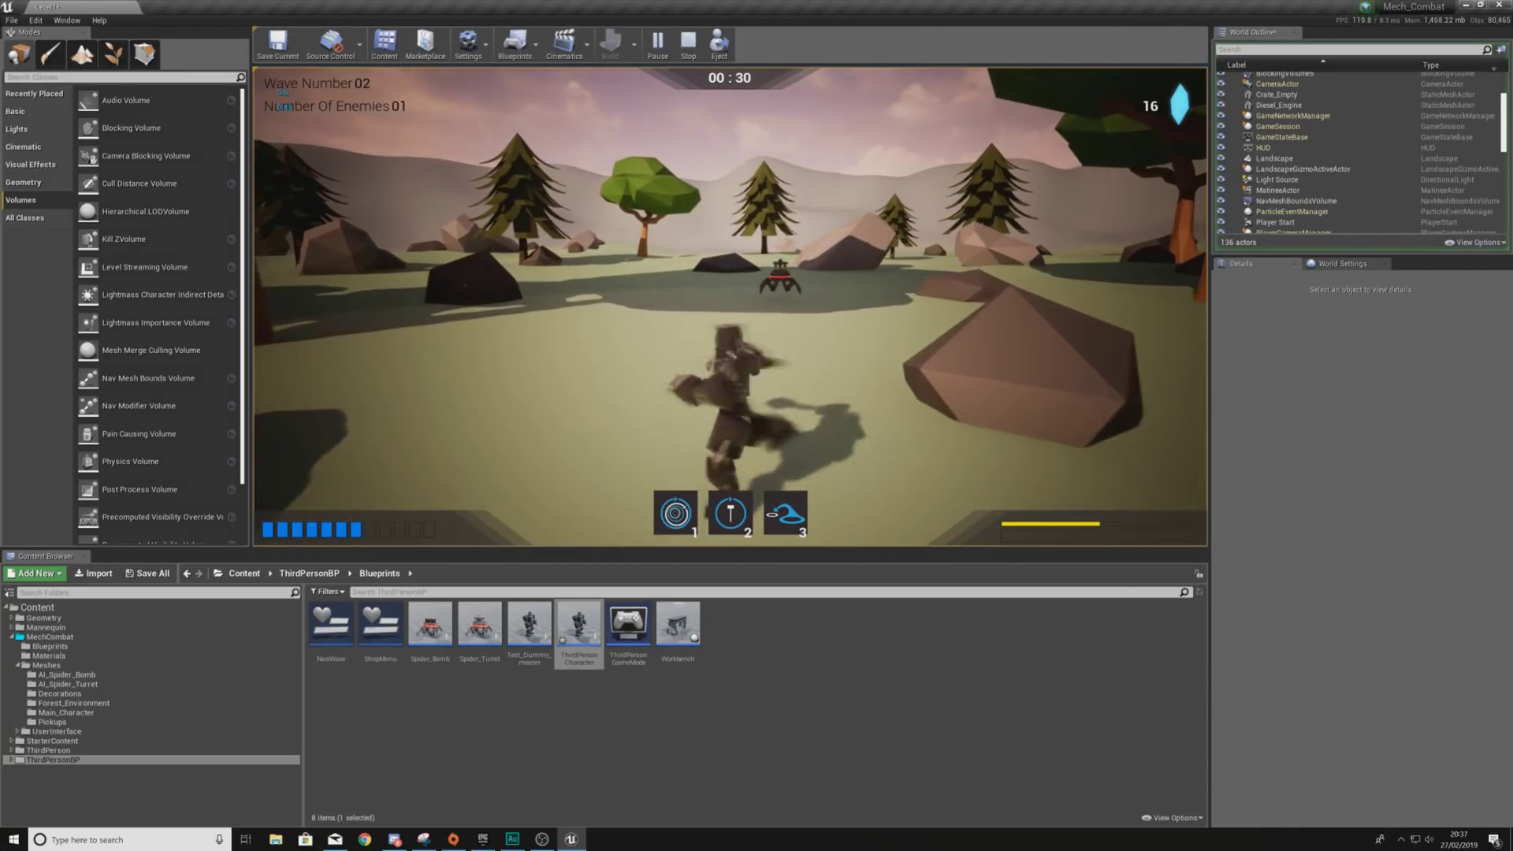
{"action": "key", "text": "w"}
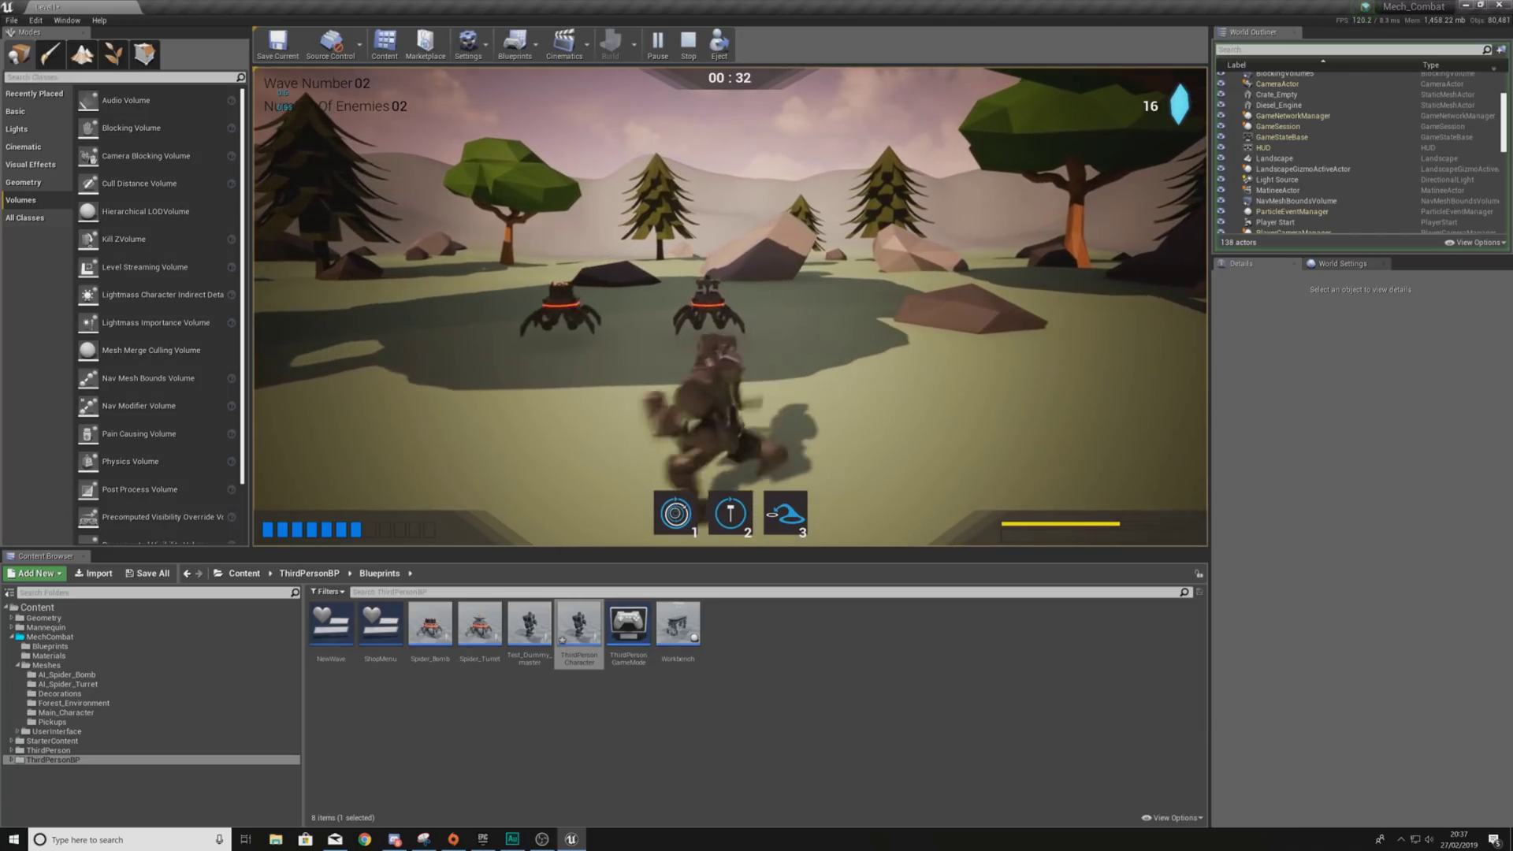